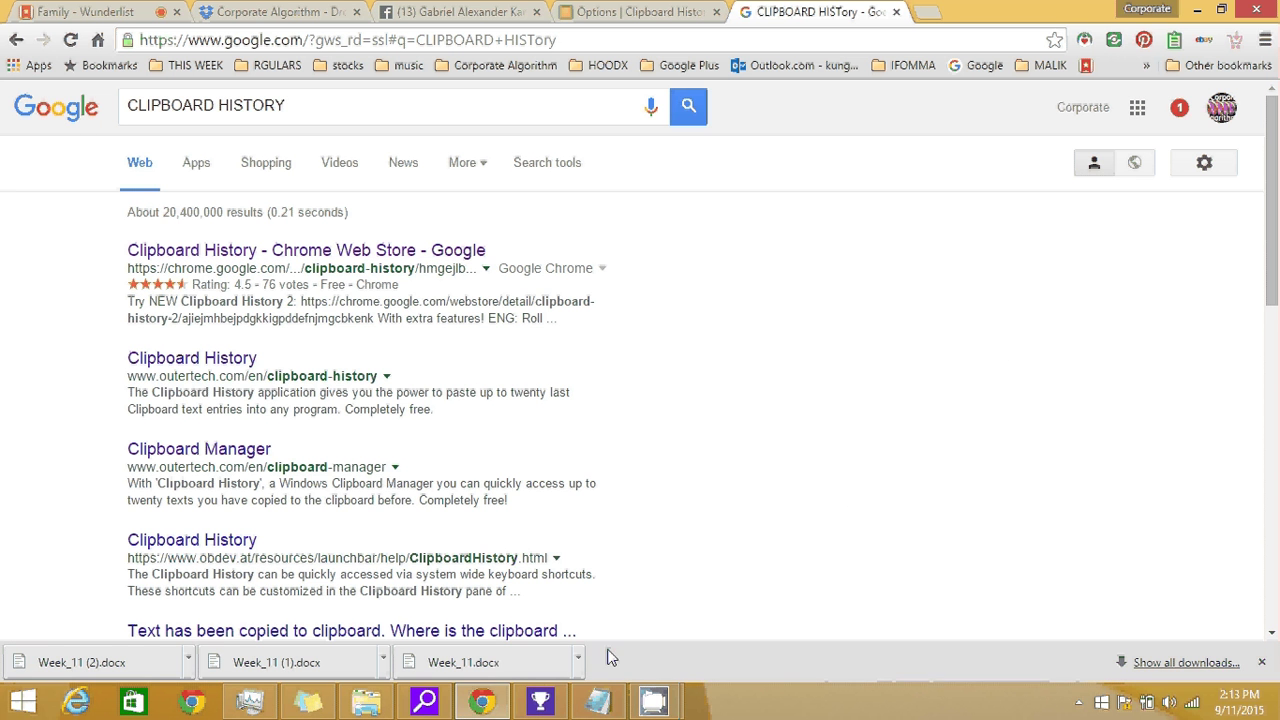
In the Notepad notes, replace 'Check out' in the fourth ifomma message with 'Sign up for'
left_click(603, 703)
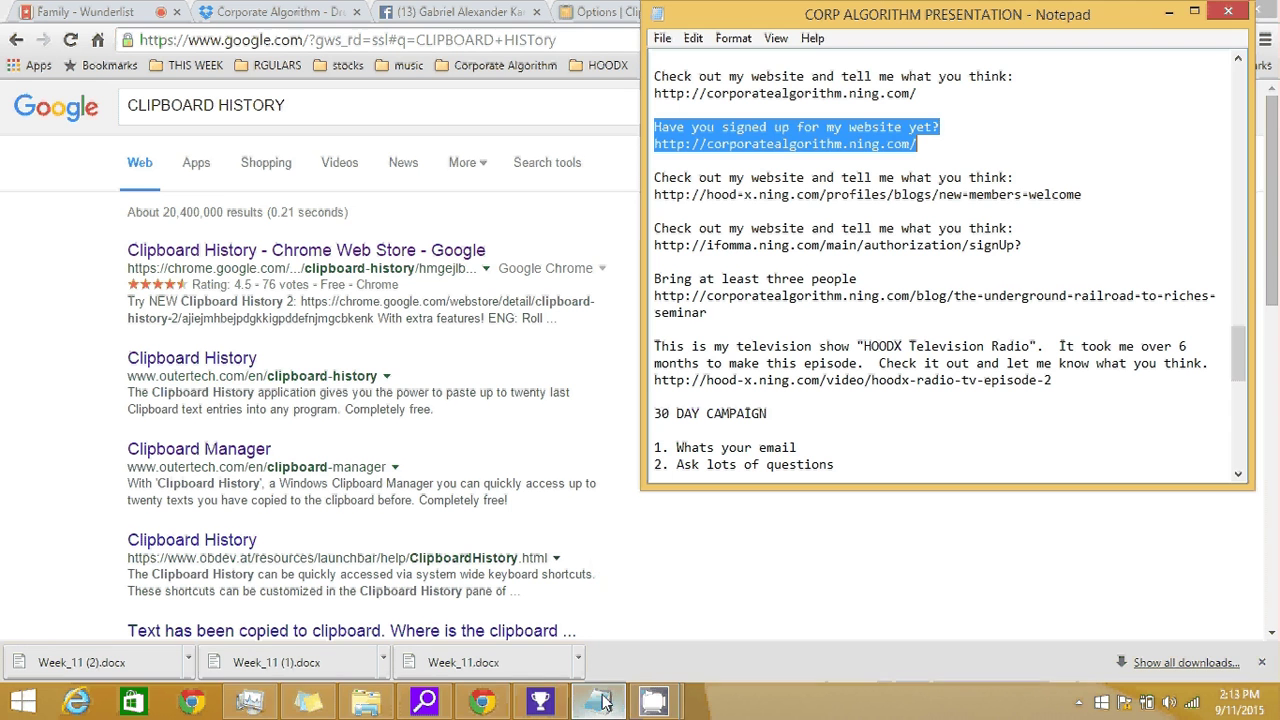
left_click(1030, 245)
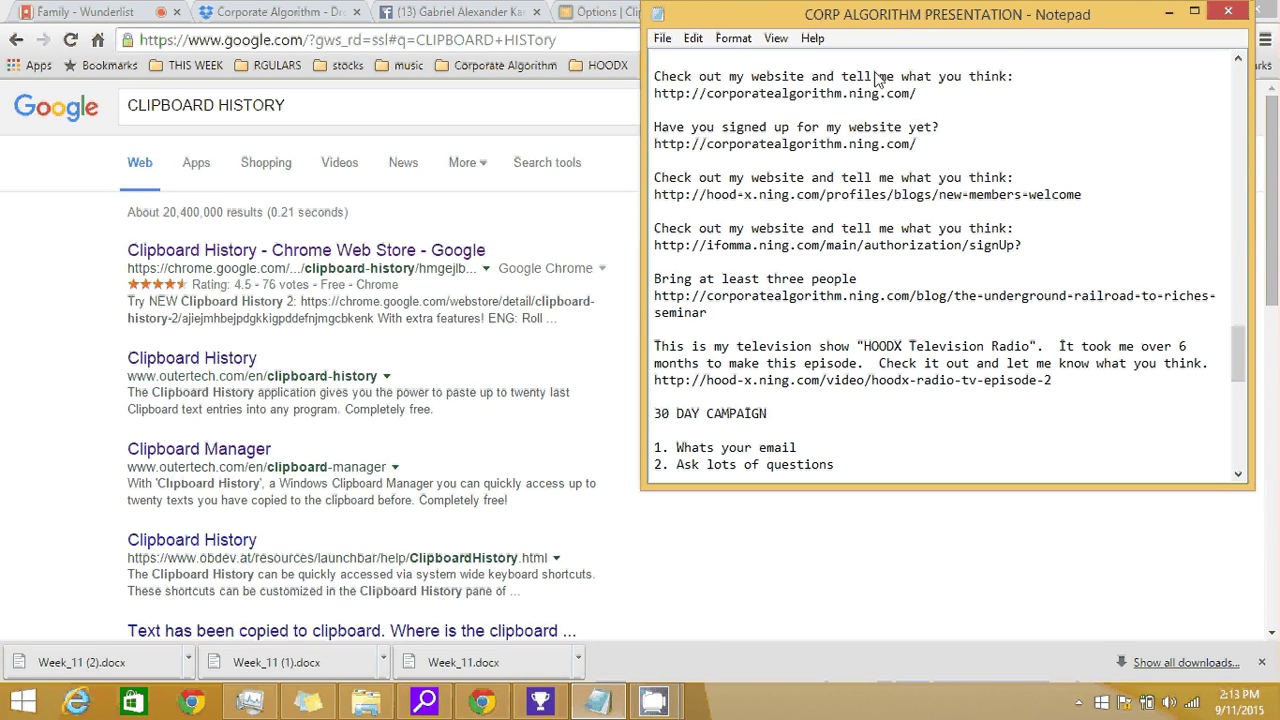
key("Left")
key("Left")
key("Left")
key("Left")
left_click_drag(722, 235, 604, 236)
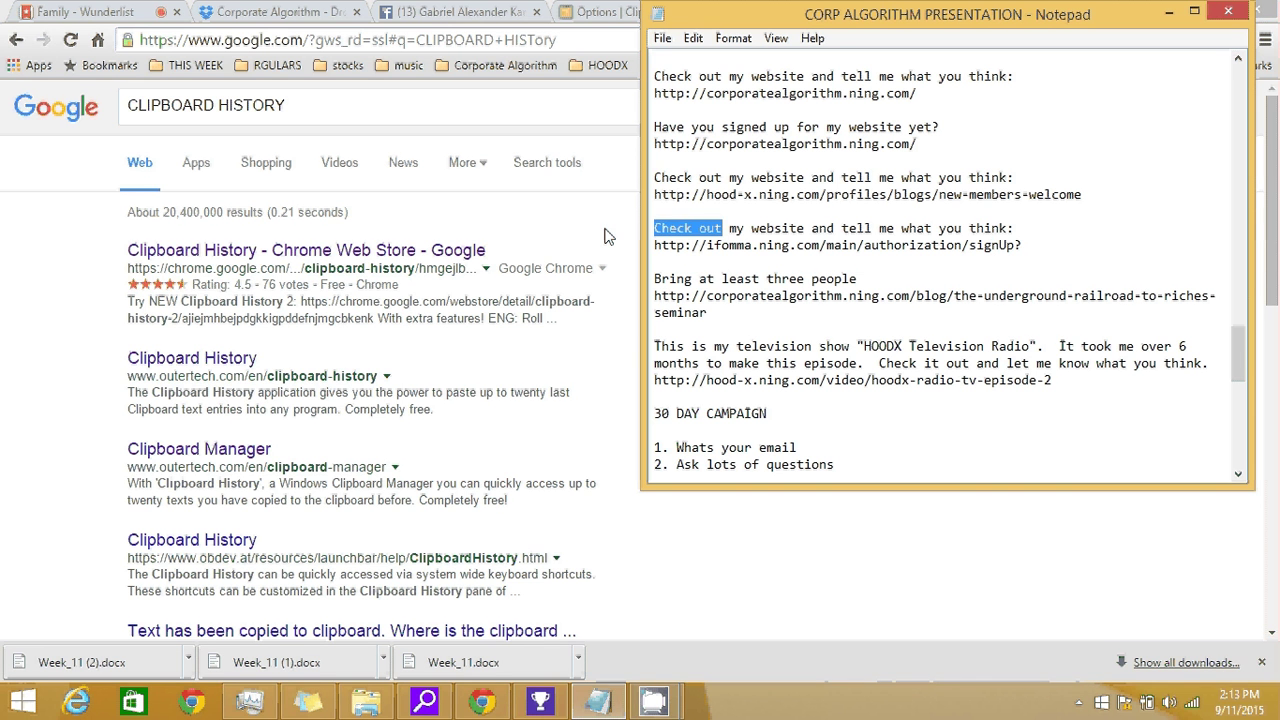
type("s")
key("BackSpace")
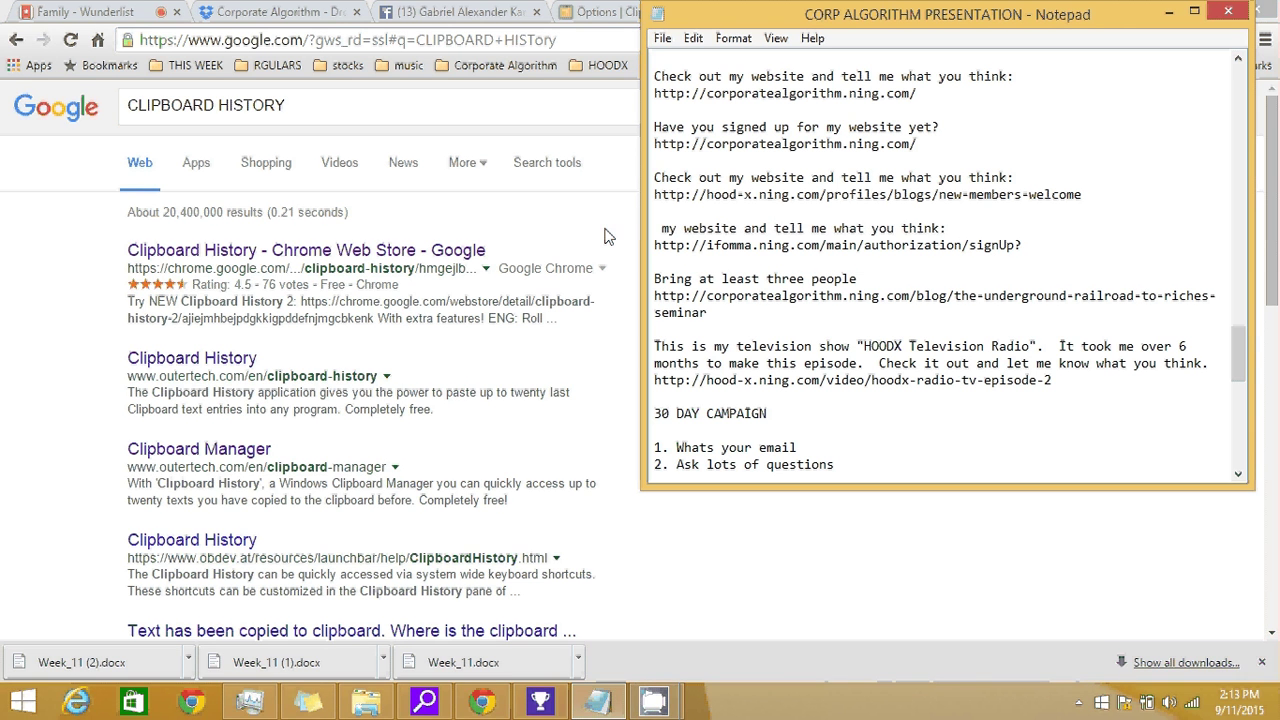
type("Sign up")
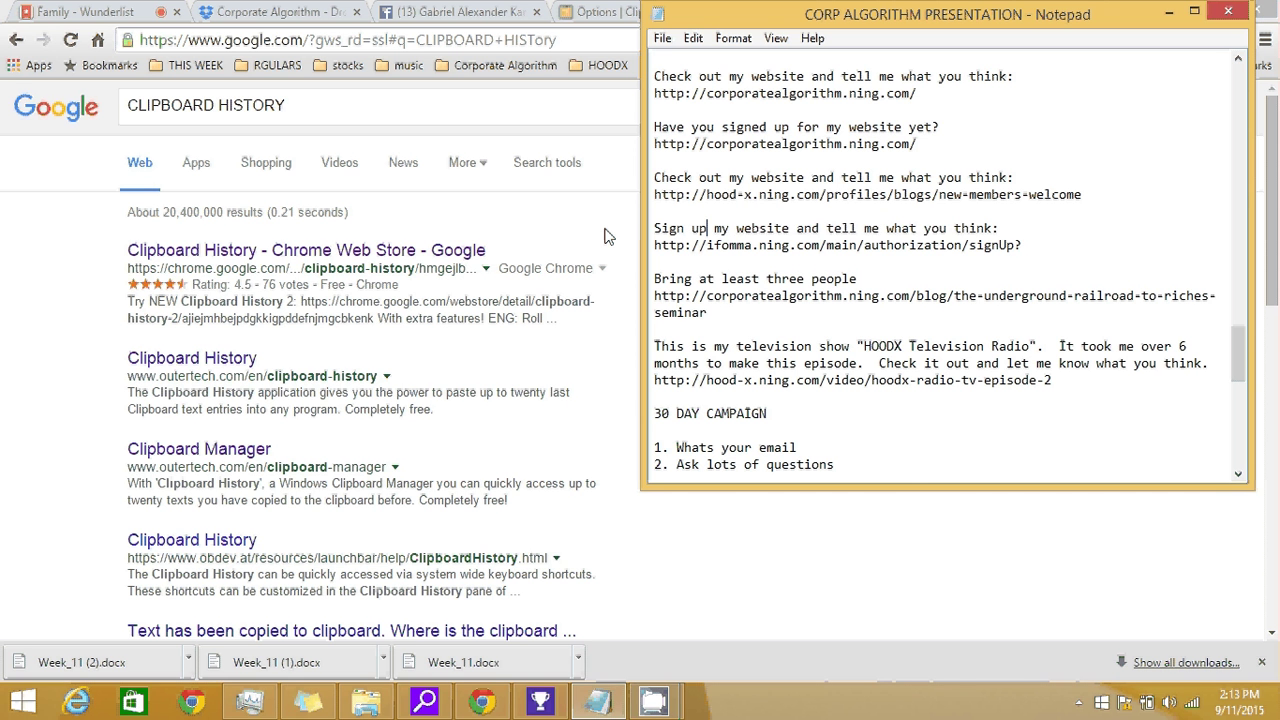
type(" for")
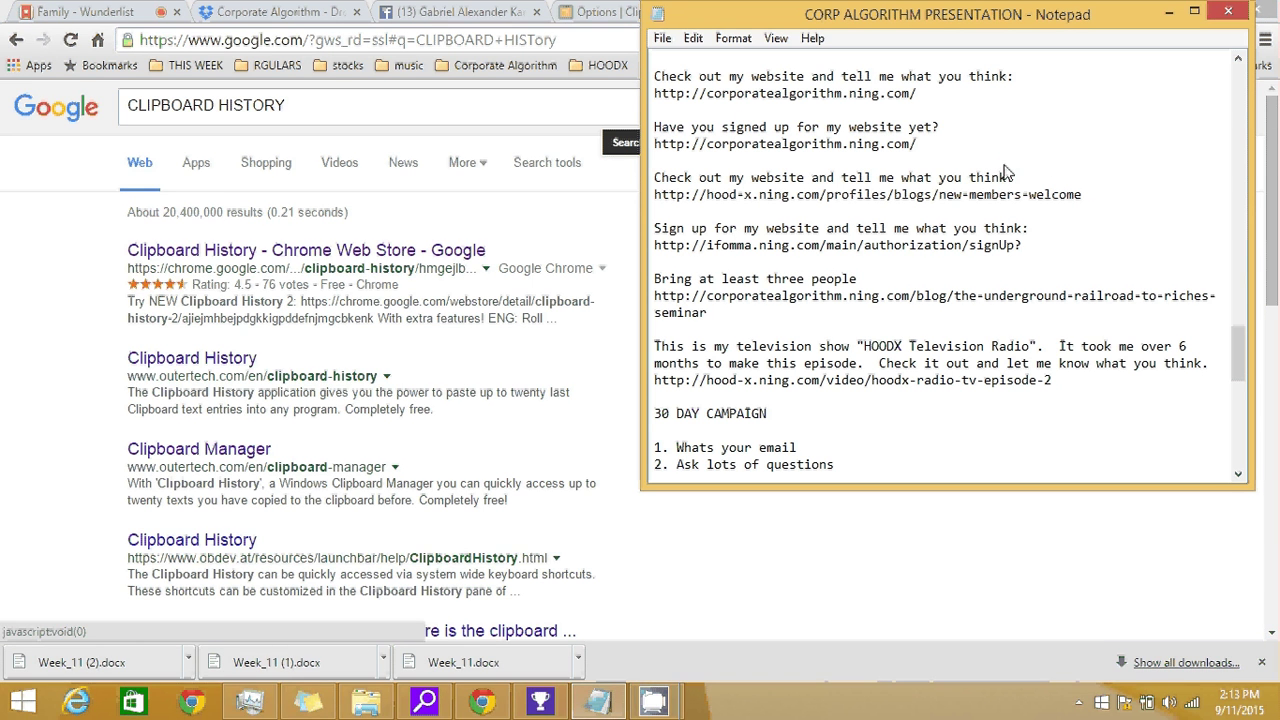
Copy the 'Have you signed up' message with its link, then return to Chrome
left_click_drag(918, 146, 640, 133)
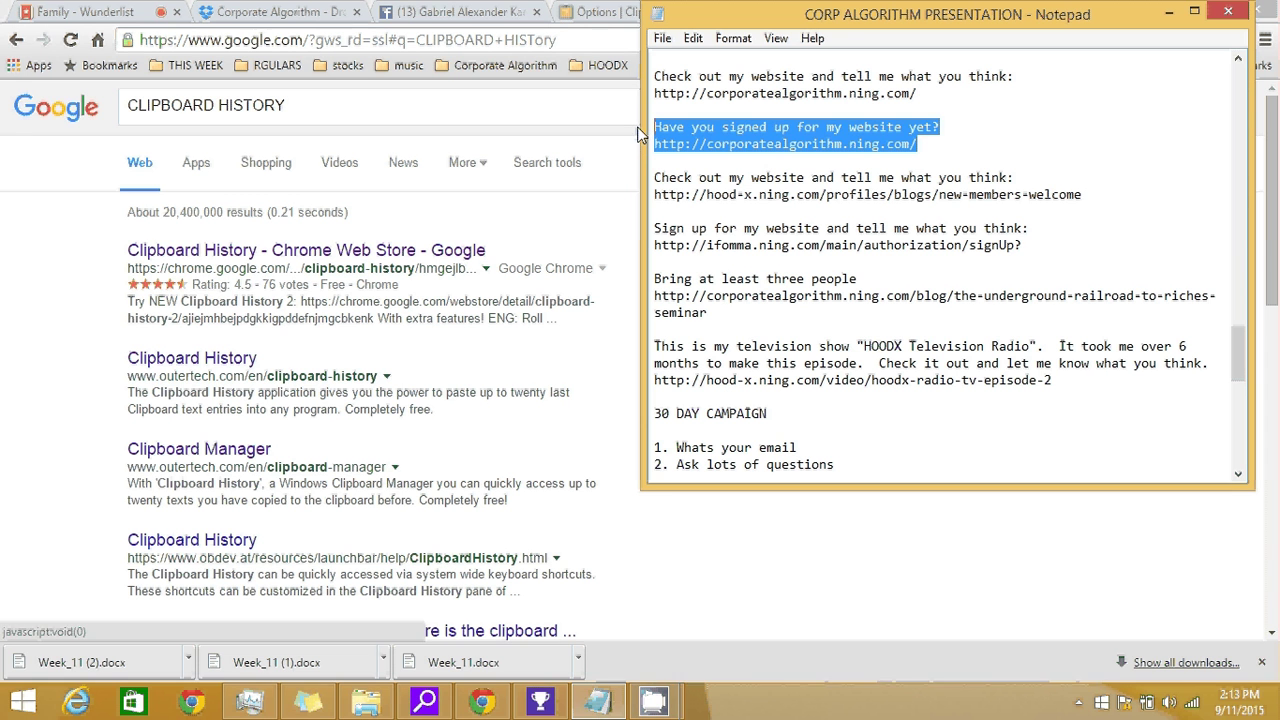
right_click(820, 149)
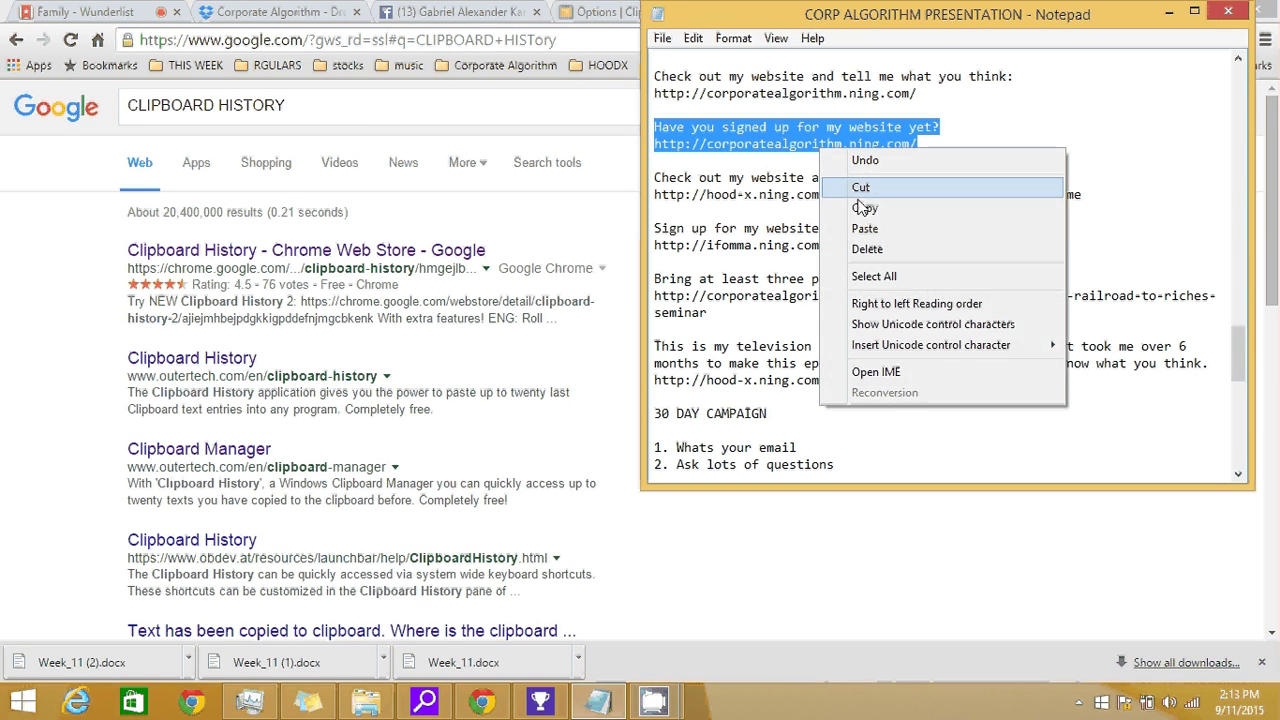
left_click(864, 208)
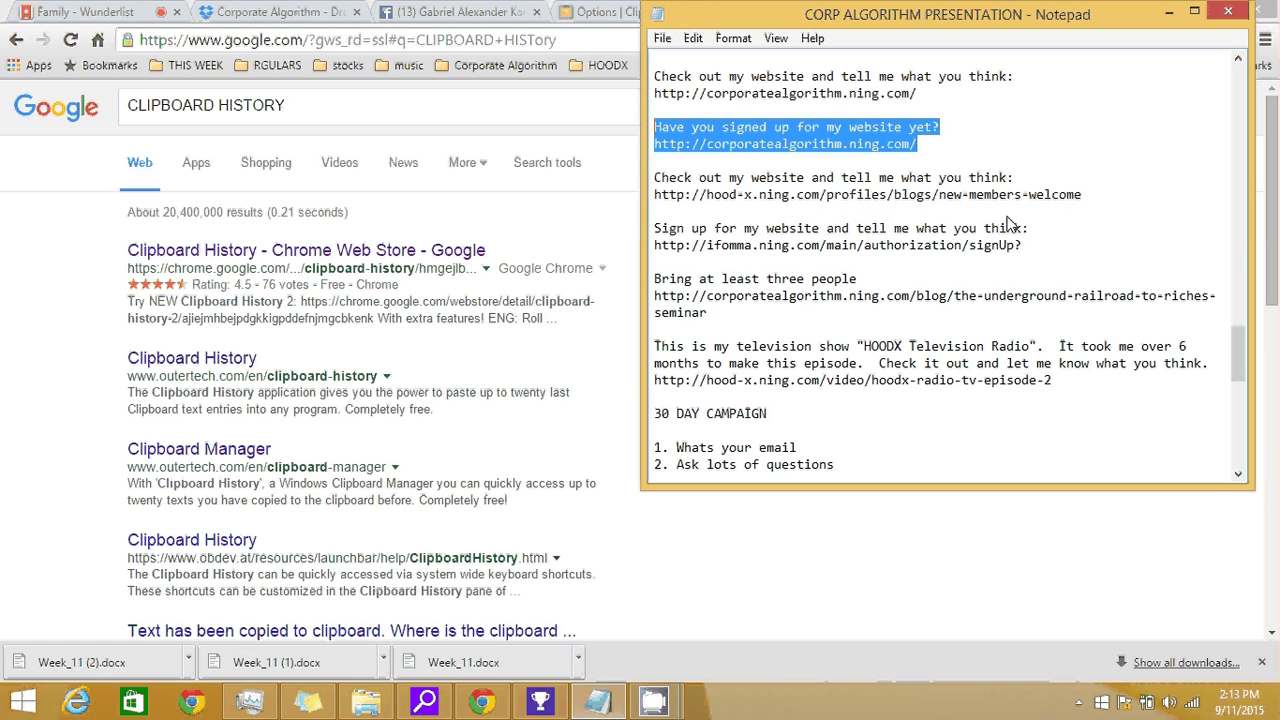
left_click_drag(1082, 194, 614, 184)
left_click(1026, 249)
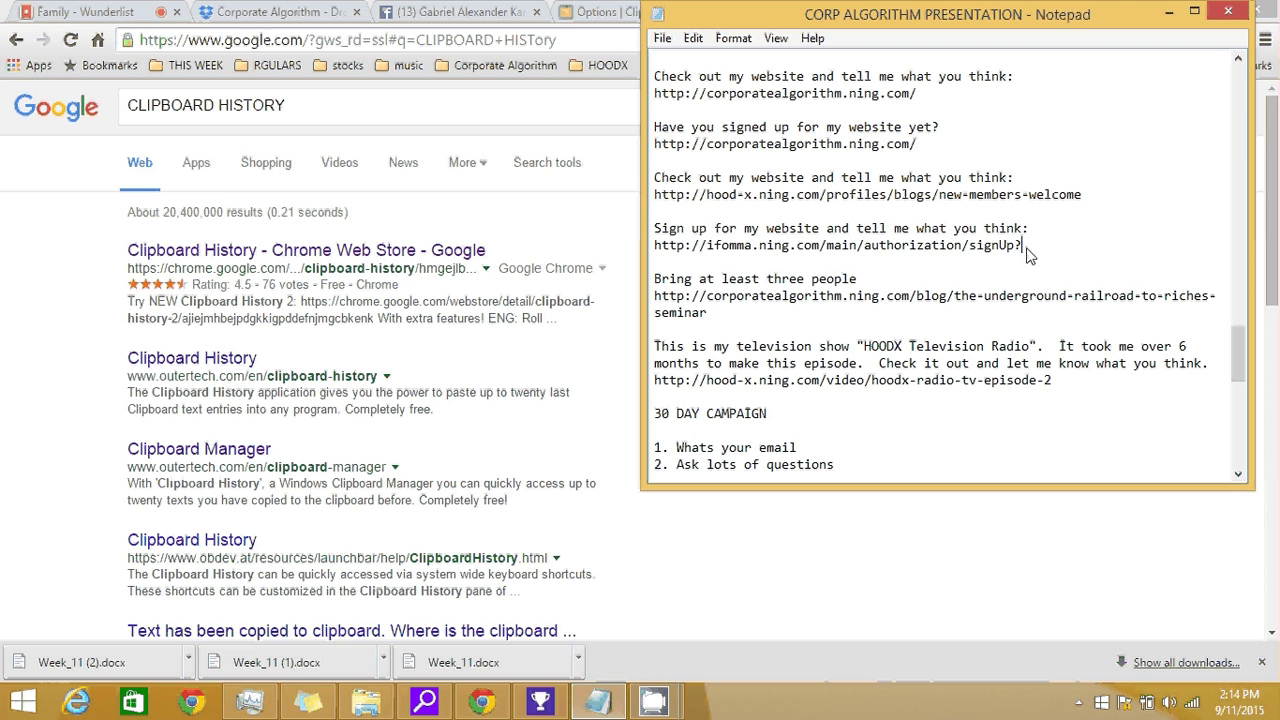
left_click_drag(1027, 255, 617, 228)
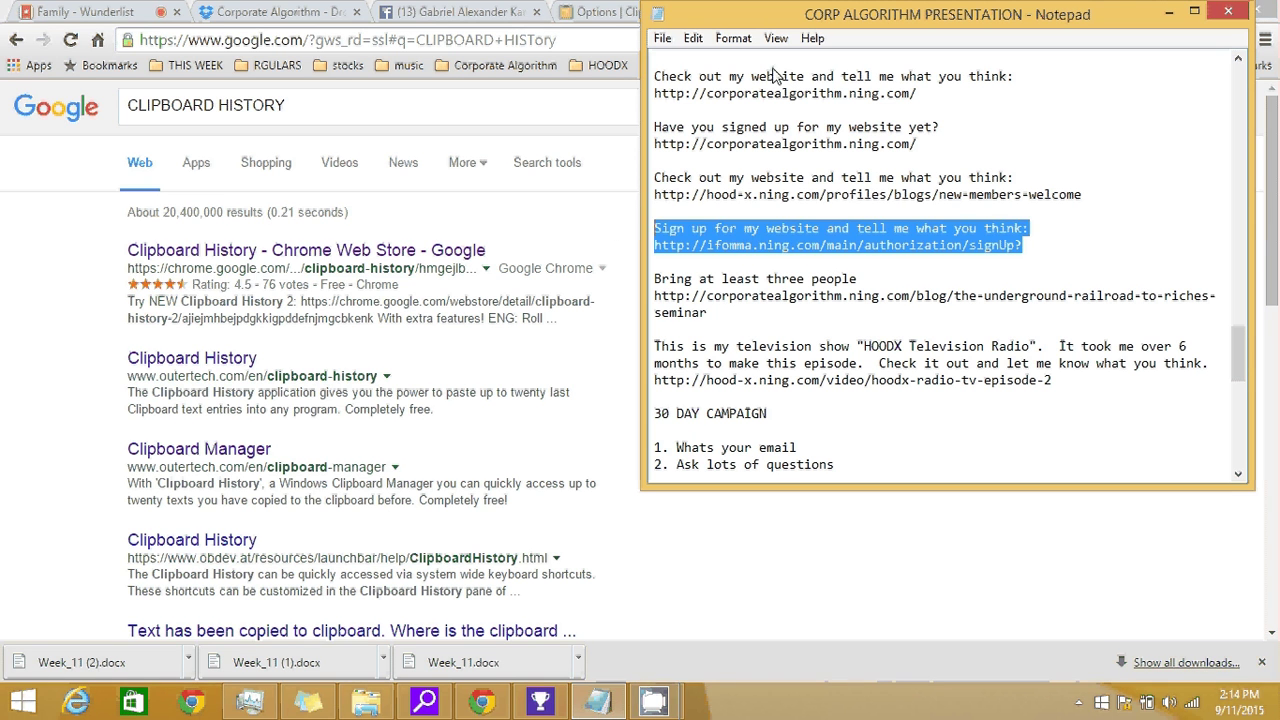
left_click(597, 180)
left_click(848, 68)
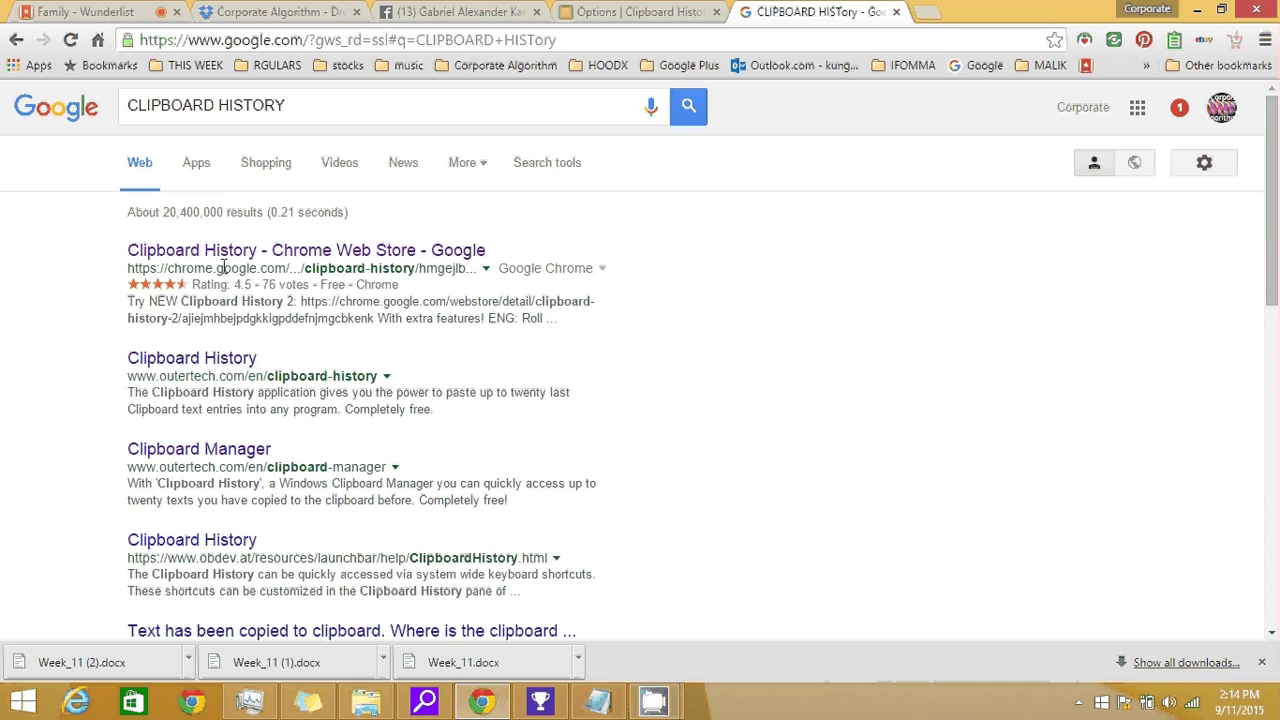
Open the Clipboard History Web Store listing, dismiss Translate, and read its Reviews and Support posts
left_click(313, 256)
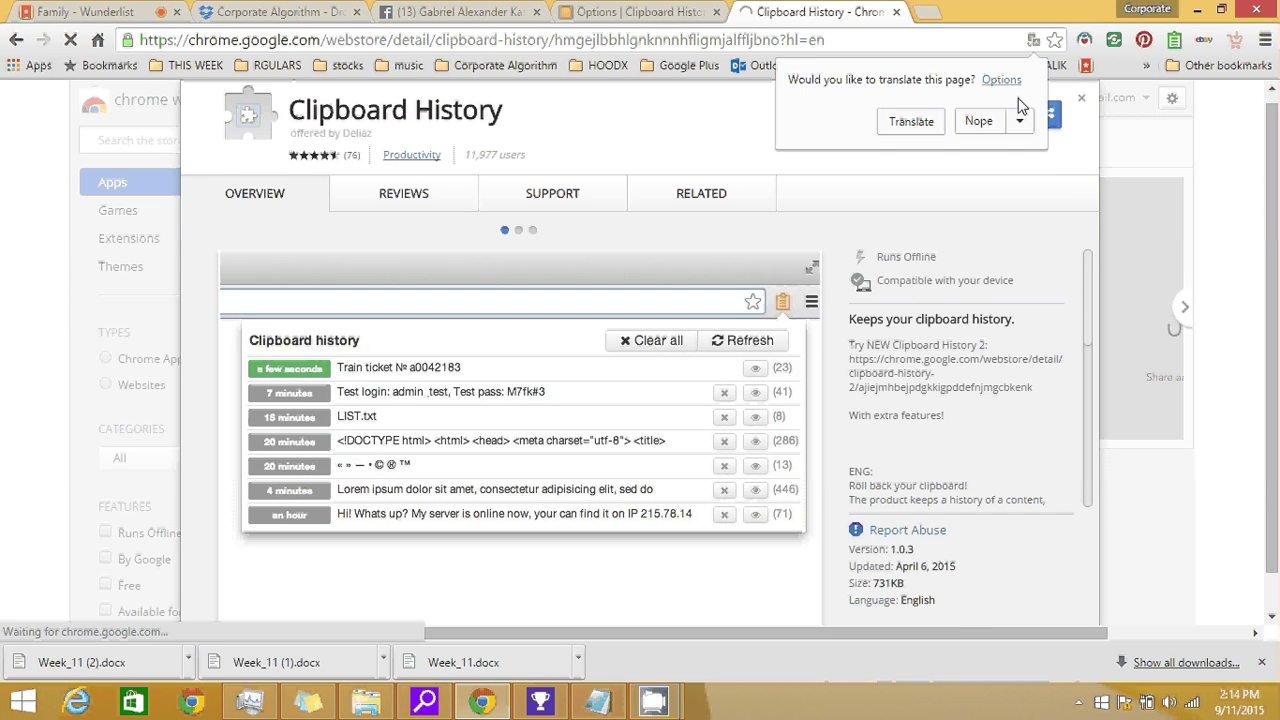
left_click(979, 121)
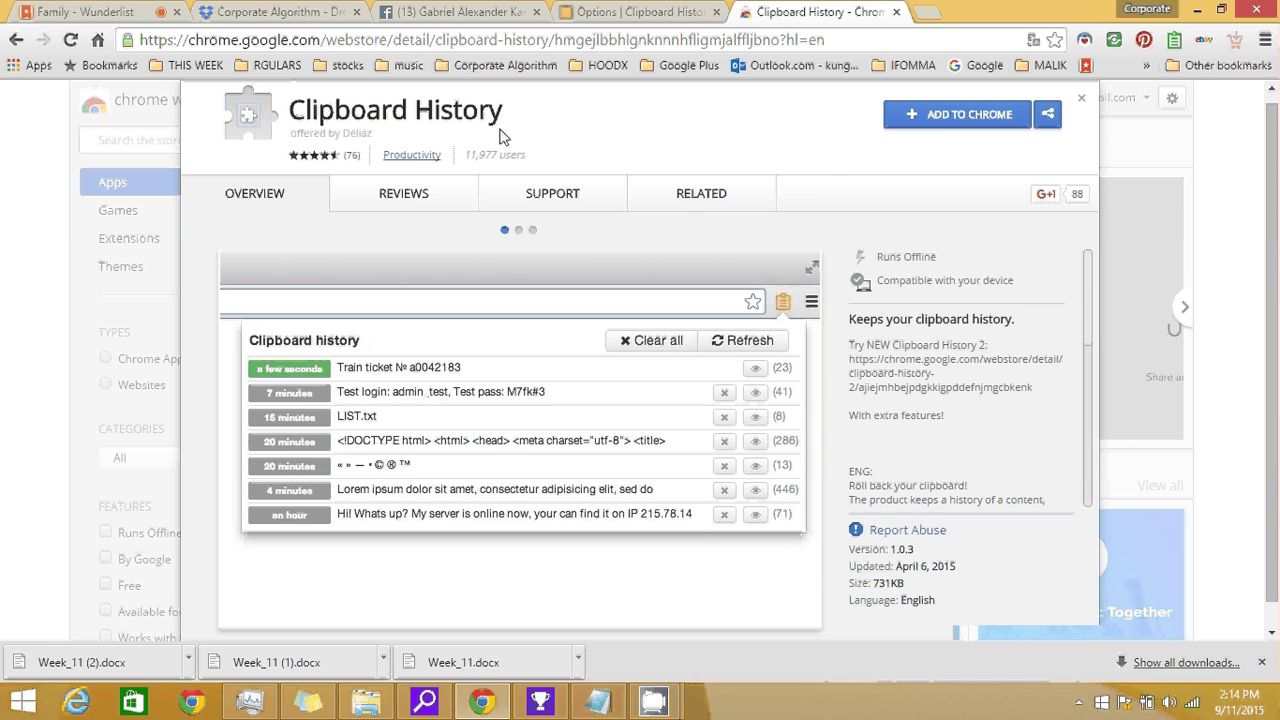
left_click(410, 196)
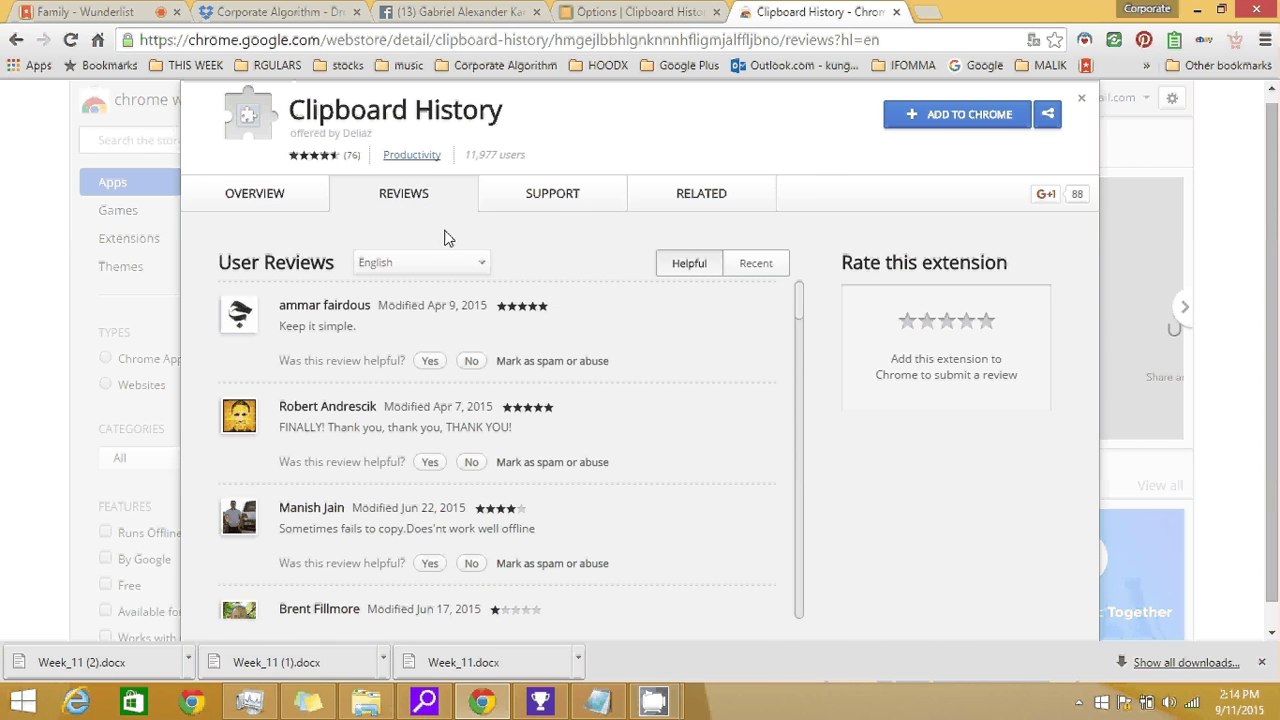
left_click(568, 193)
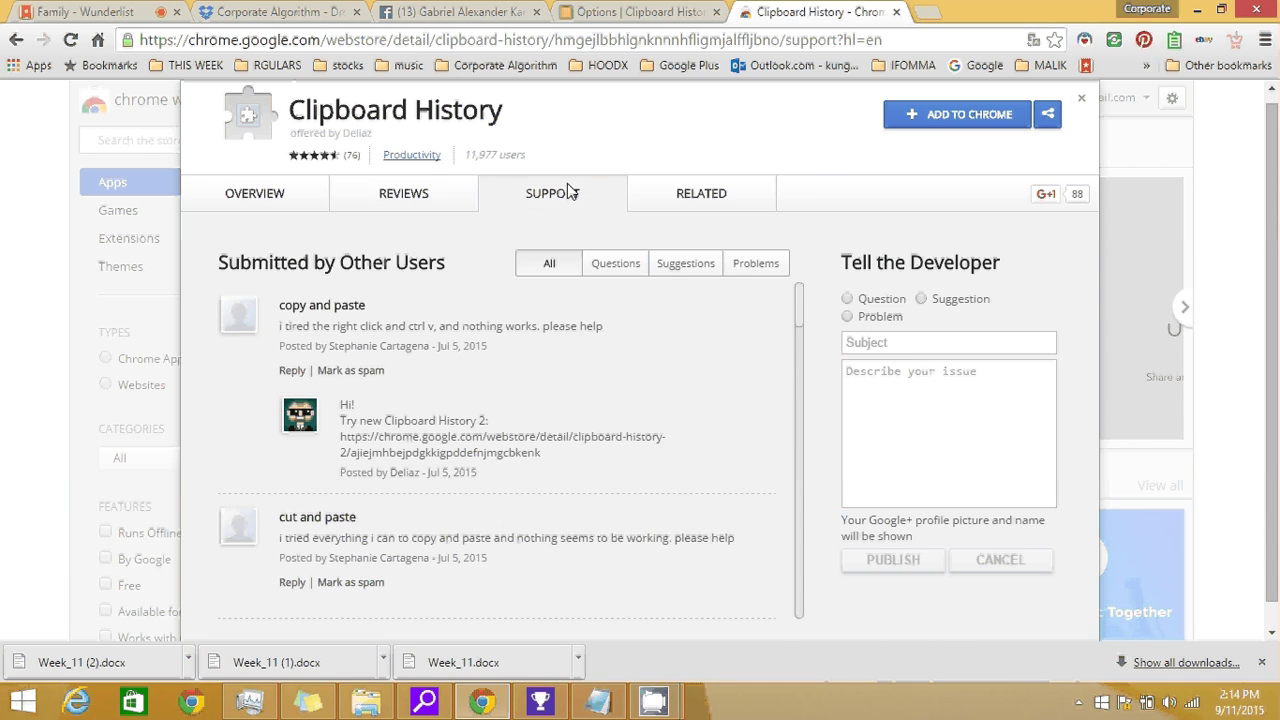
Paste the Clipboard History 2 link from a support reply into the address bar
left_click_drag(544, 455, 338, 431)
key("ctrl+c")
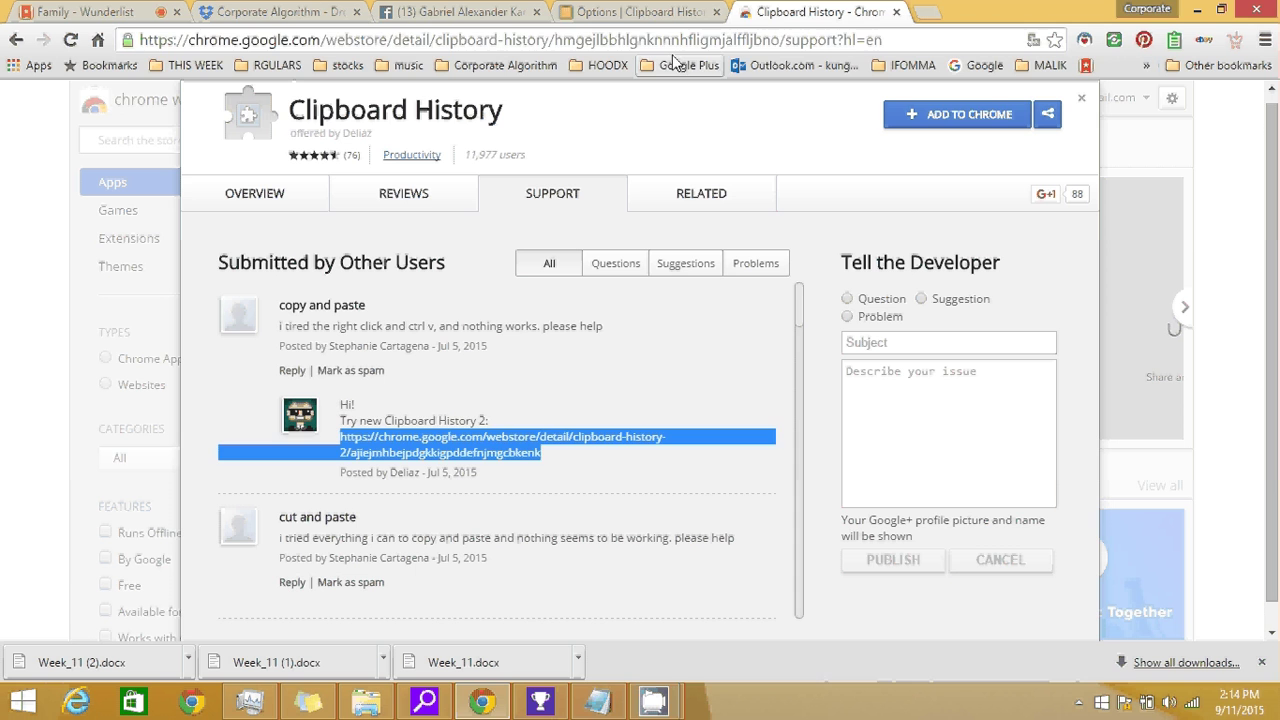
left_click(668, 45)
key("ctrl+v")
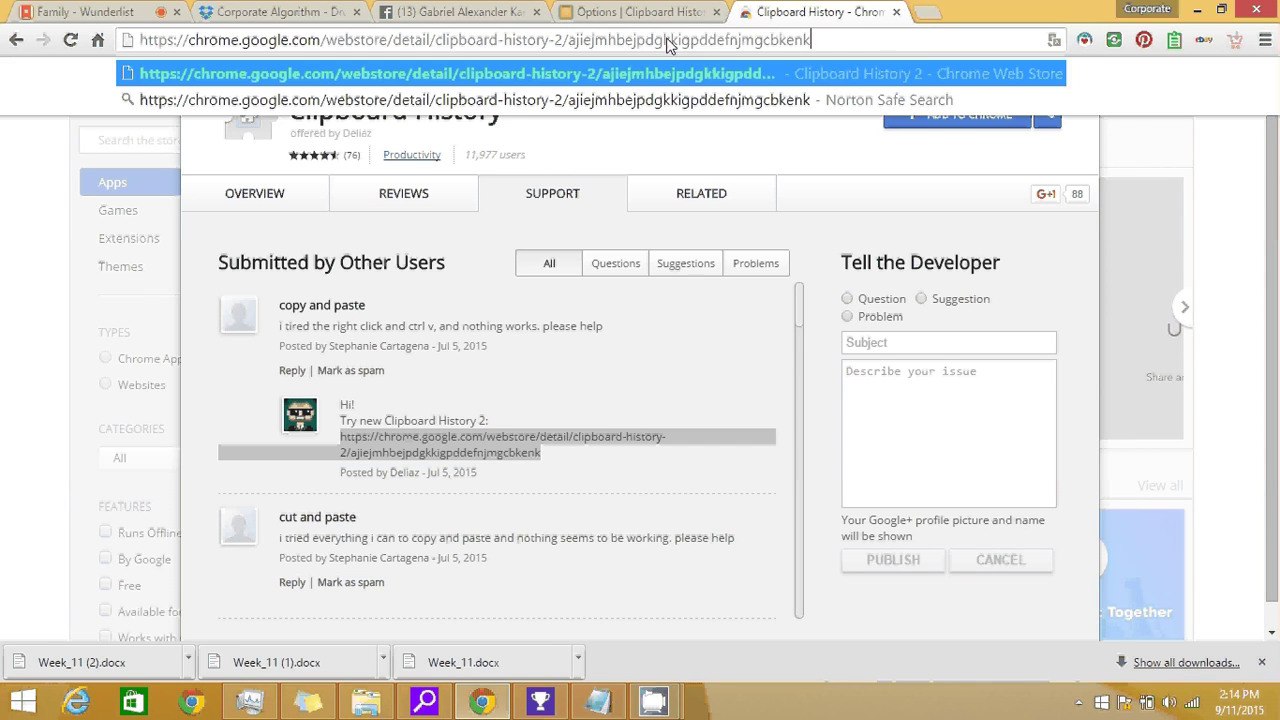
Load the Clipboard History 2 store page, close the eBay panel, and show the 33-item clipboard history
key("Return")
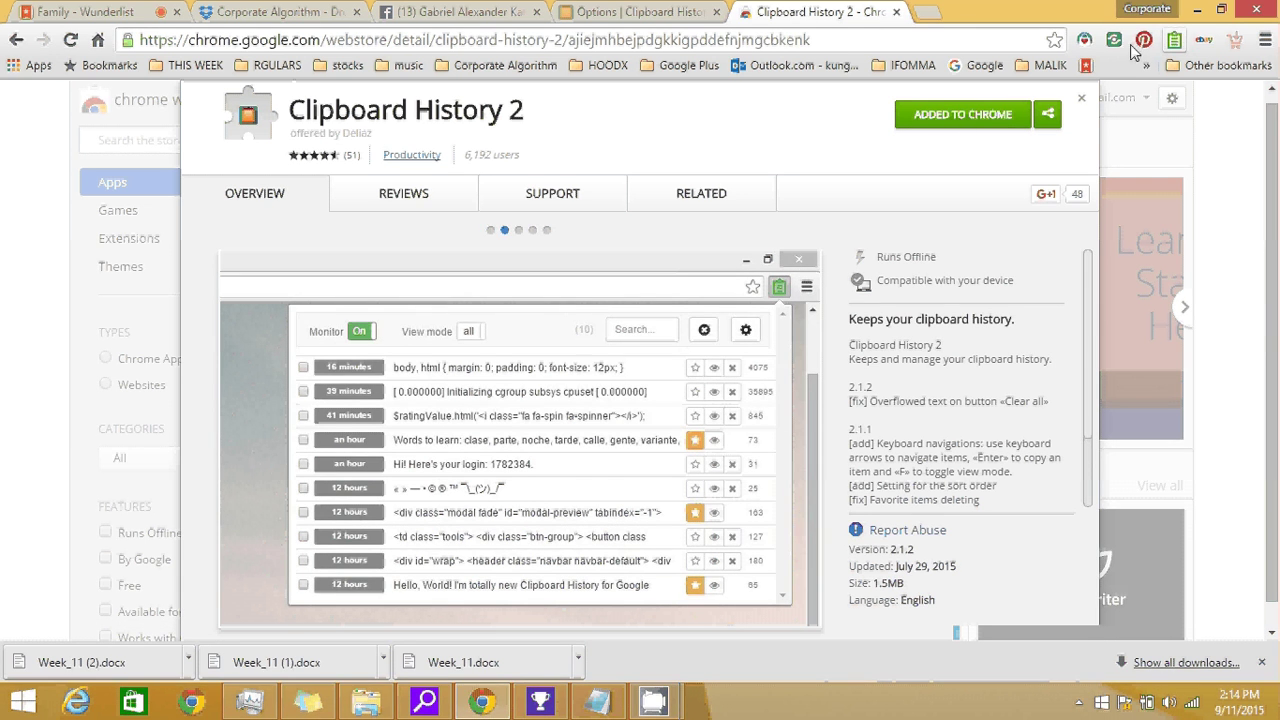
left_click(1206, 42)
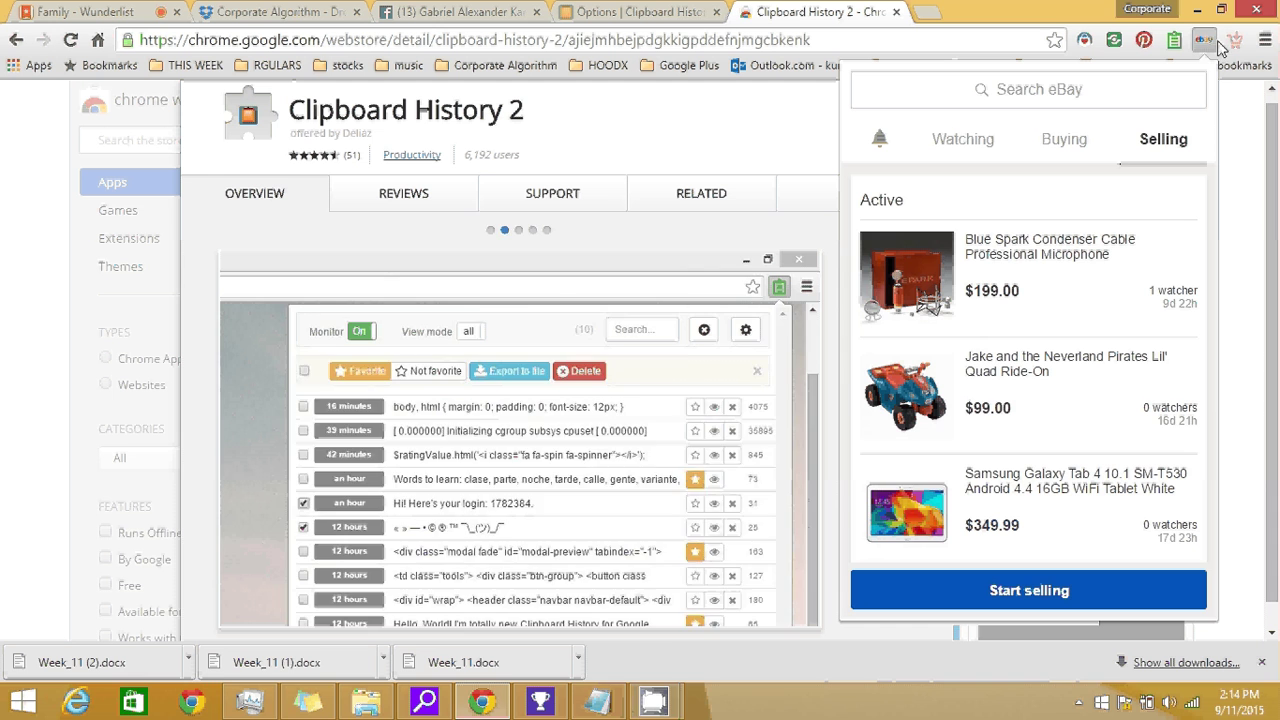
left_click(1238, 41)
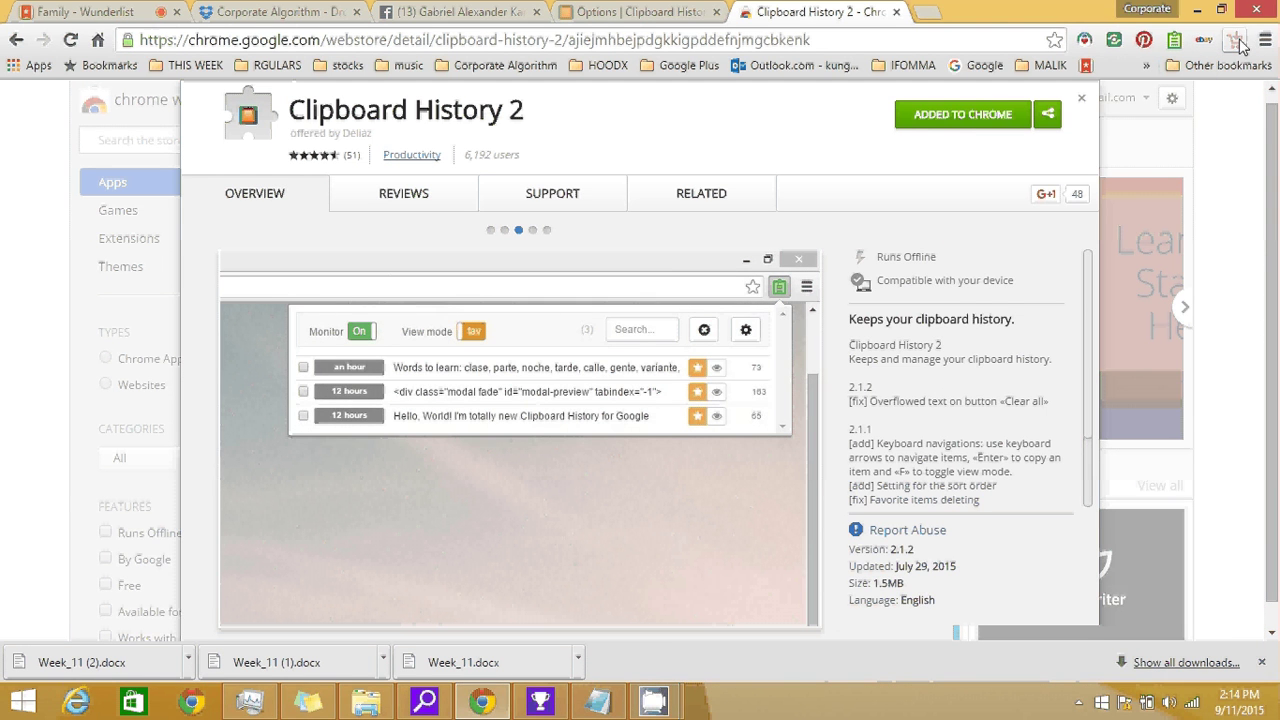
left_click(1173, 45)
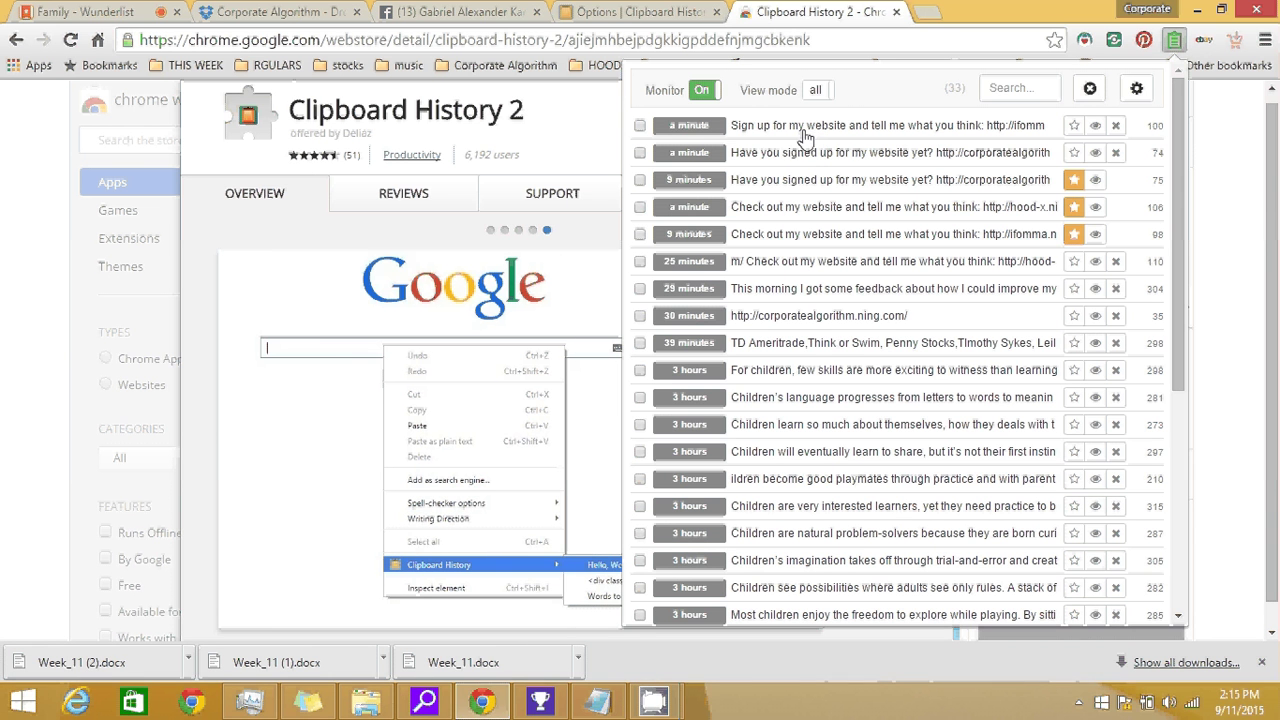
Remove the favorite stars from the older ifomma, hood-x and sign-up question clips
left_click(640, 180)
left_click(640, 252)
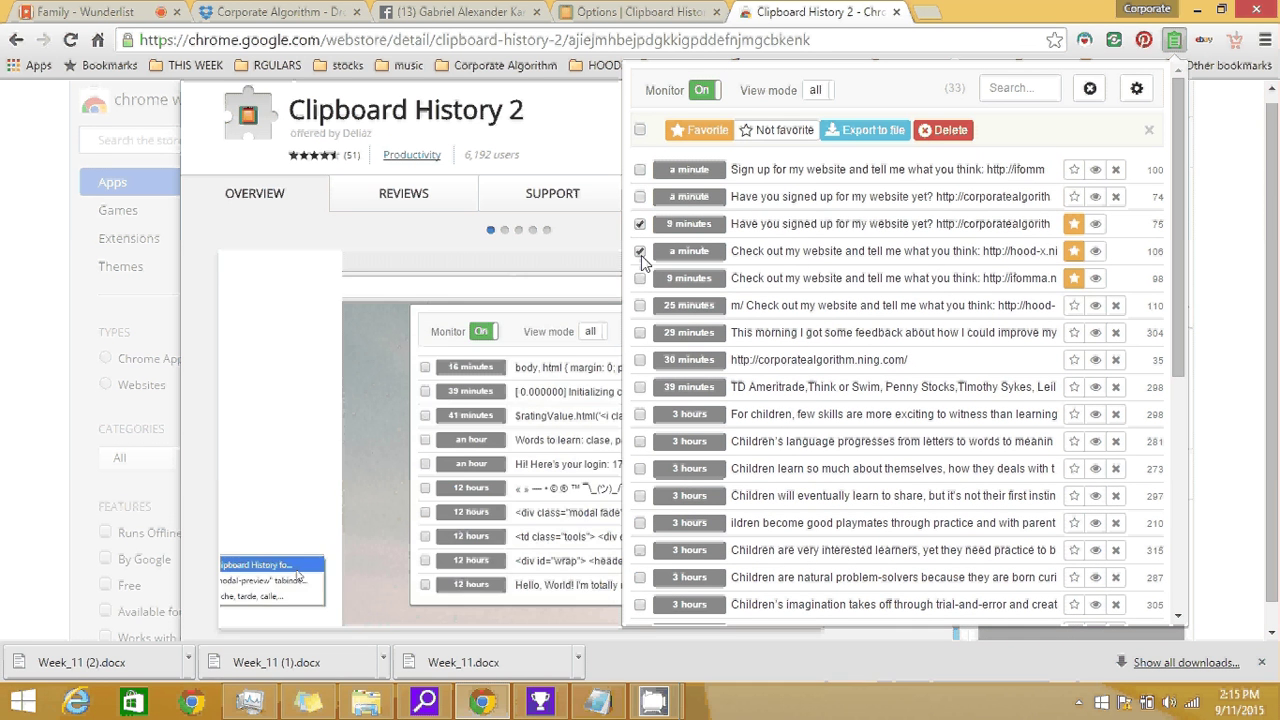
left_click(641, 278)
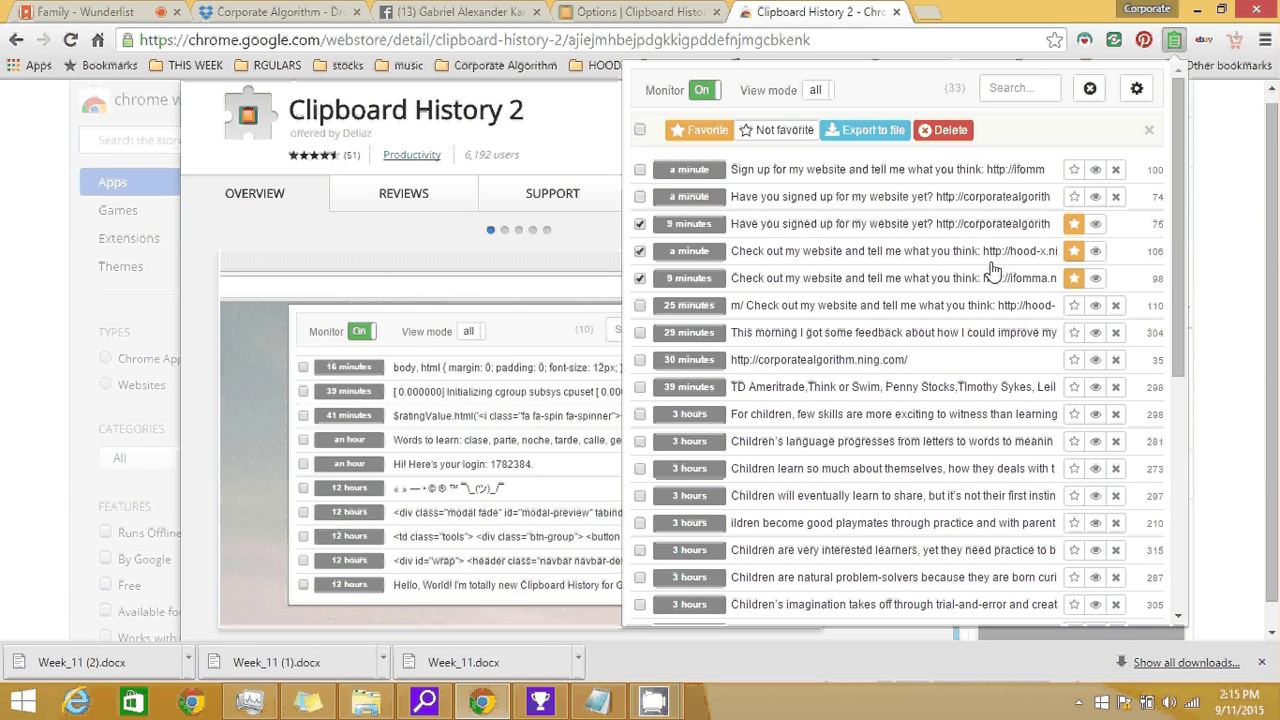
left_click(1074, 278)
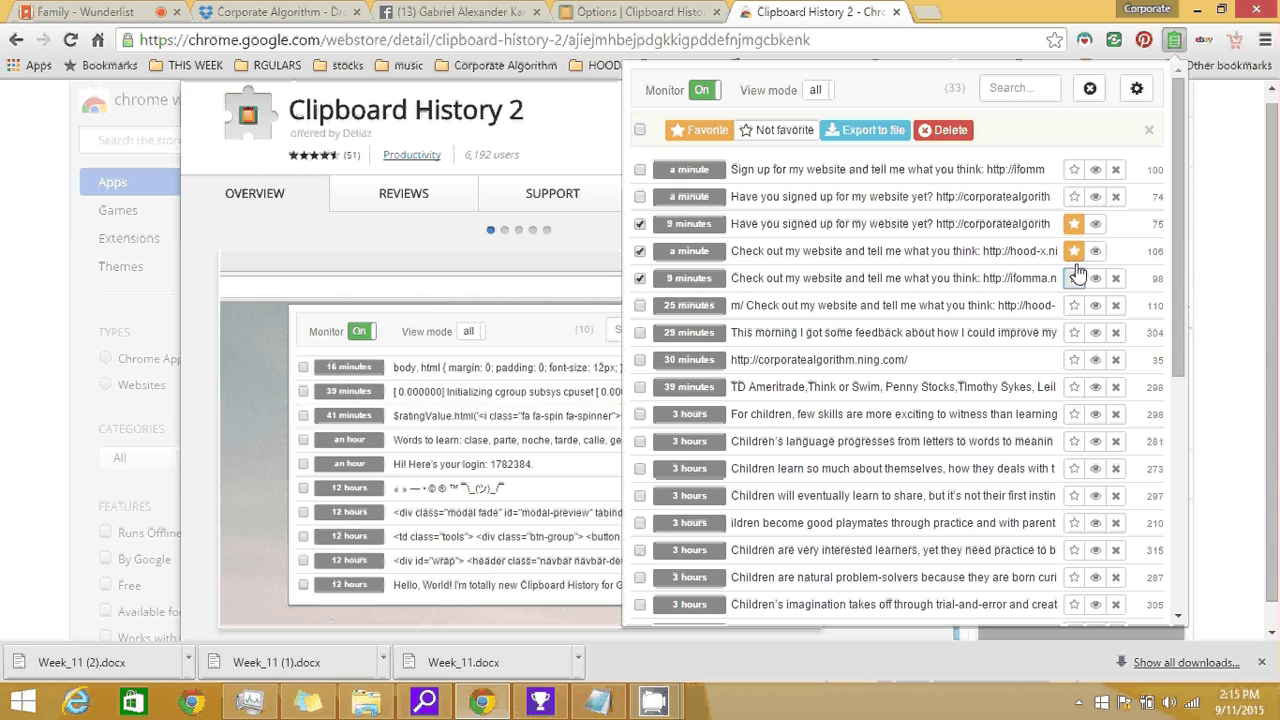
left_click(1074, 251)
left_click(1075, 224)
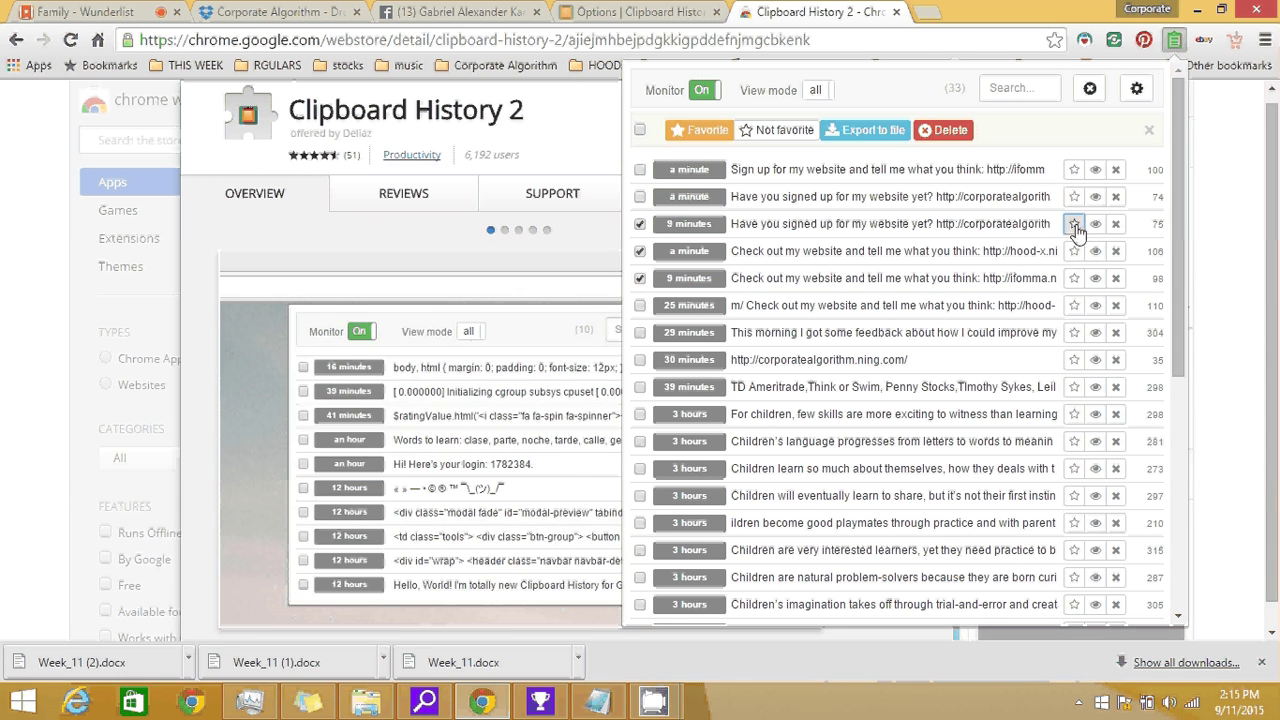
left_click(640, 224)
left_click(640, 278)
left_click(640, 251)
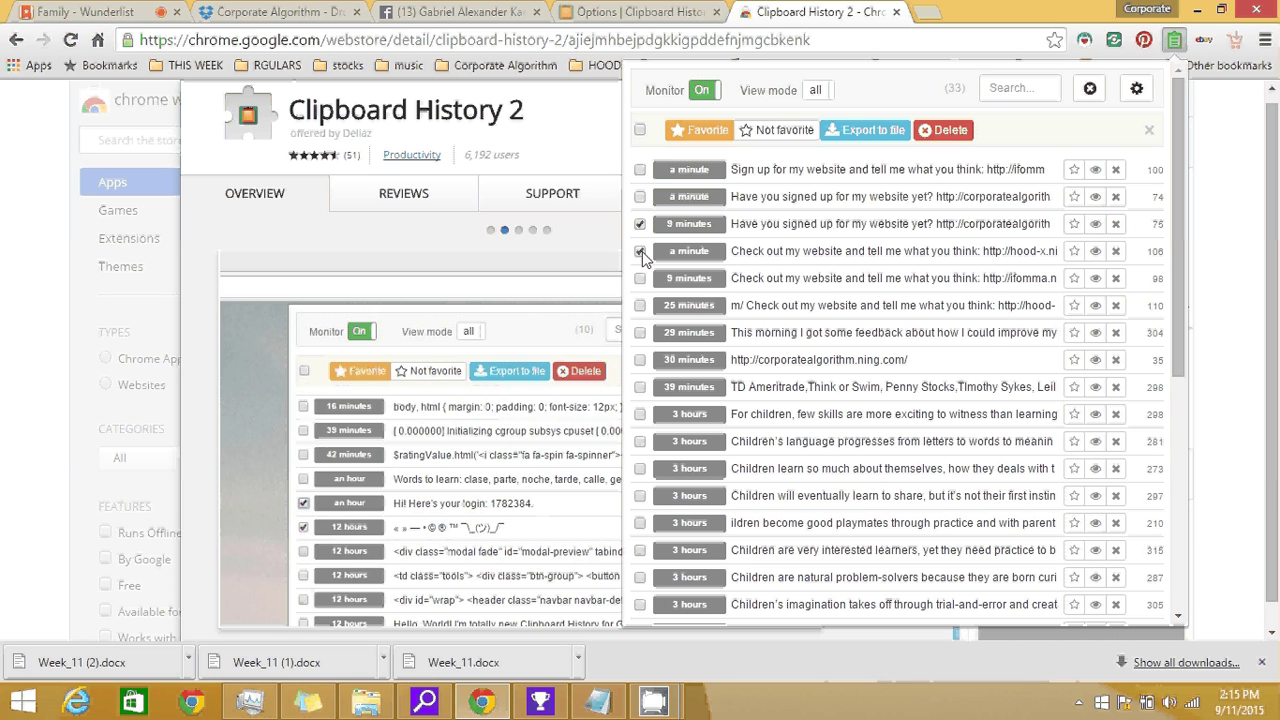
Star the 'Sign up for my website', 'Have you signed up' and hood-x clips, then close the list
left_click(640, 170)
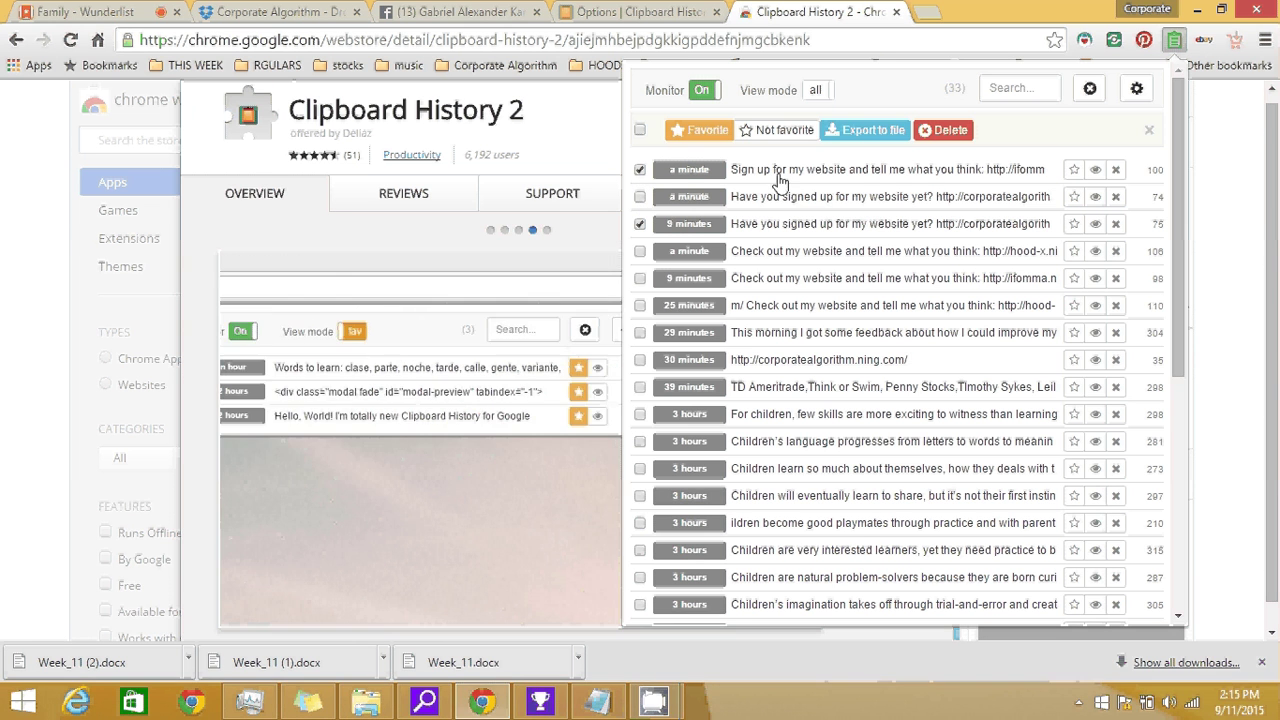
left_click(640, 197)
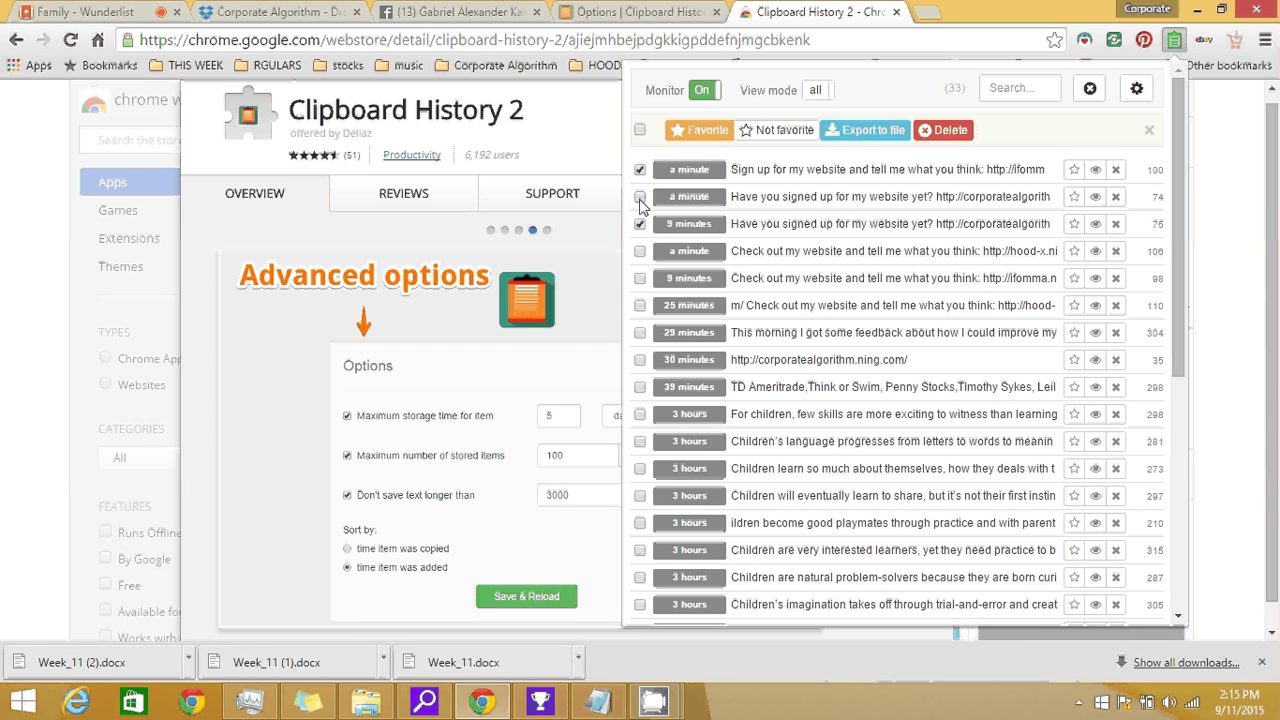
left_click(640, 224)
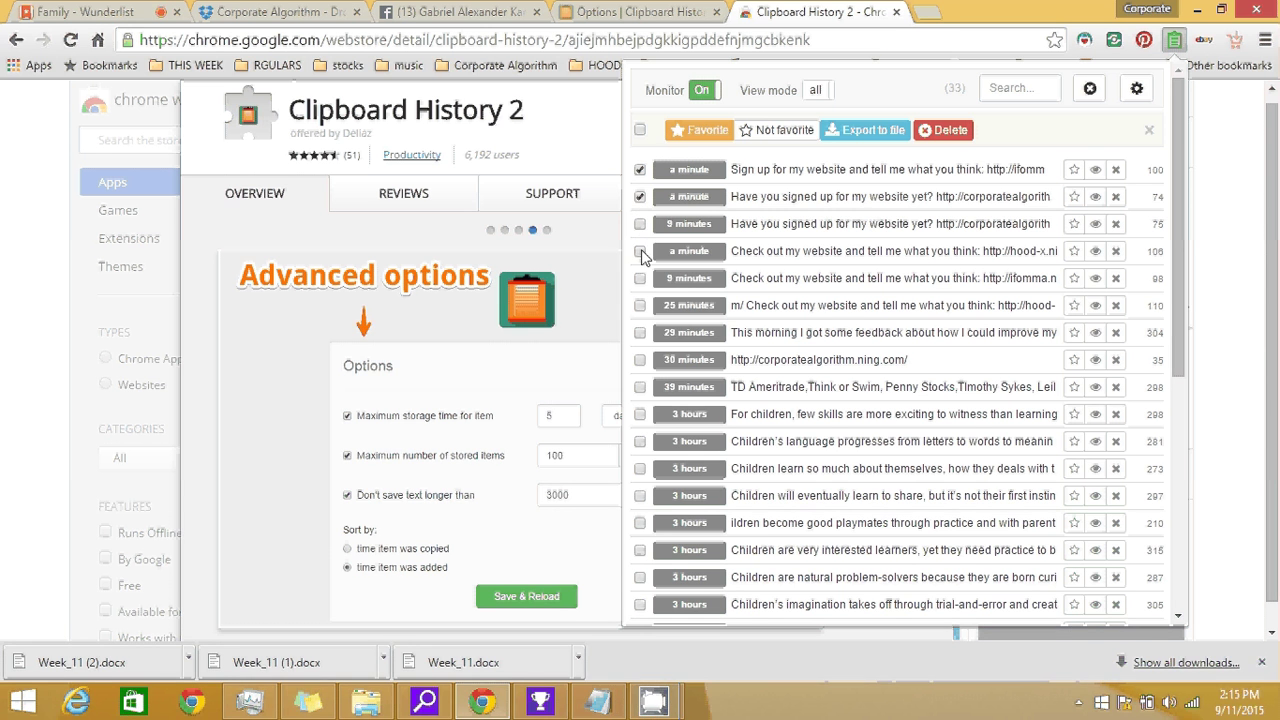
left_click(640, 251)
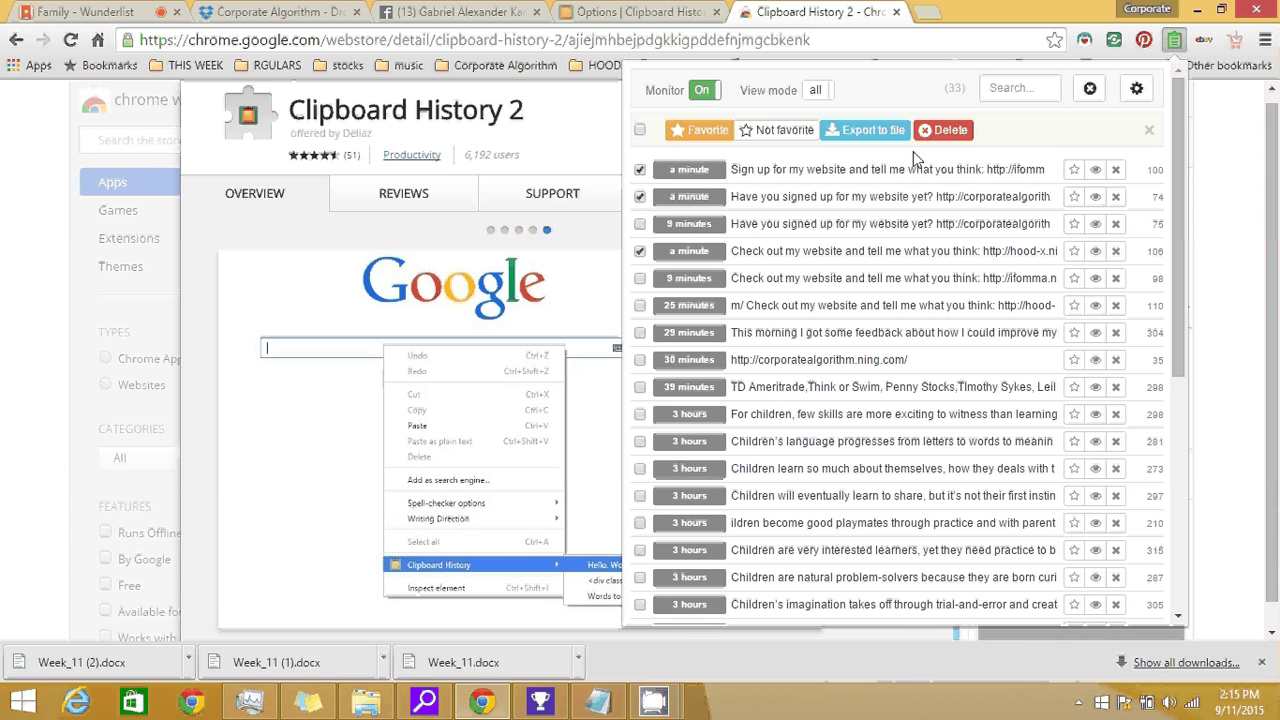
left_click(1074, 169)
left_click(1074, 196)
left_click(1074, 251)
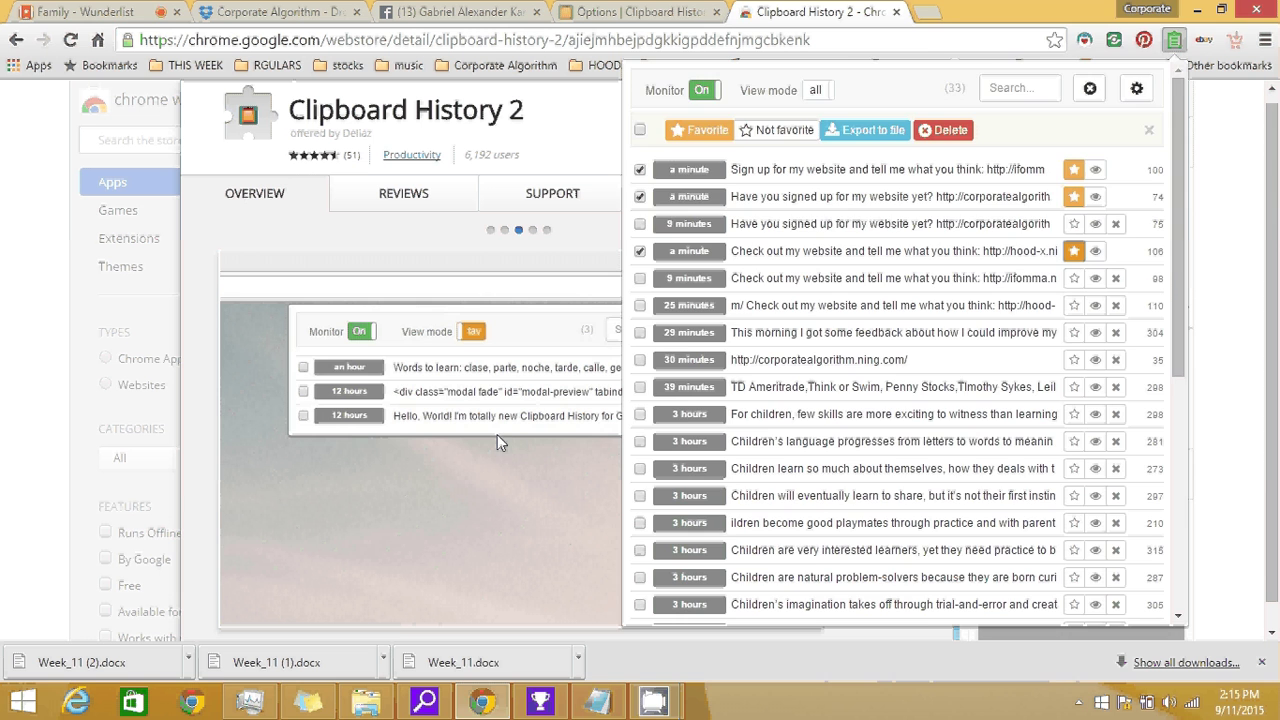
left_click(497, 434)
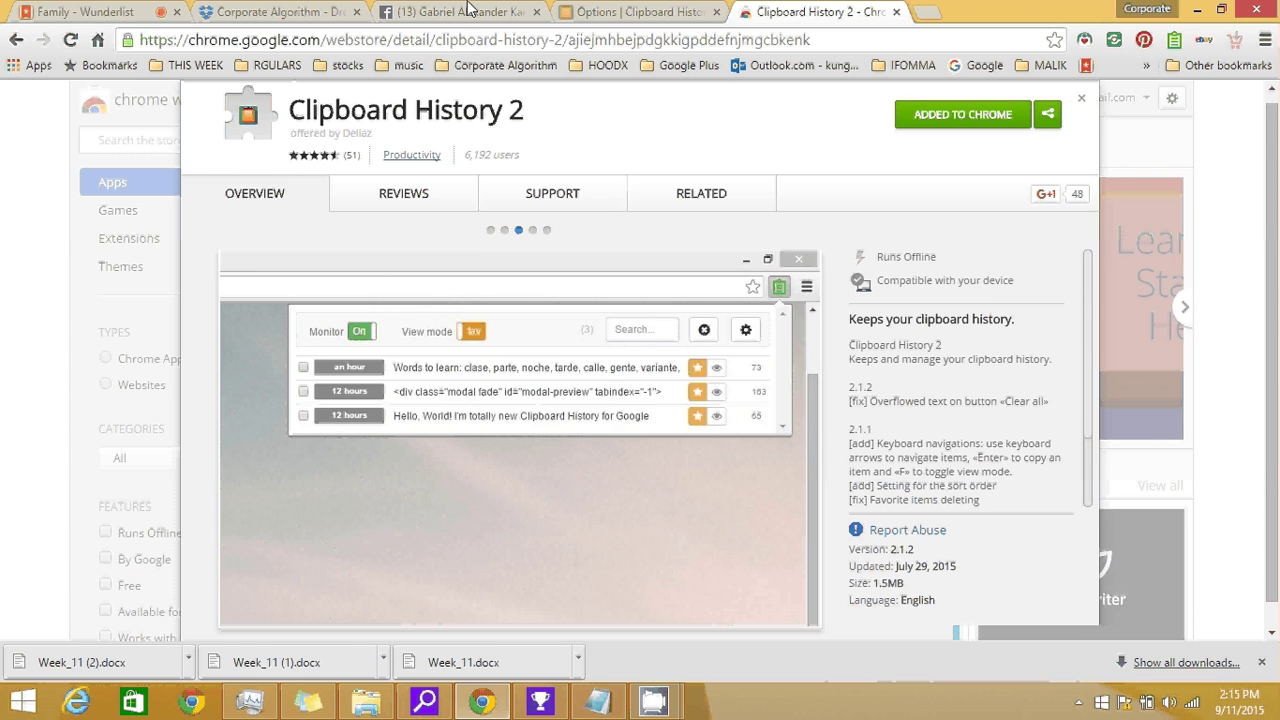
On Facebook, open a friend's profile from the RGULARS bookmarks
left_click(468, 11)
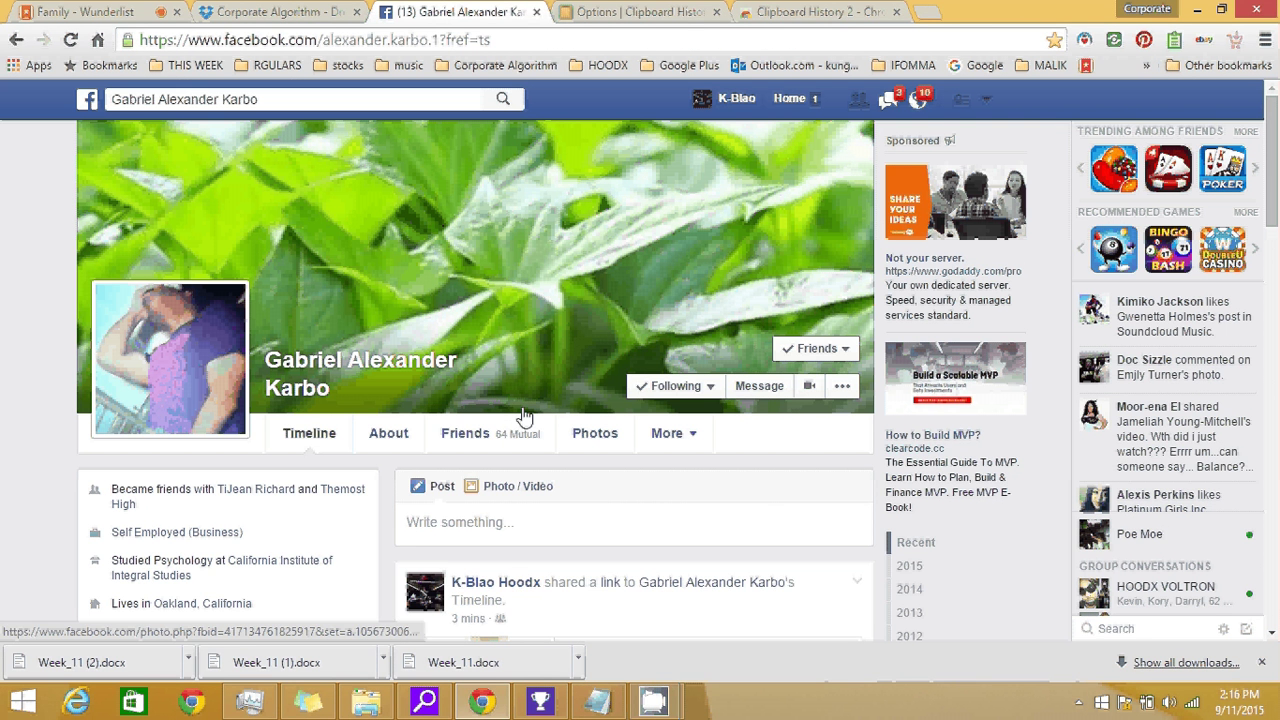
left_click(522, 525)
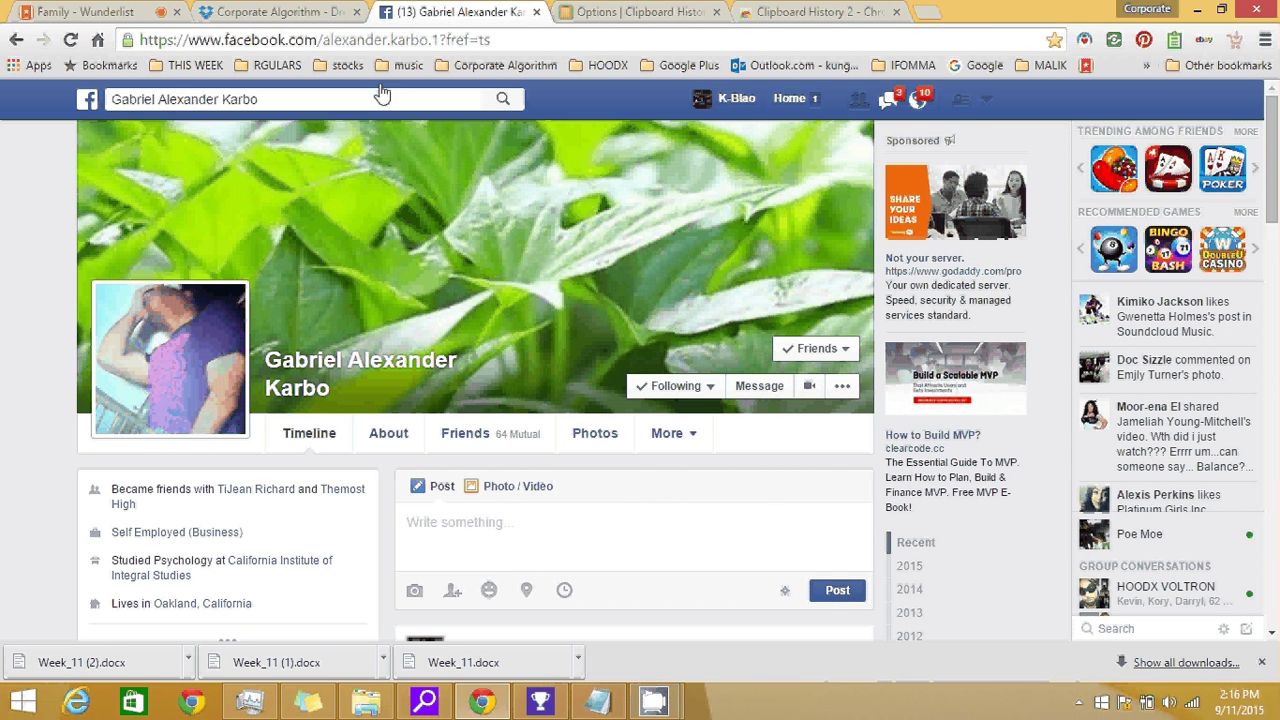
left_click(270, 65)
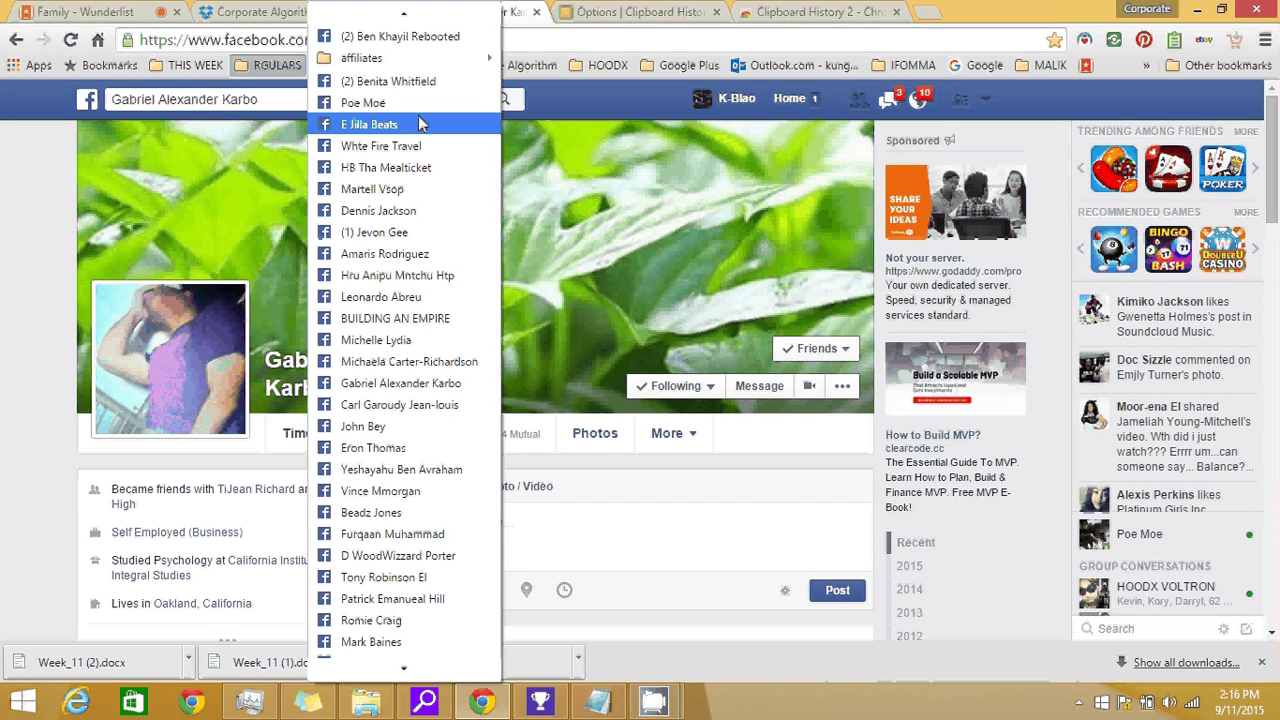
left_click(390, 598)
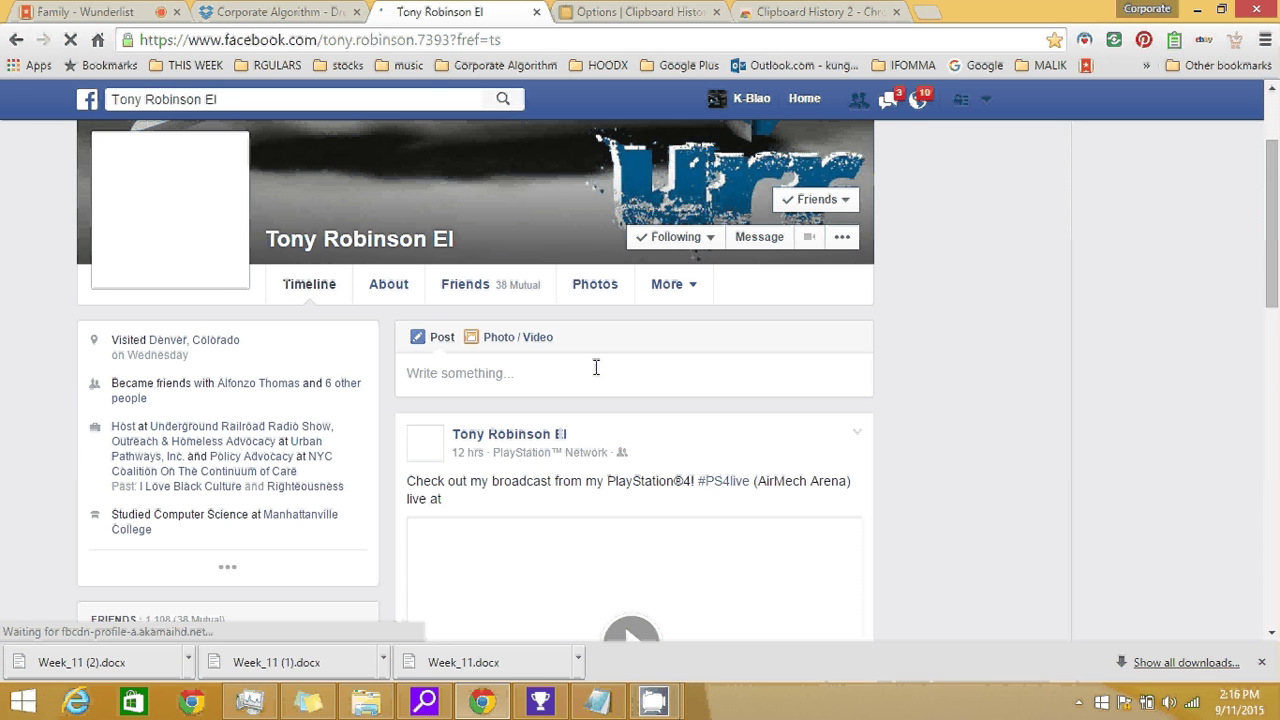
Paste the 'Sign up for my website' clip, delete the duplicate link line, and post it
left_click(510, 374)
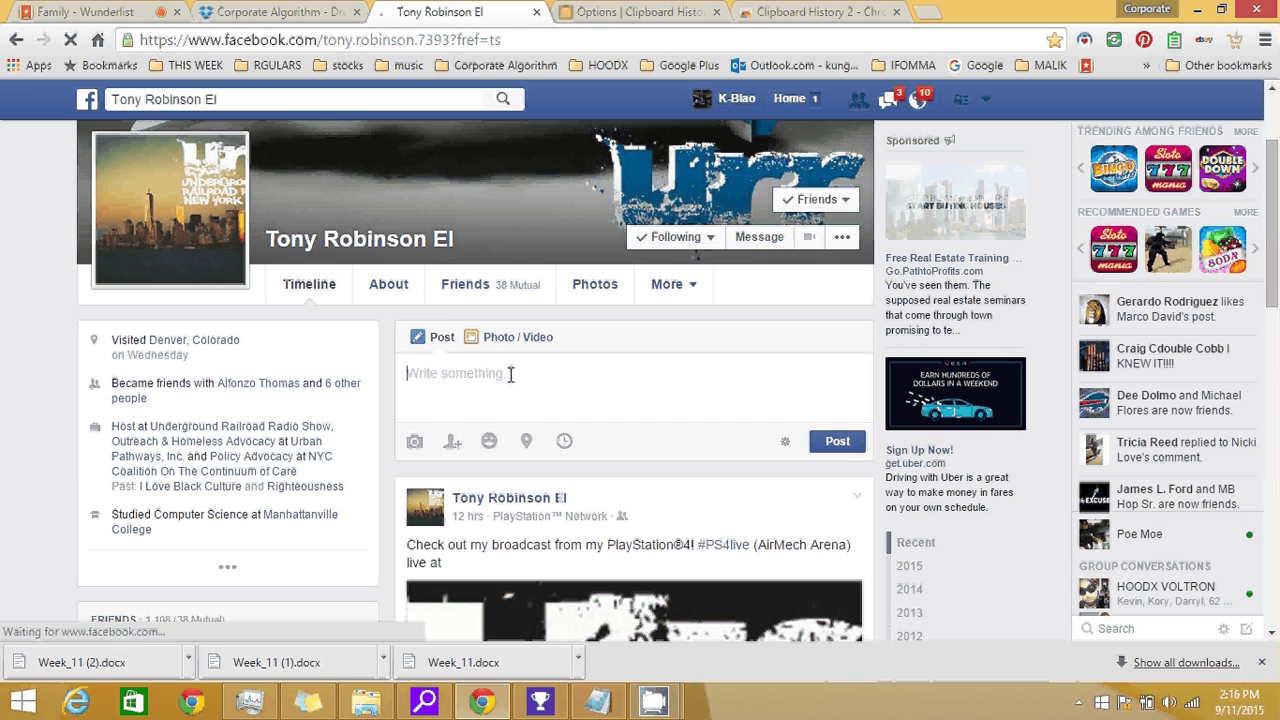
right_click(510, 374)
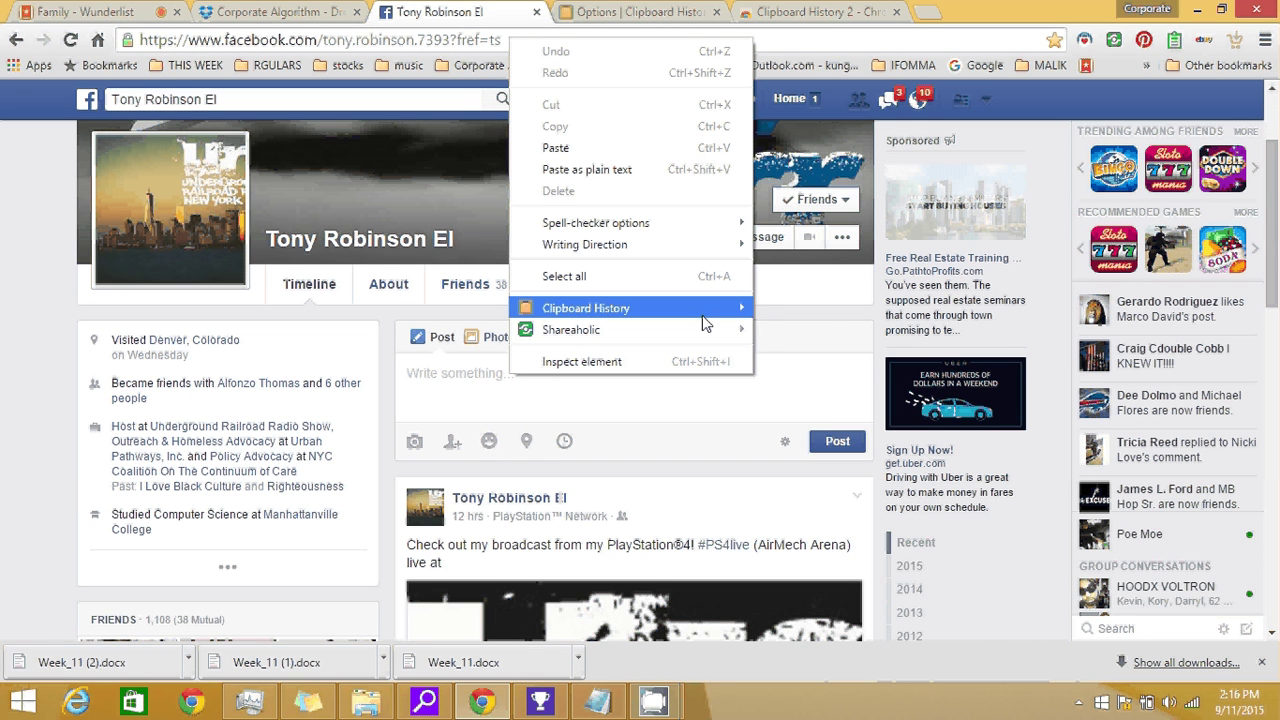
mouse_move(716, 314)
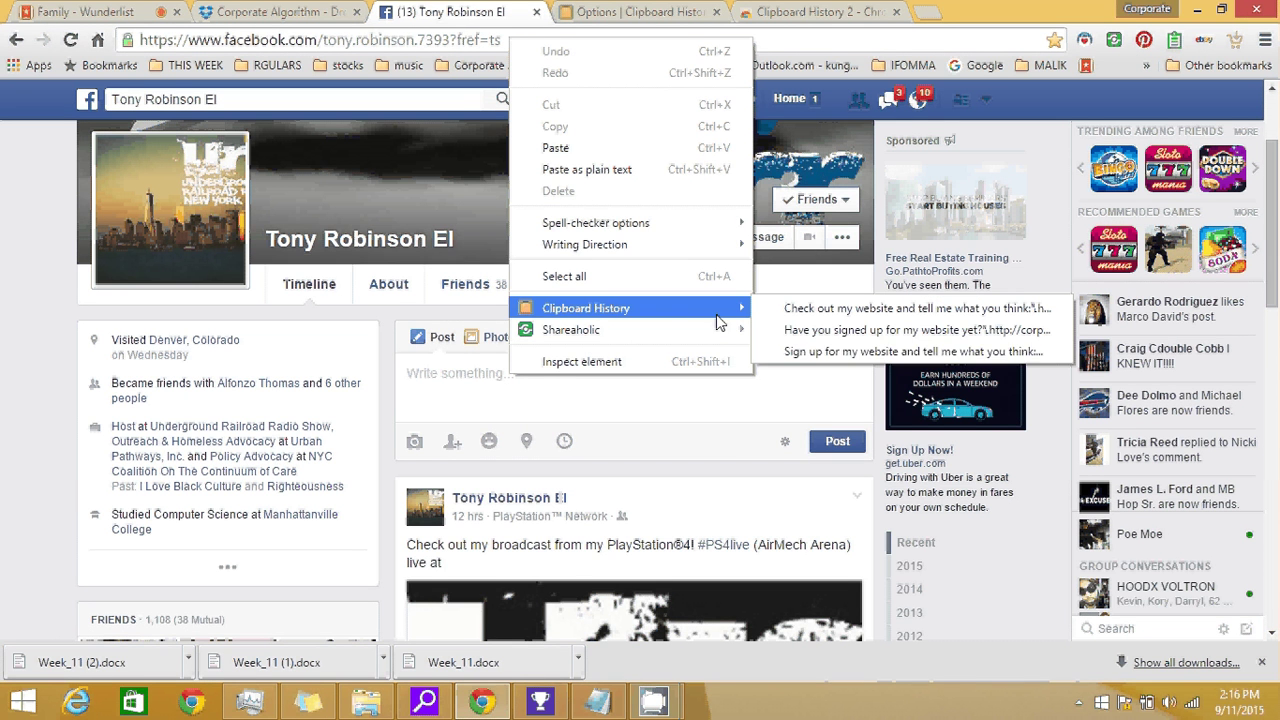
left_click(798, 352)
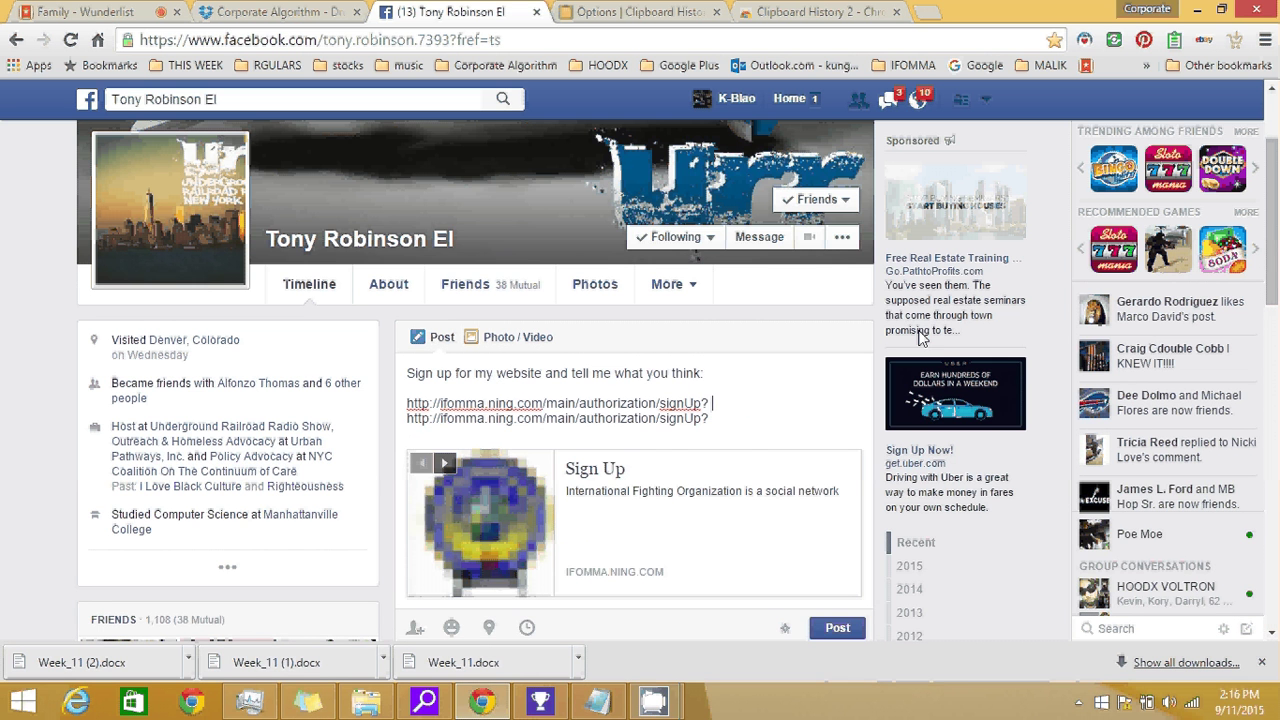
left_click_drag(1278, 258, 1278, 270)
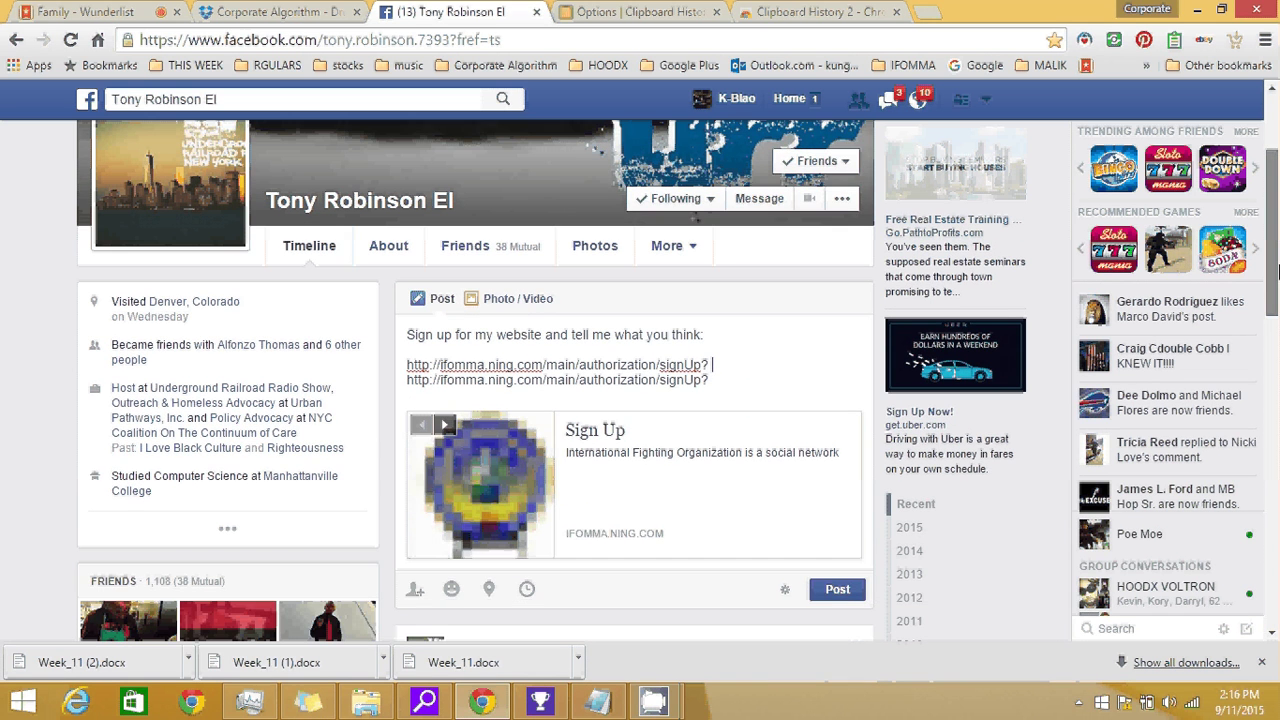
left_click(726, 367)
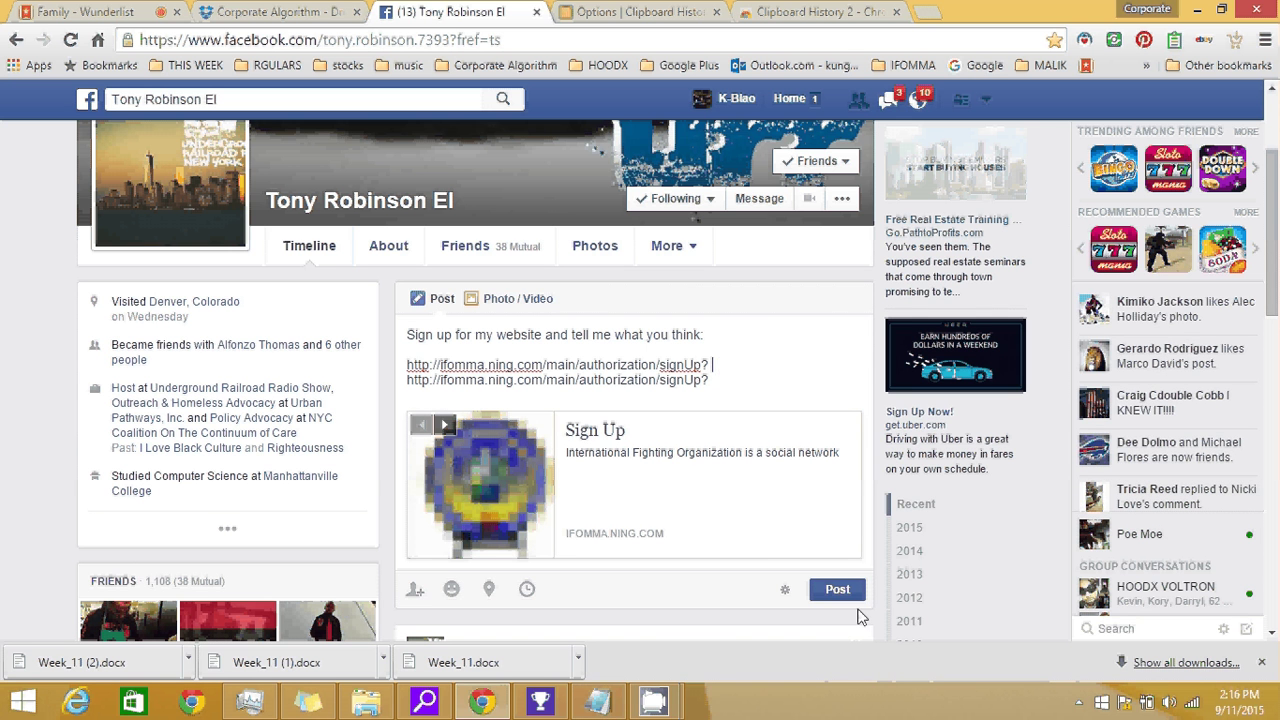
left_click_drag(723, 361, 398, 370)
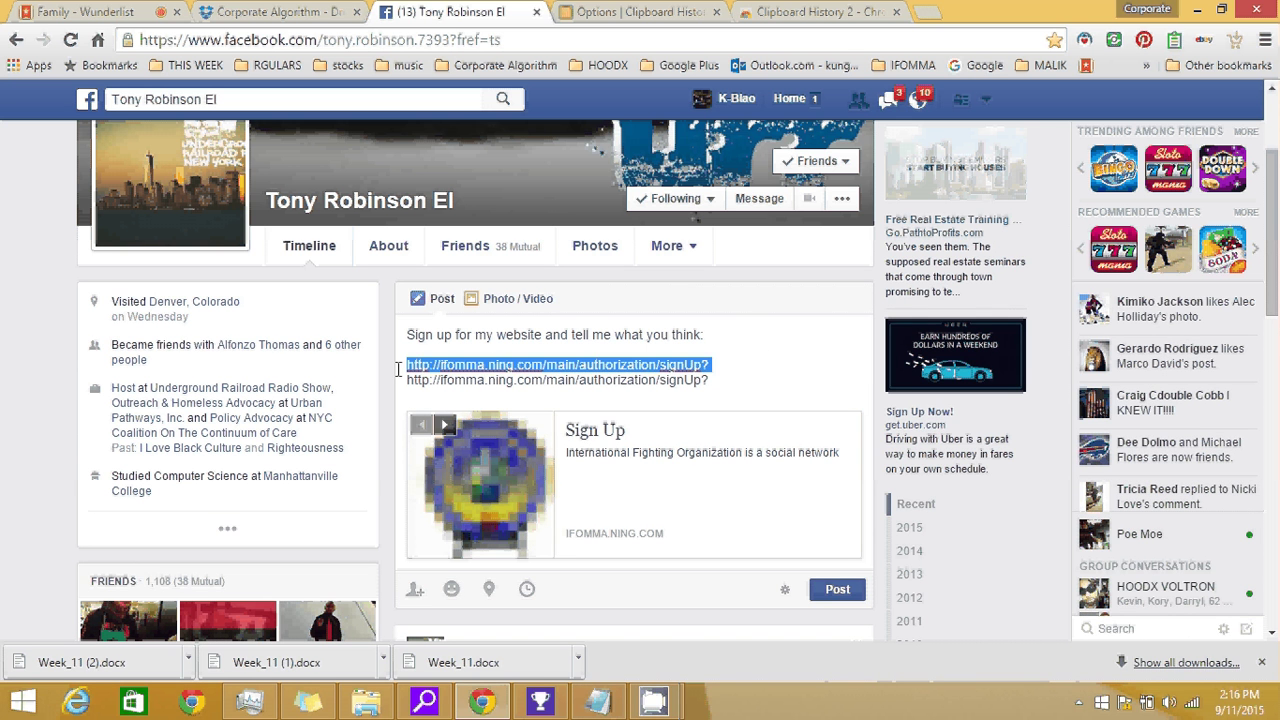
key("BackSpace")
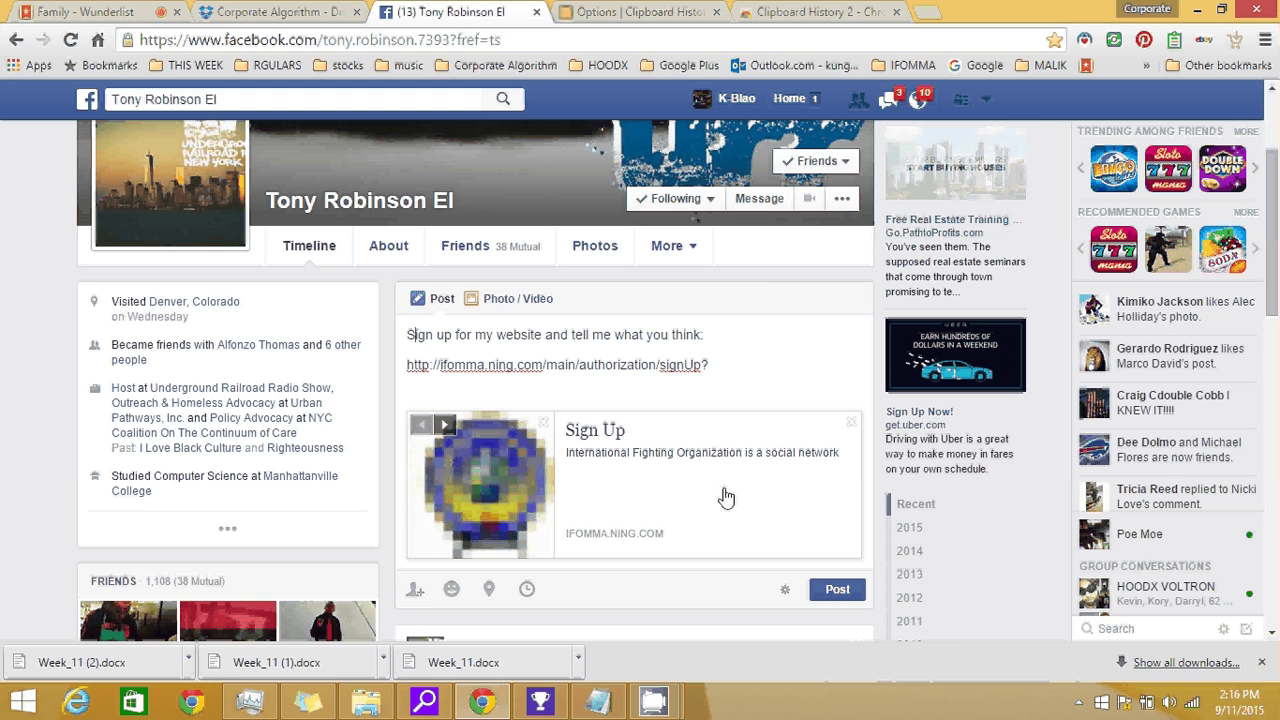
left_click(834, 590)
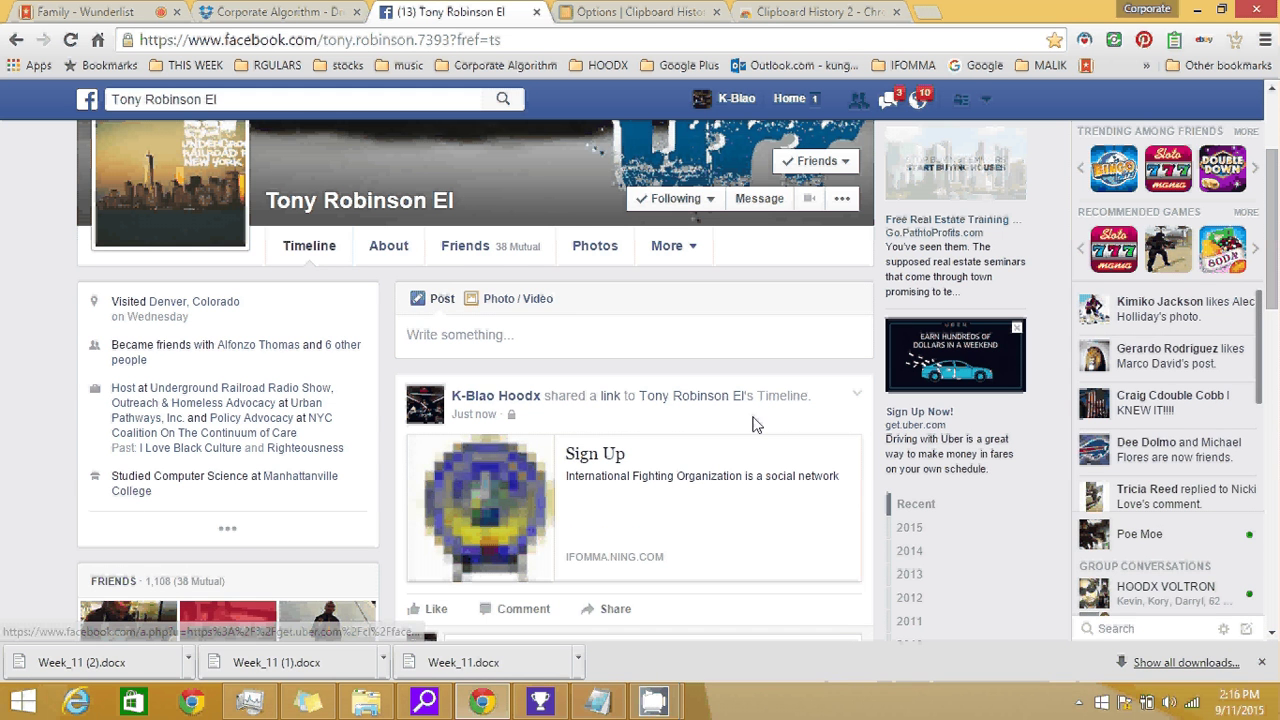
Open another friend's profile from the RGULARS bookmark folder
left_click(283, 70)
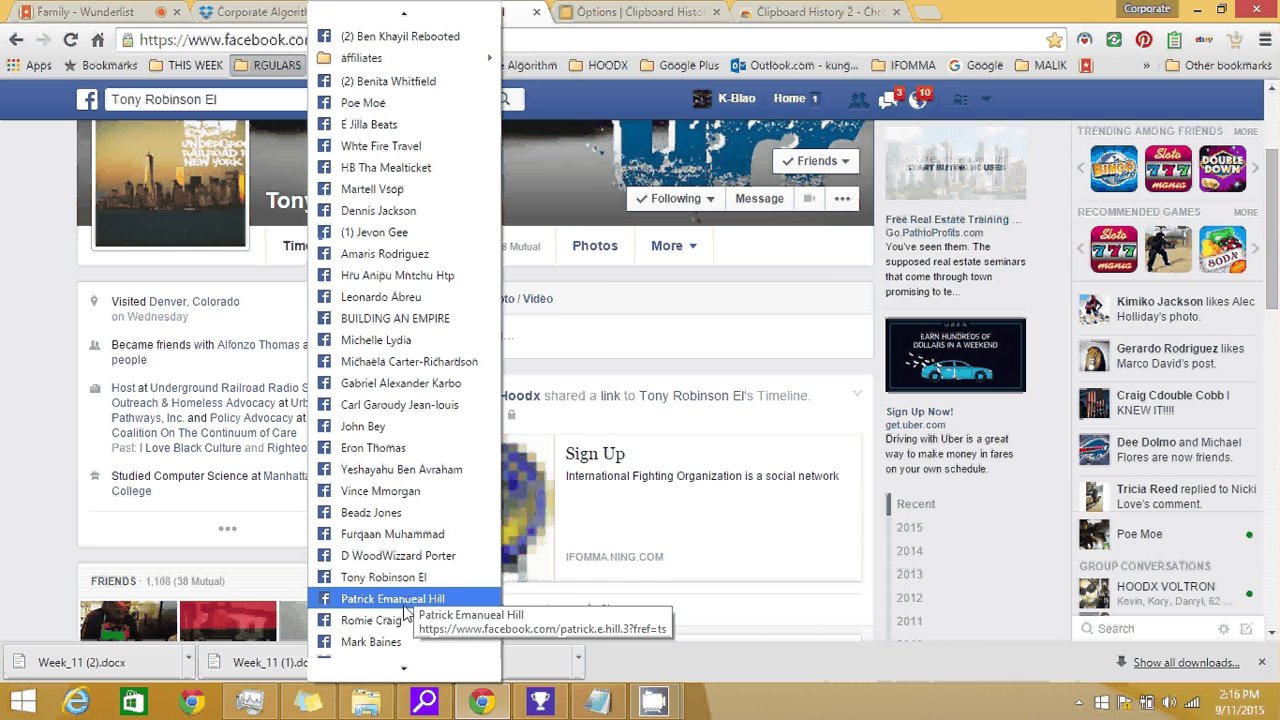
scroll(388, 628, "down", 3)
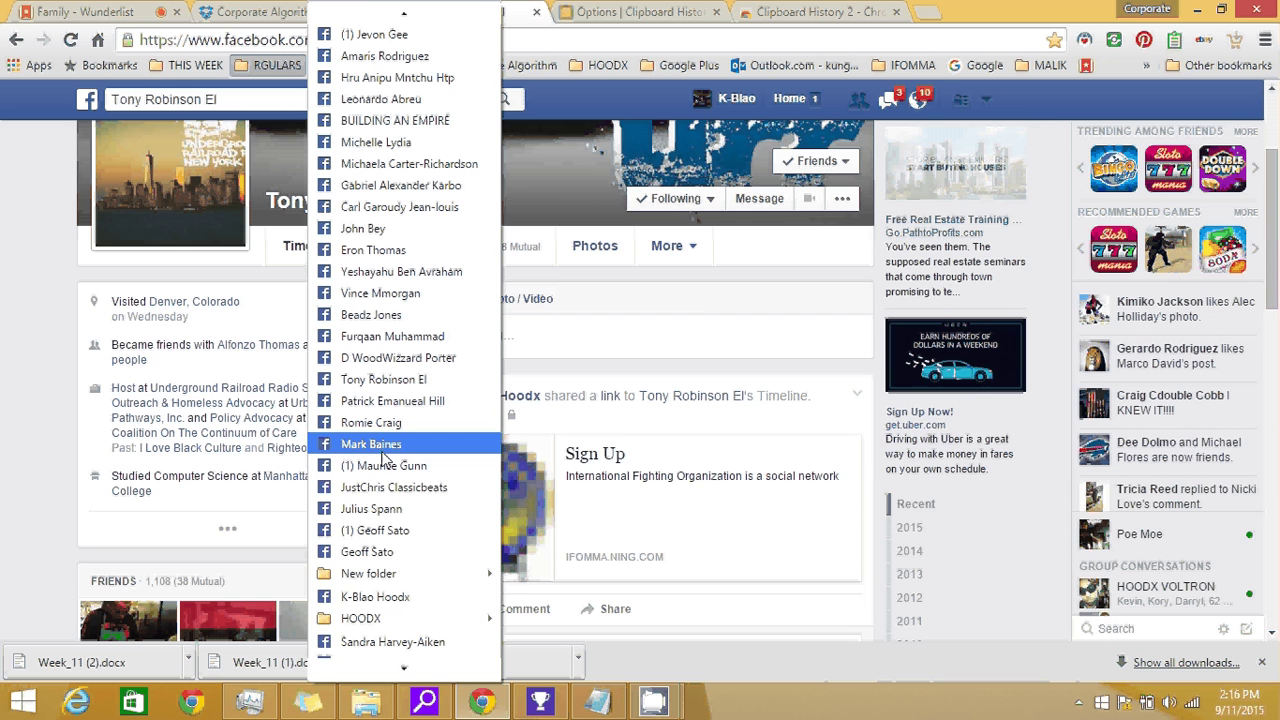
left_click(383, 446)
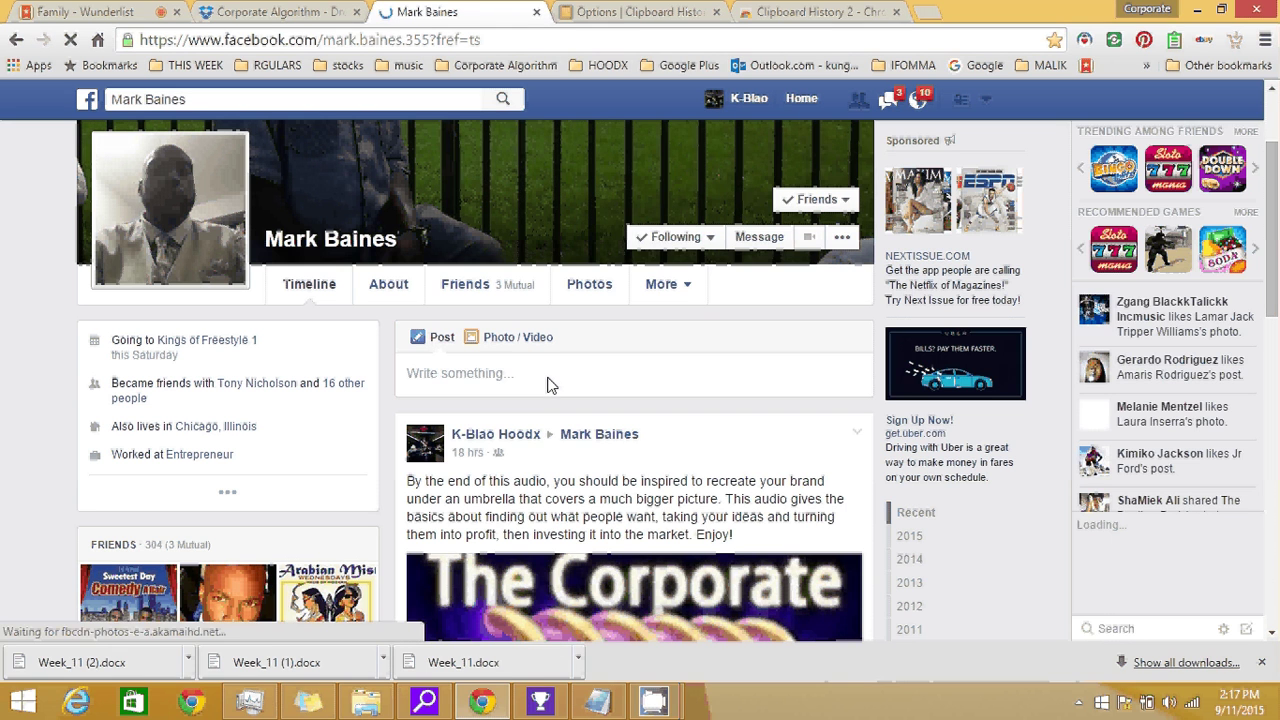
Paste the 'Have you signed up' clip with the corporatealgorithm.ning.com link and post it
right_click(548, 380)
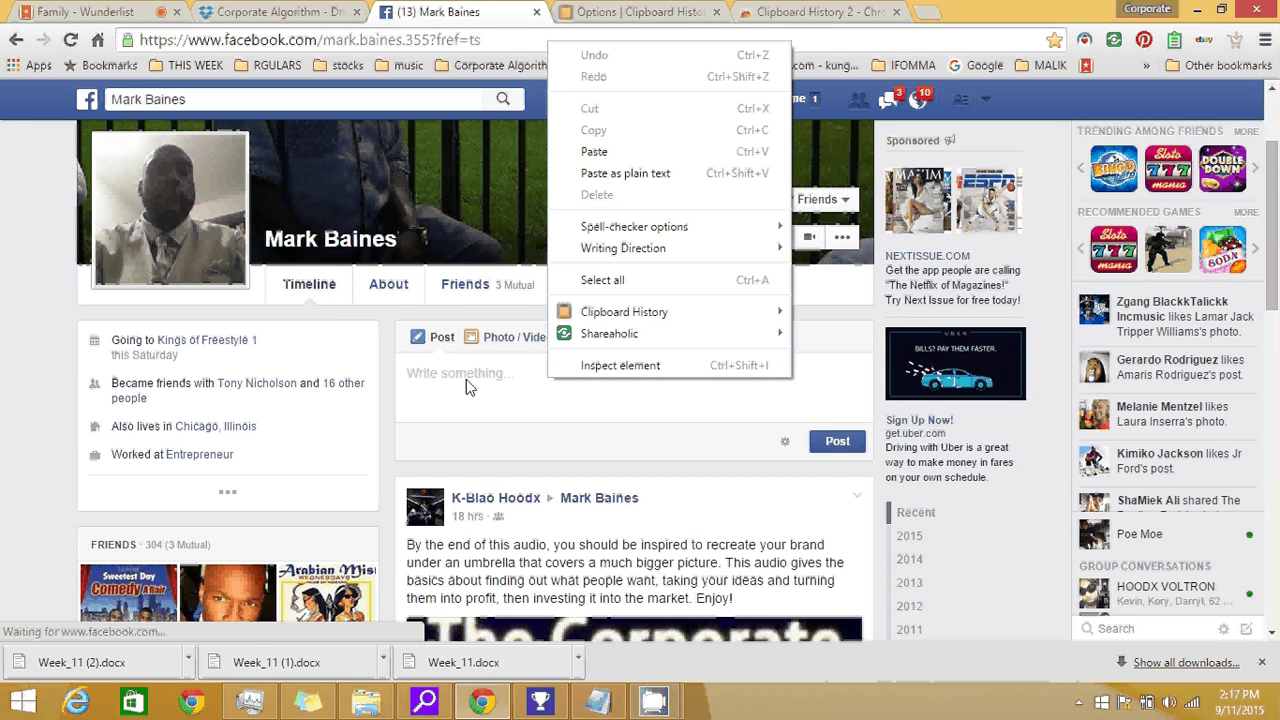
mouse_move(680, 312)
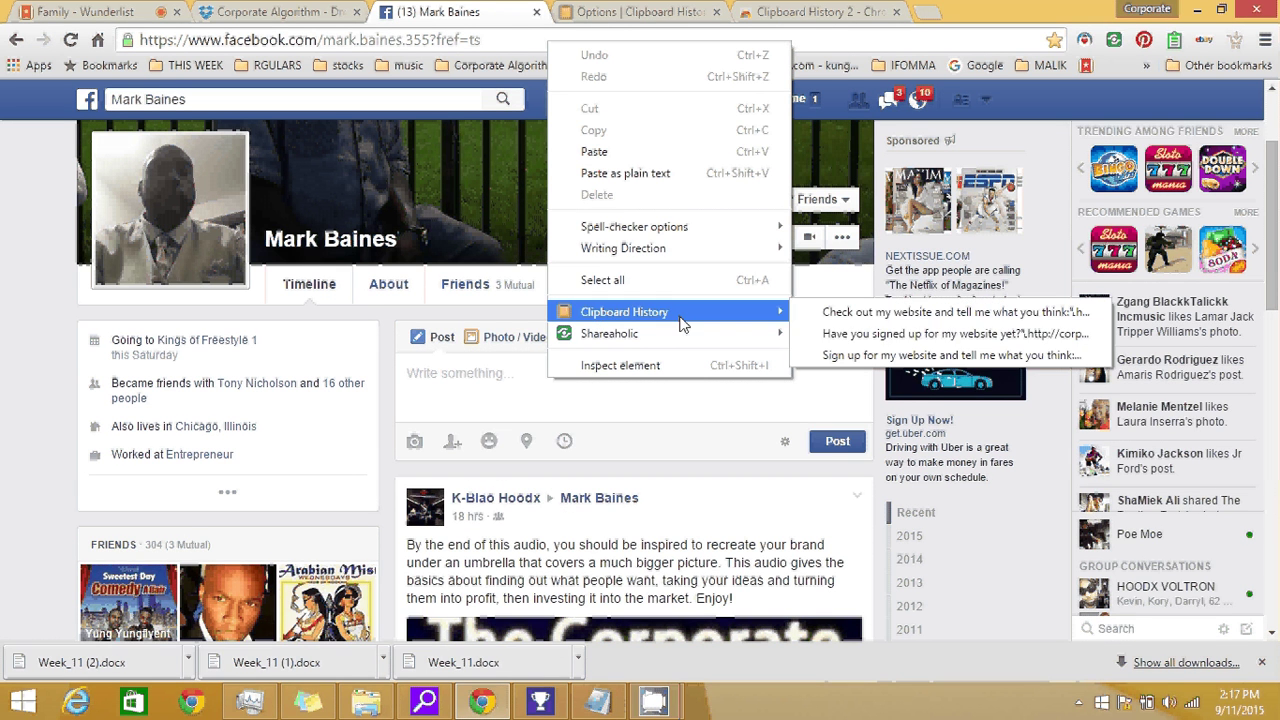
left_click(852, 334)
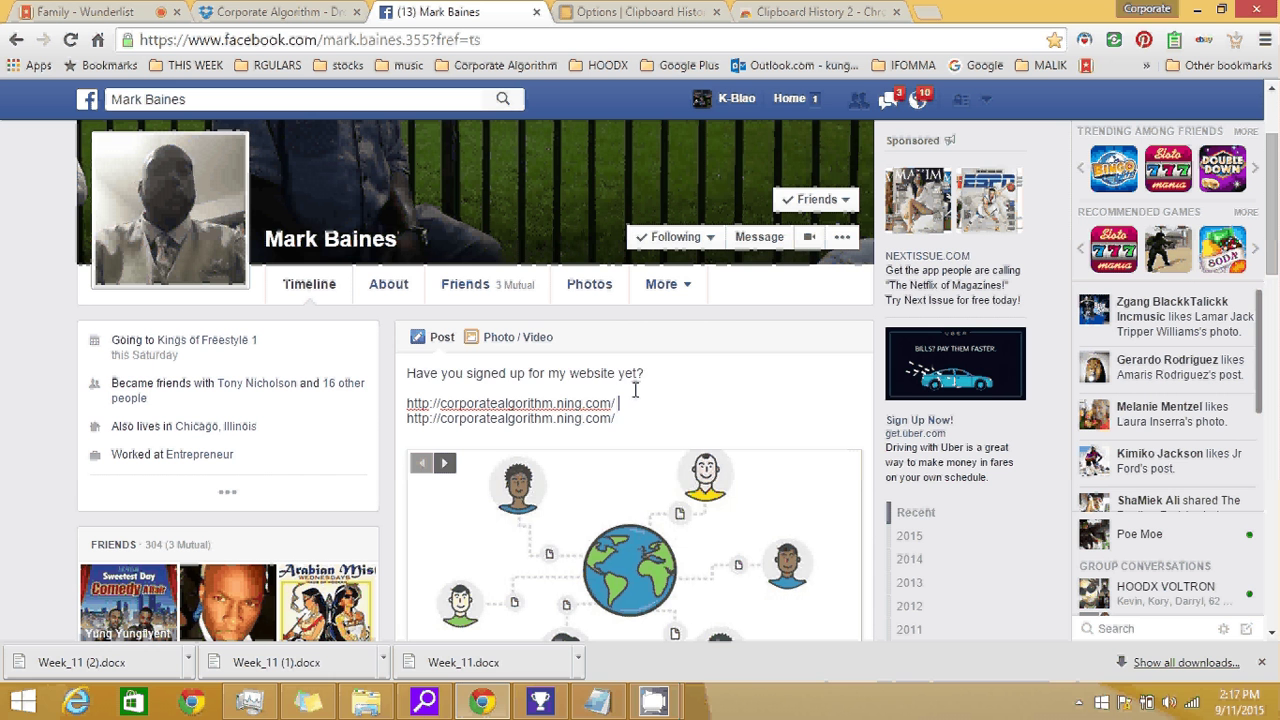
left_click_drag(634, 389, 403, 403)
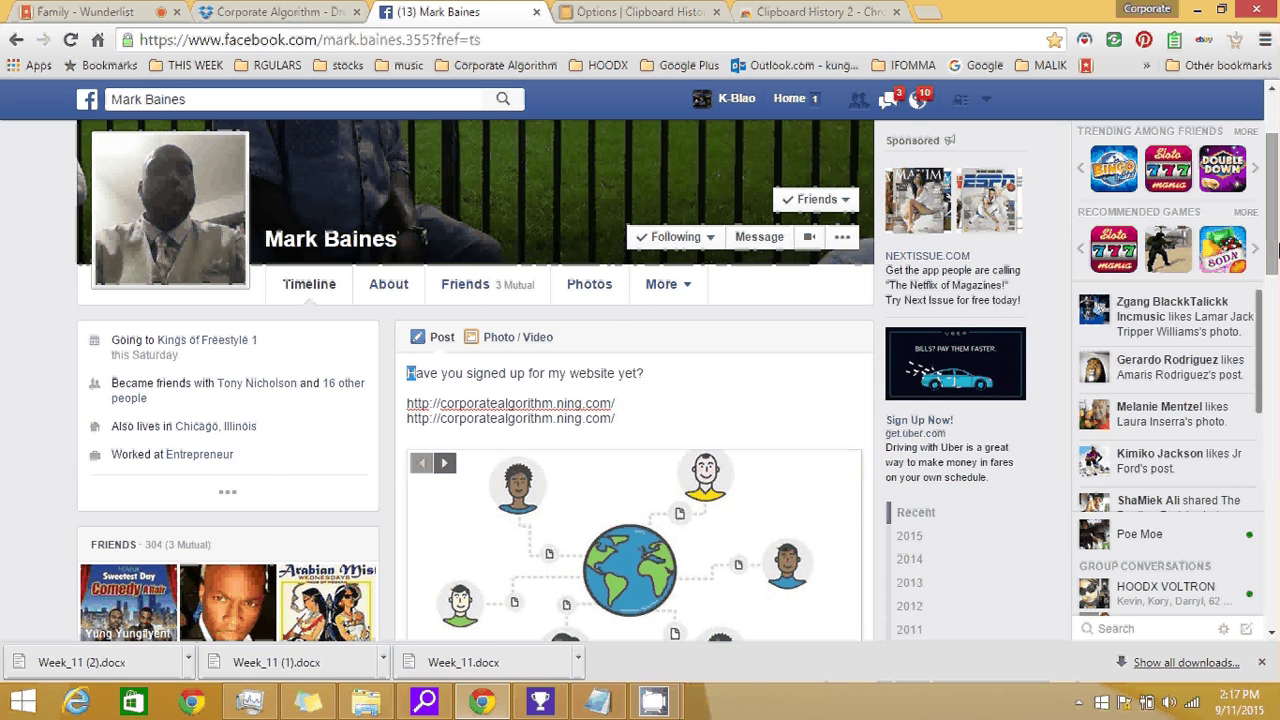
scroll(1277, 248, "down", 3)
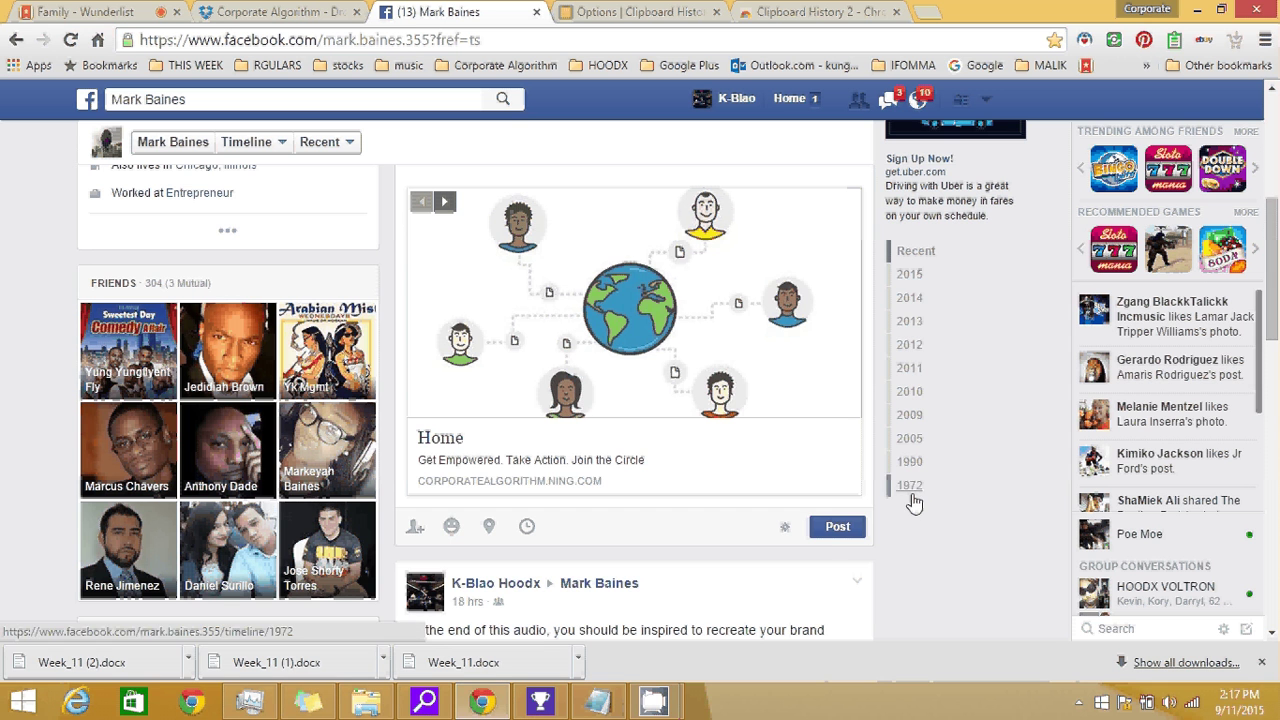
left_click(827, 533)
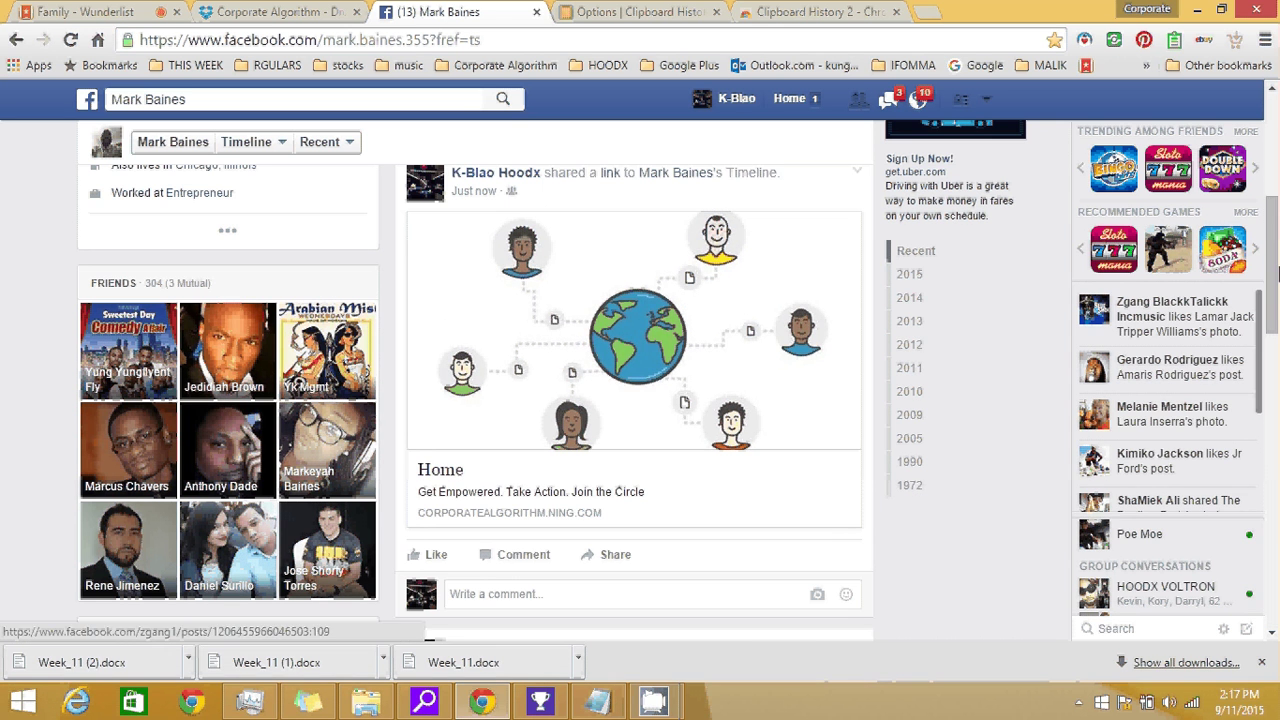
scroll(1278, 247, "up", 1)
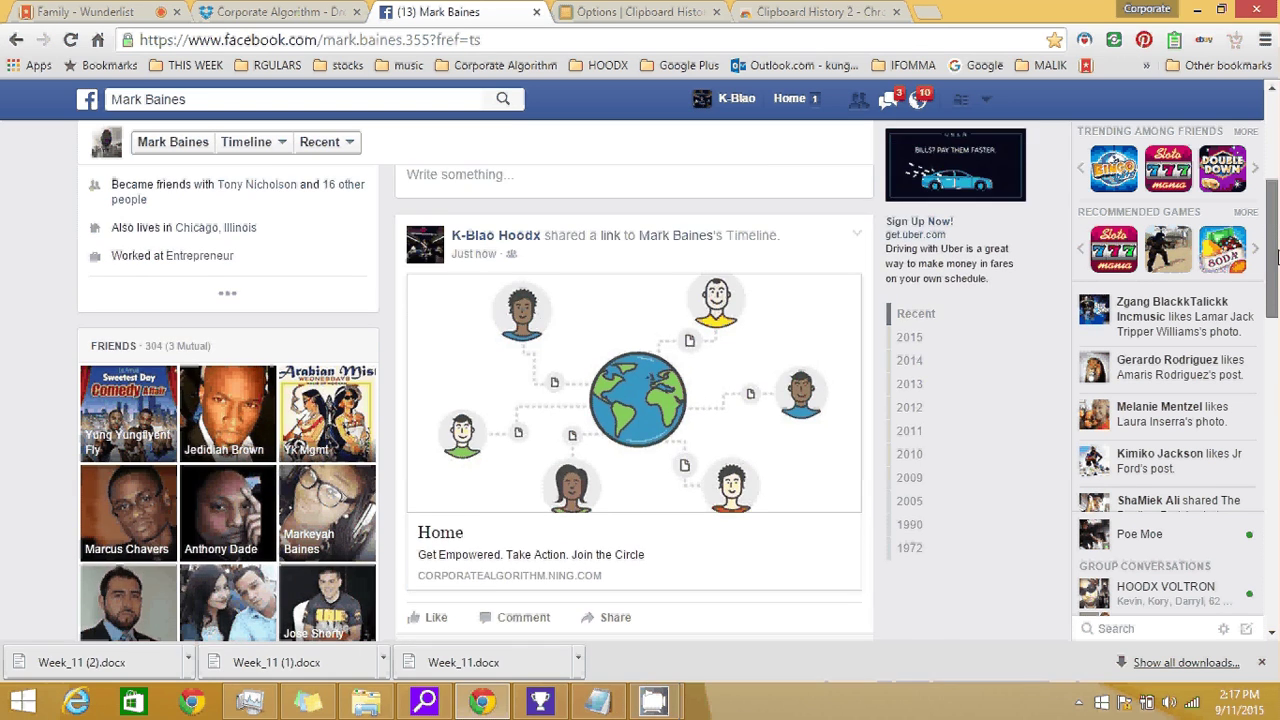
scroll(1277, 257, "down", 2)
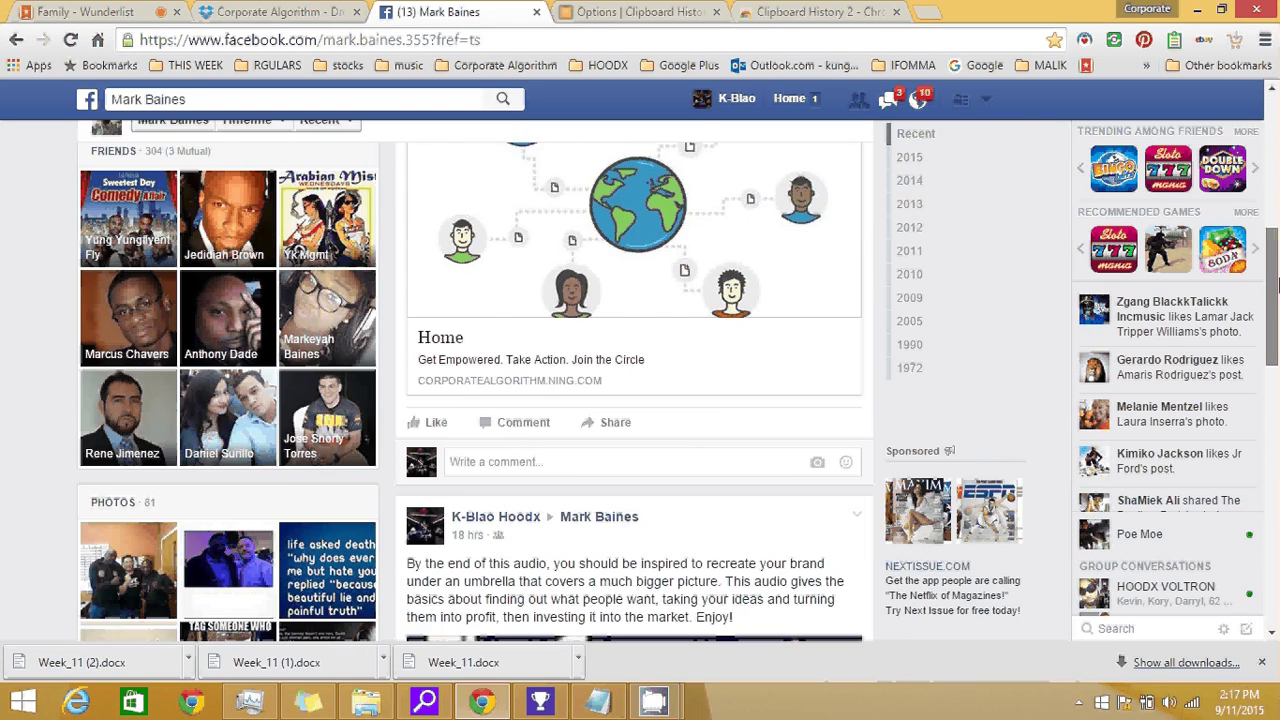
left_click_drag(1278, 285, 1275, 198)
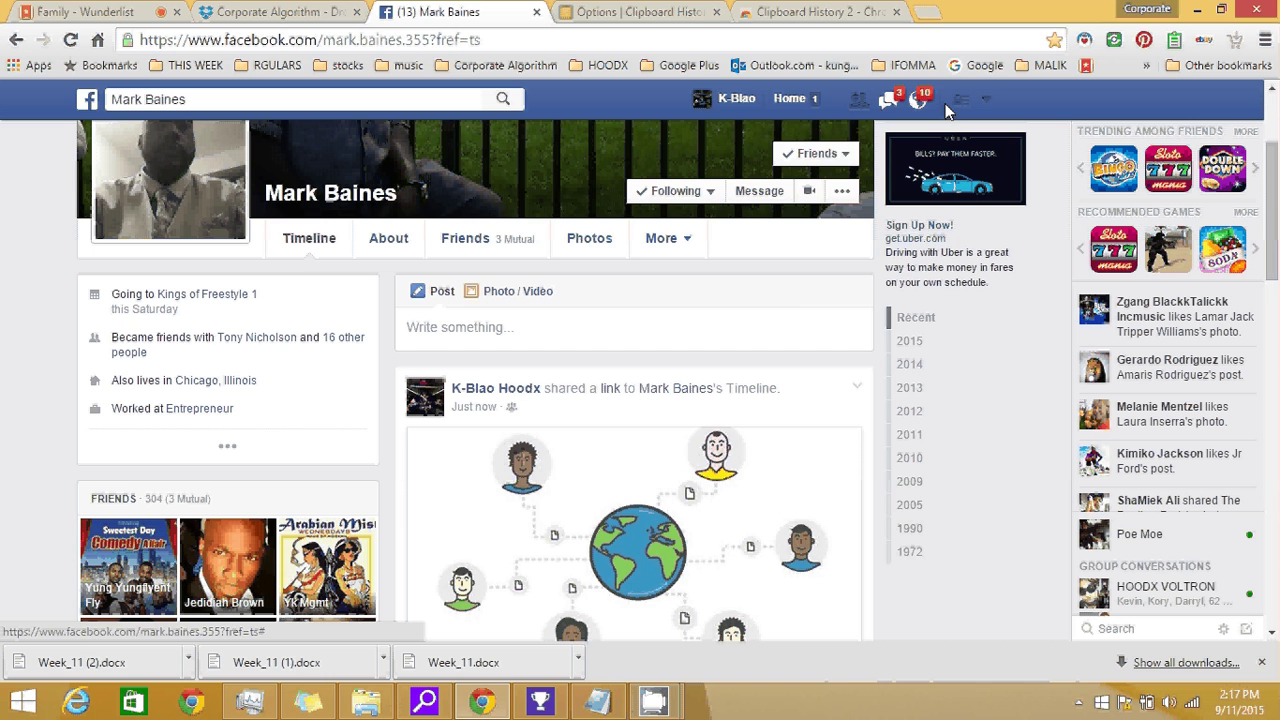
Open a third friend's profile from the bookmarks
left_click(500, 65)
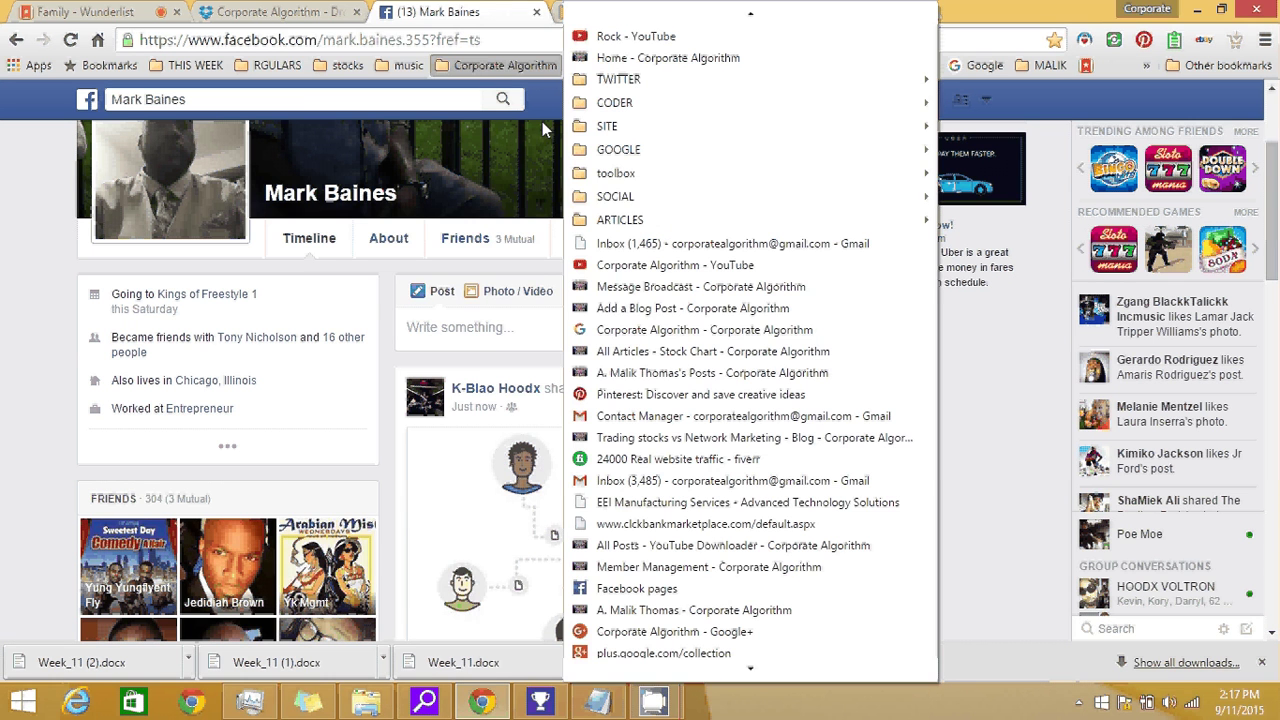
mouse_move(268, 65)
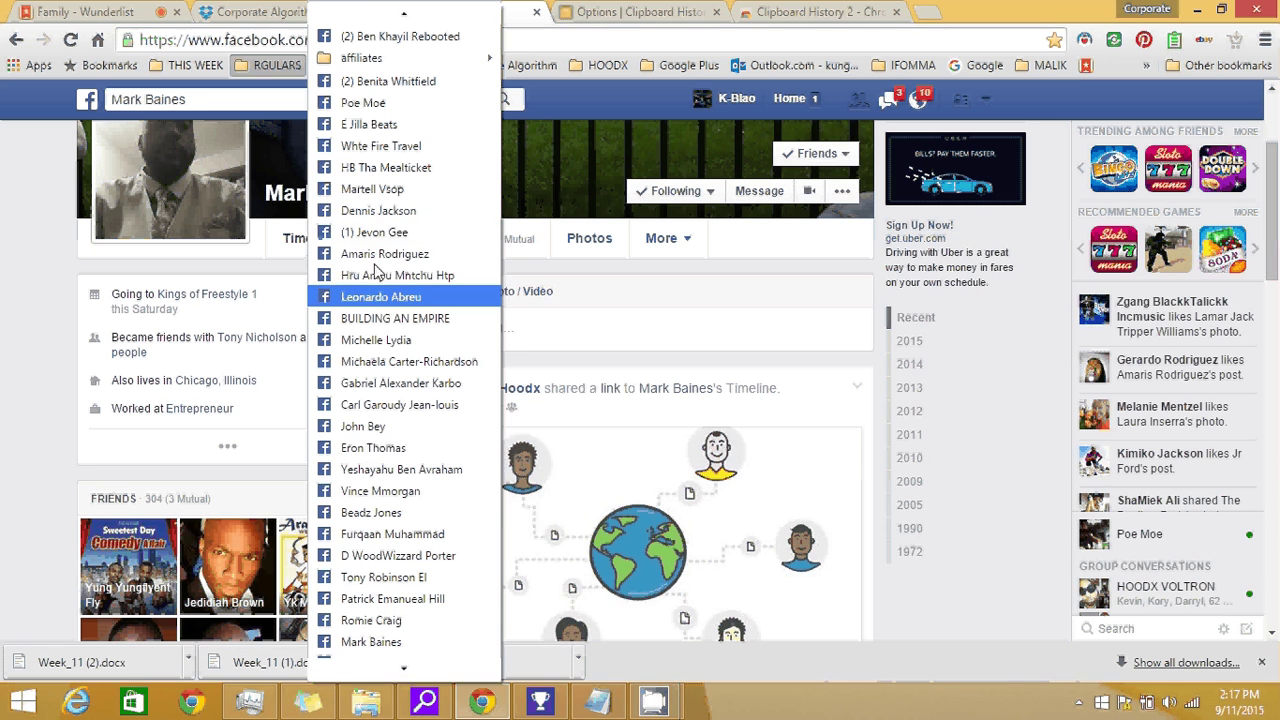
left_click(365, 191)
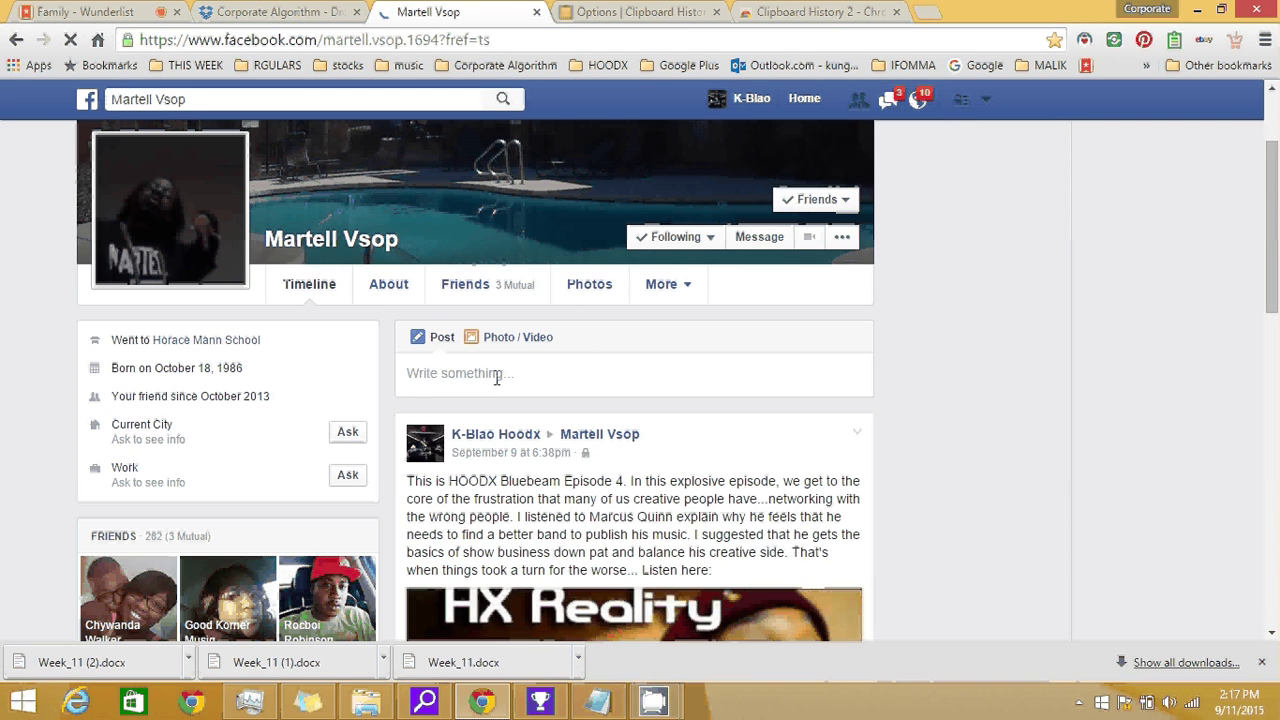
Paste the 'Check out my website' clip with the hood-x link and post it
left_click(497, 377)
right_click(497, 377)
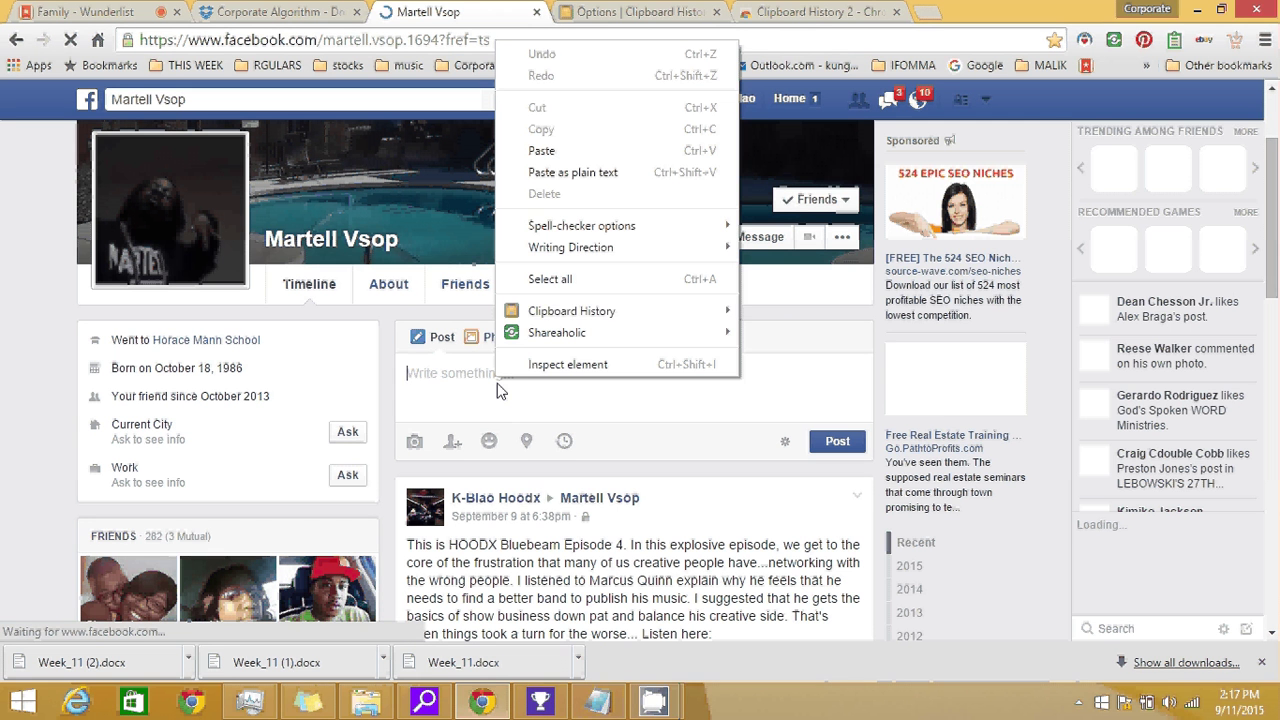
mouse_move(643, 308)
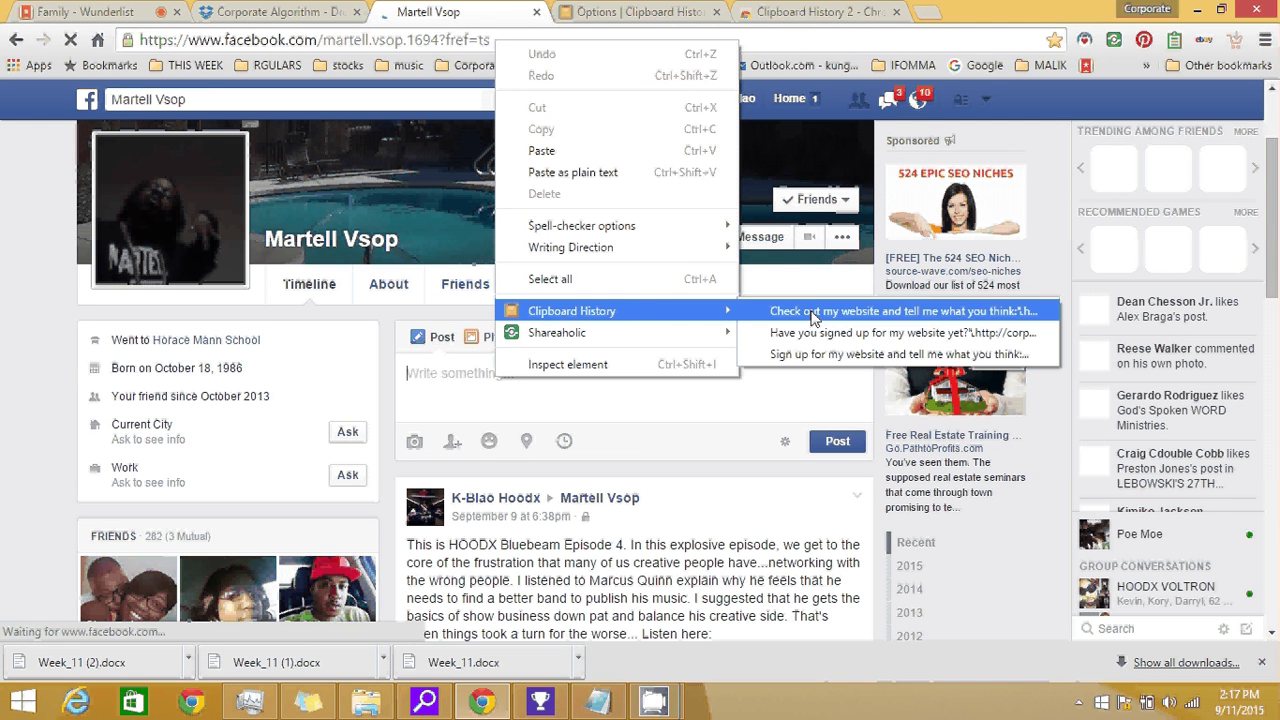
left_click(812, 311)
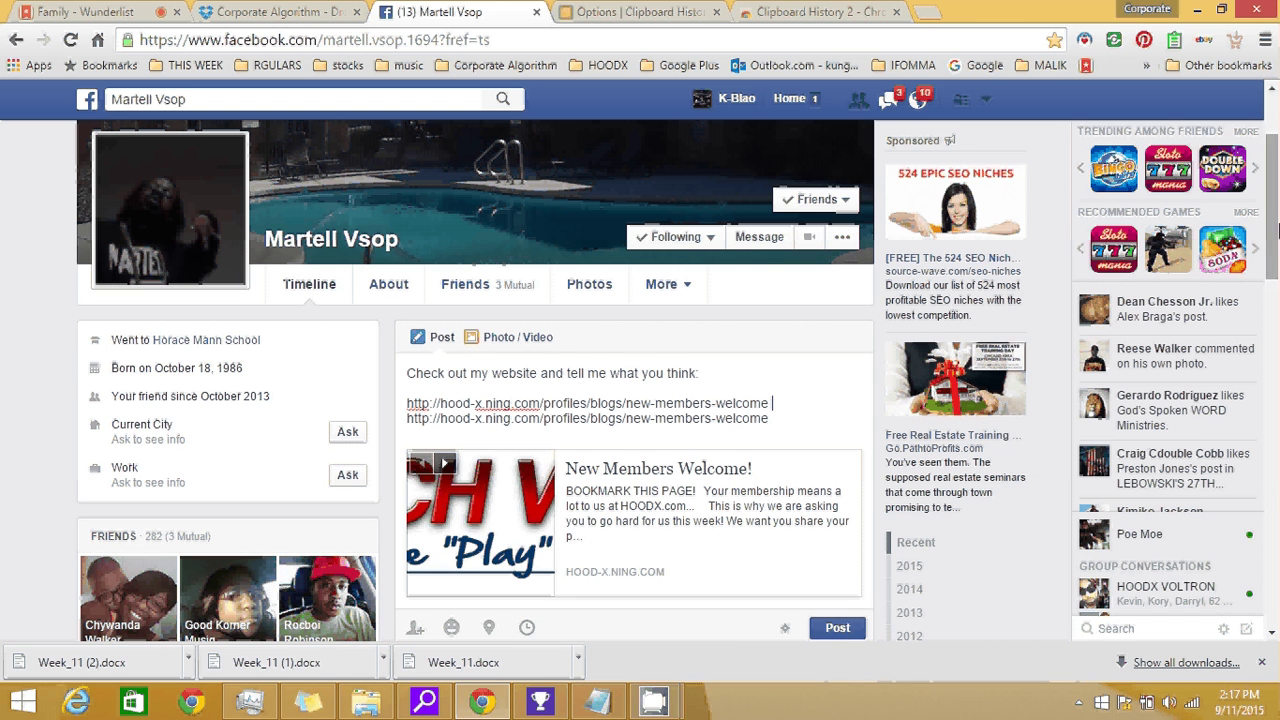
scroll(1276, 228, "down", 2)
left_click(836, 479)
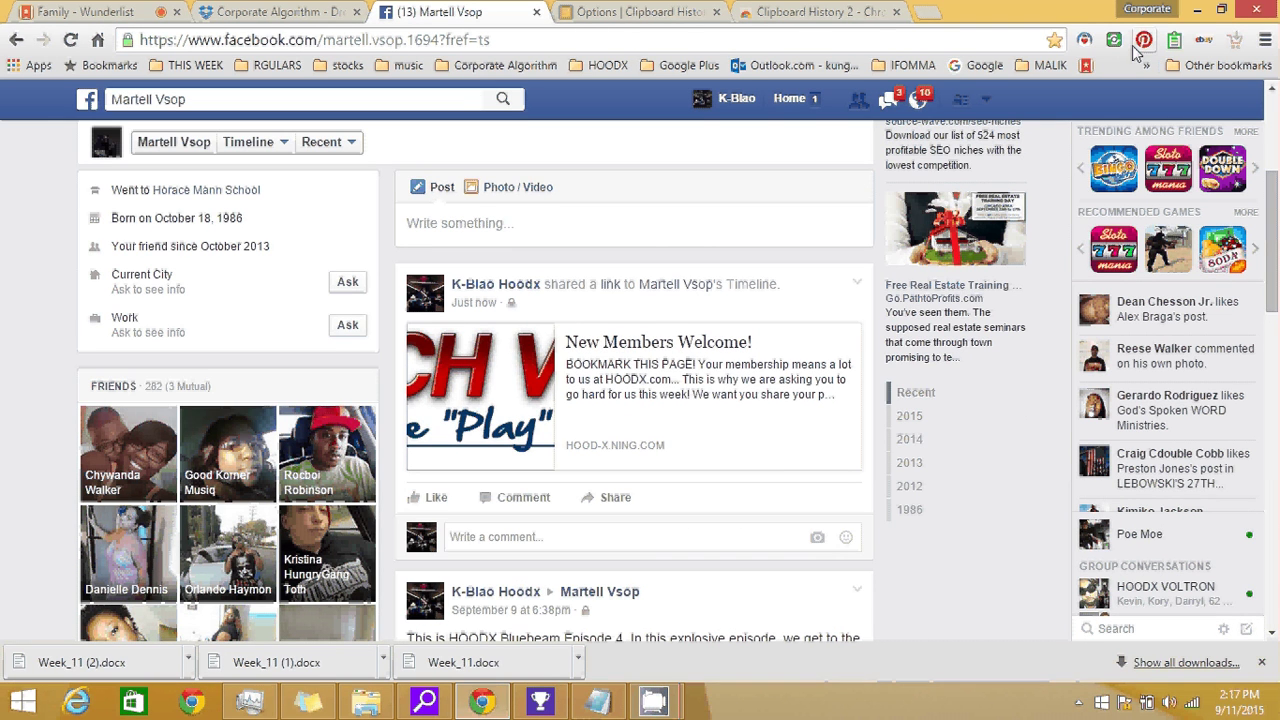
Select the contact e-mail address block in the CORP ALGORITHM PRESENTATION notes, then return to Facebook
left_click(1173, 44)
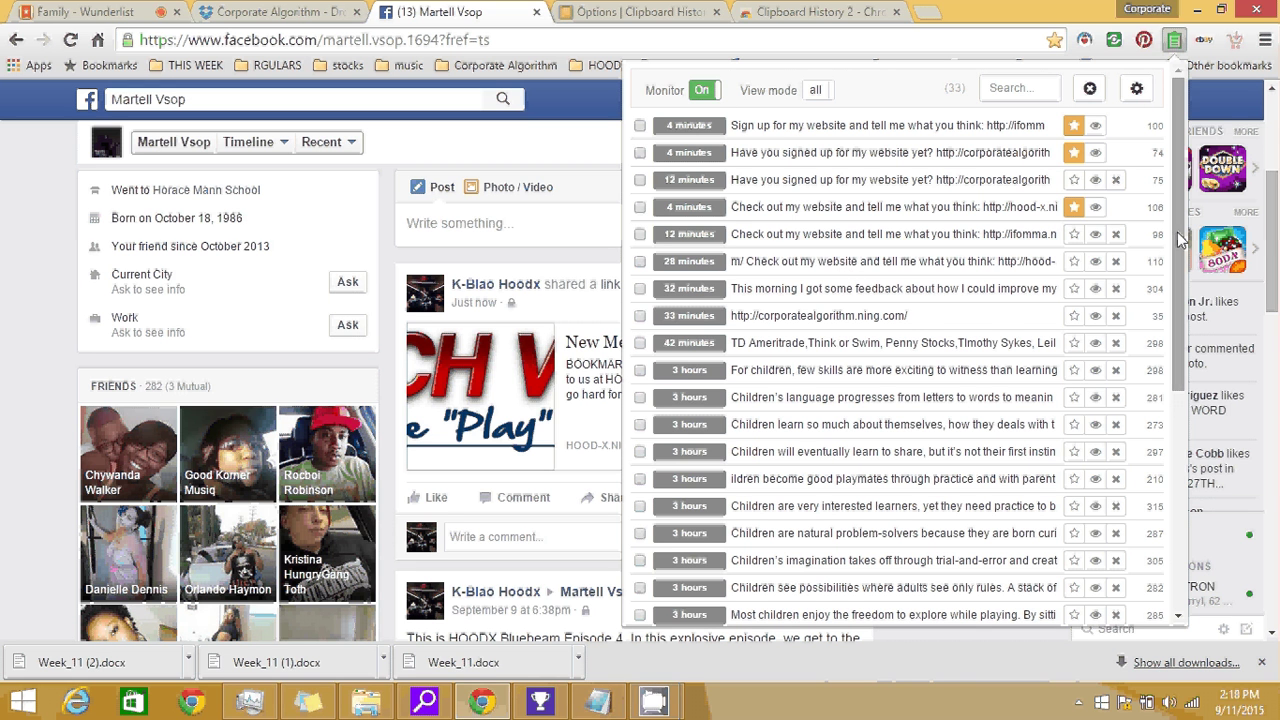
left_click(612, 703)
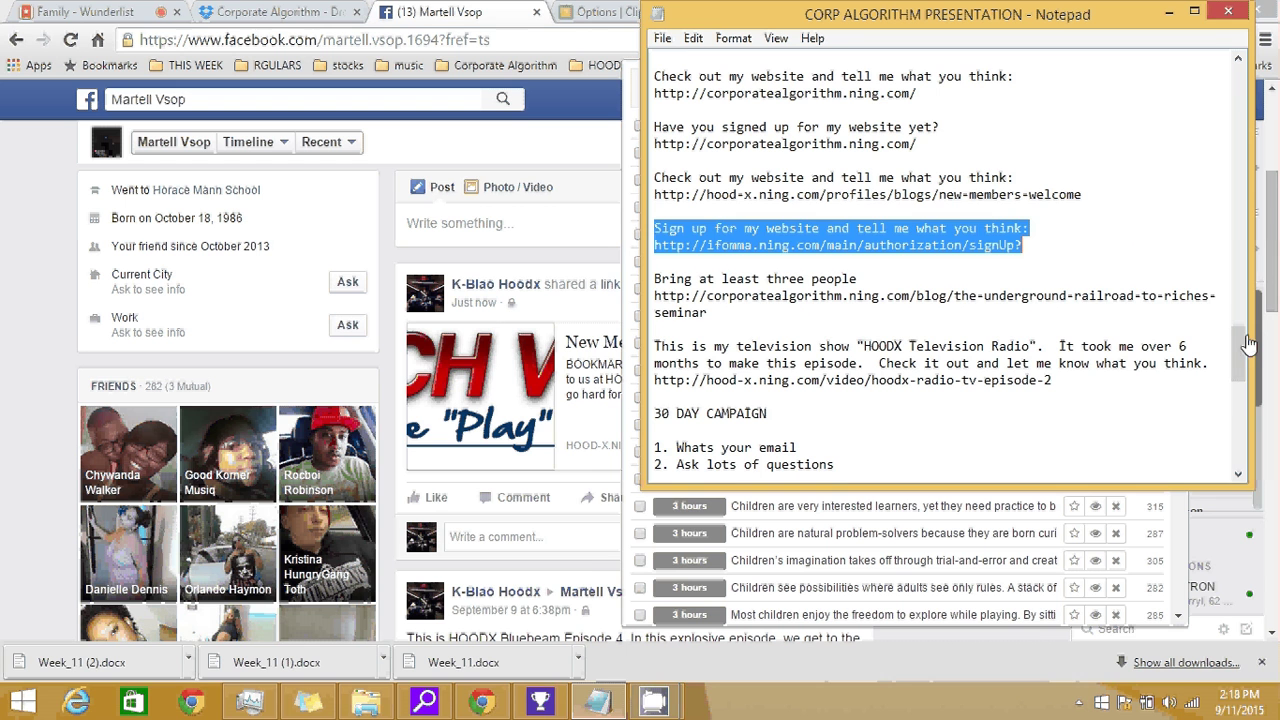
left_click_drag(1245, 346, 1234, 206)
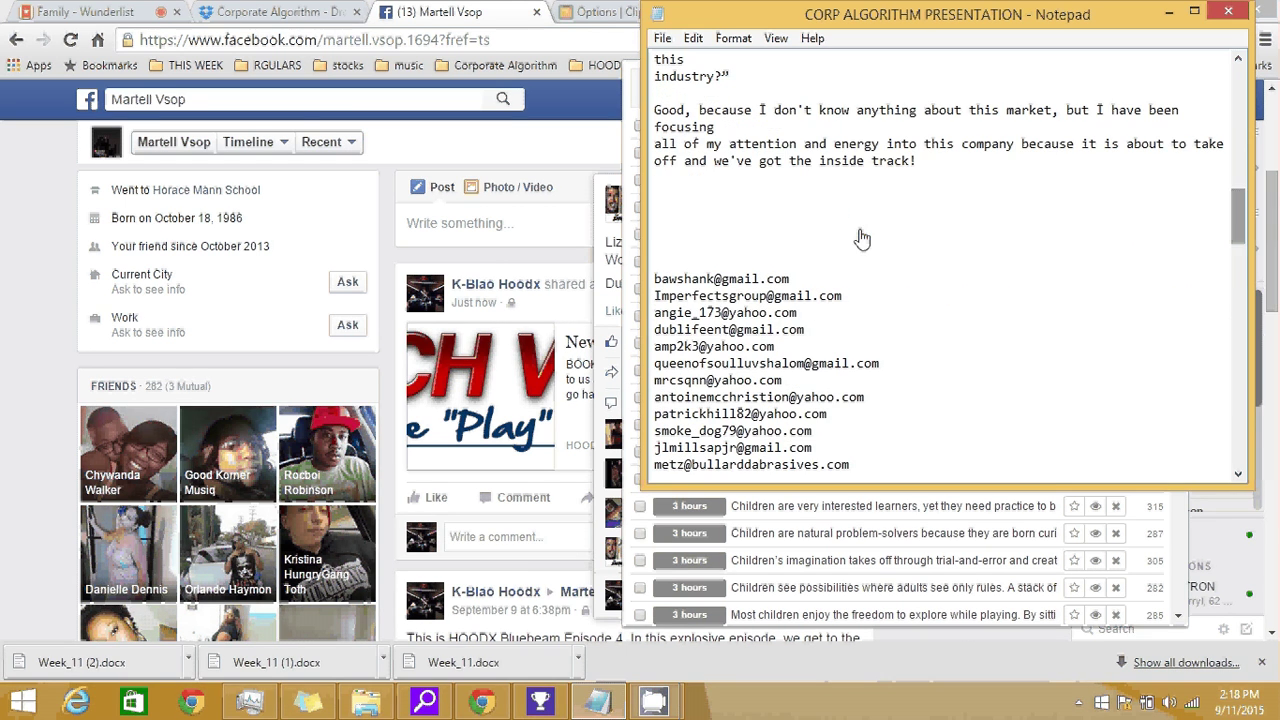
left_click_drag(656, 281, 660, 122)
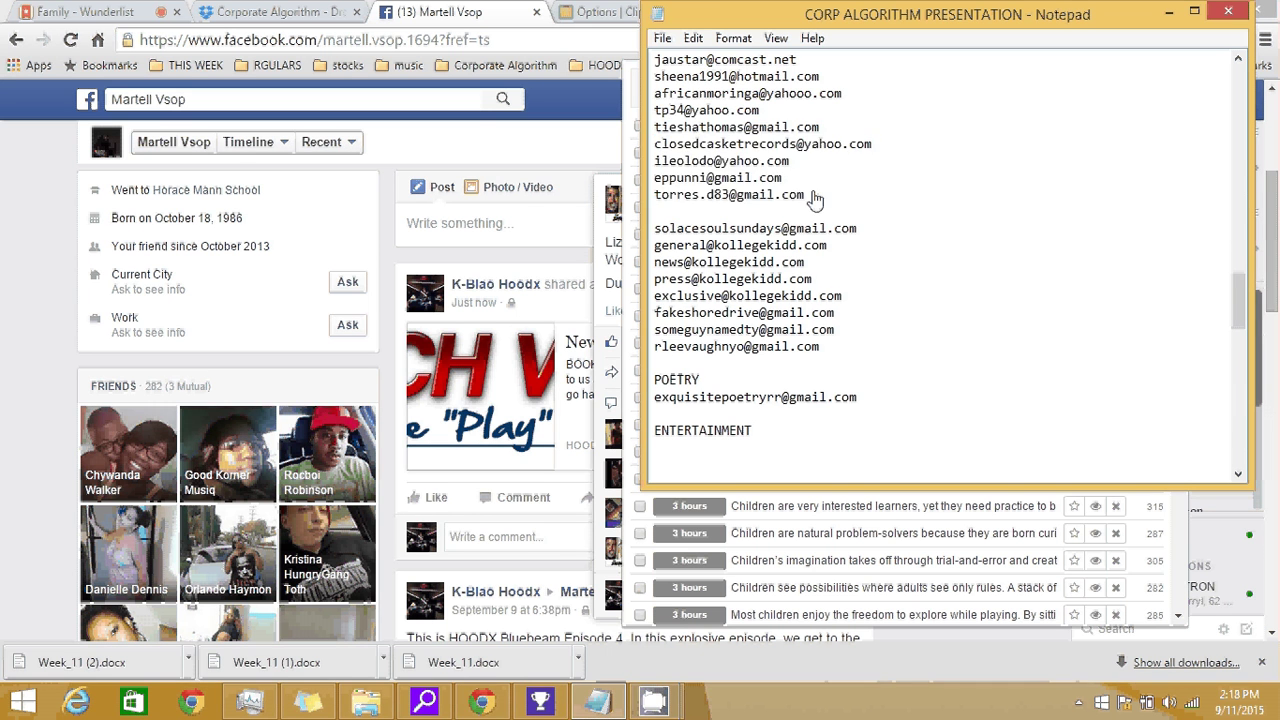
left_click_drag(814, 200, 645, 138)
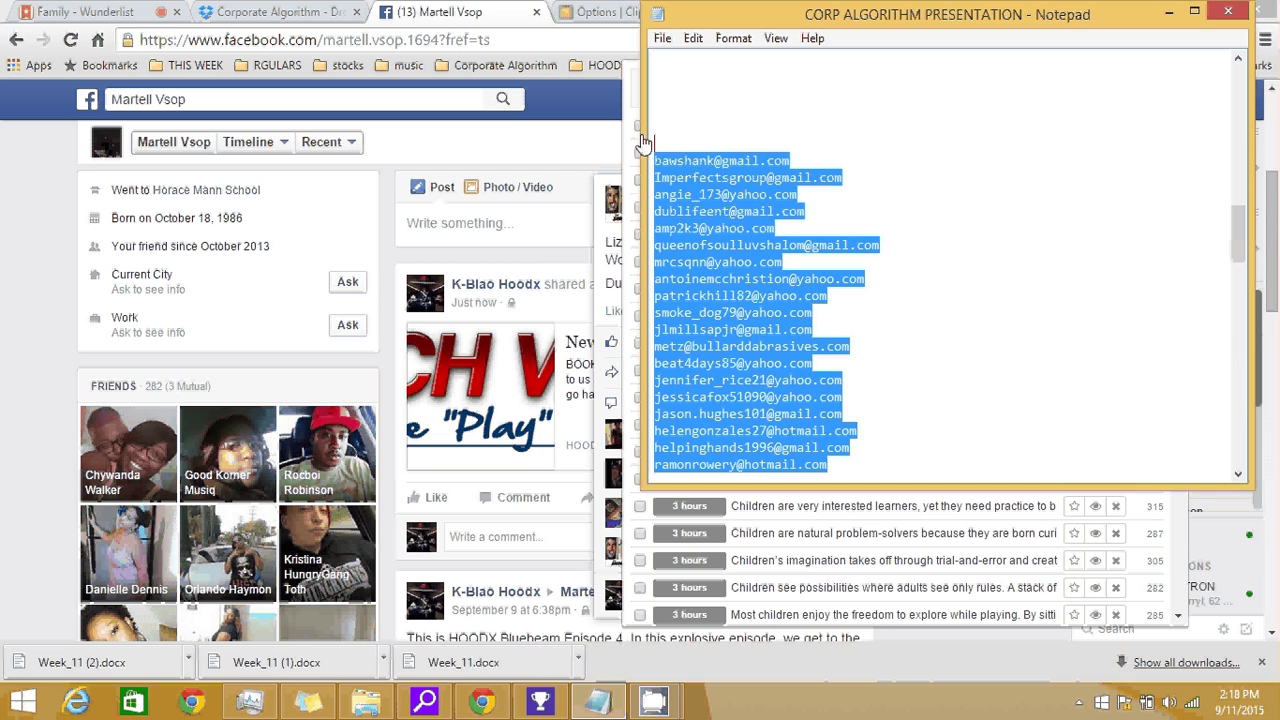
left_click(613, 81)
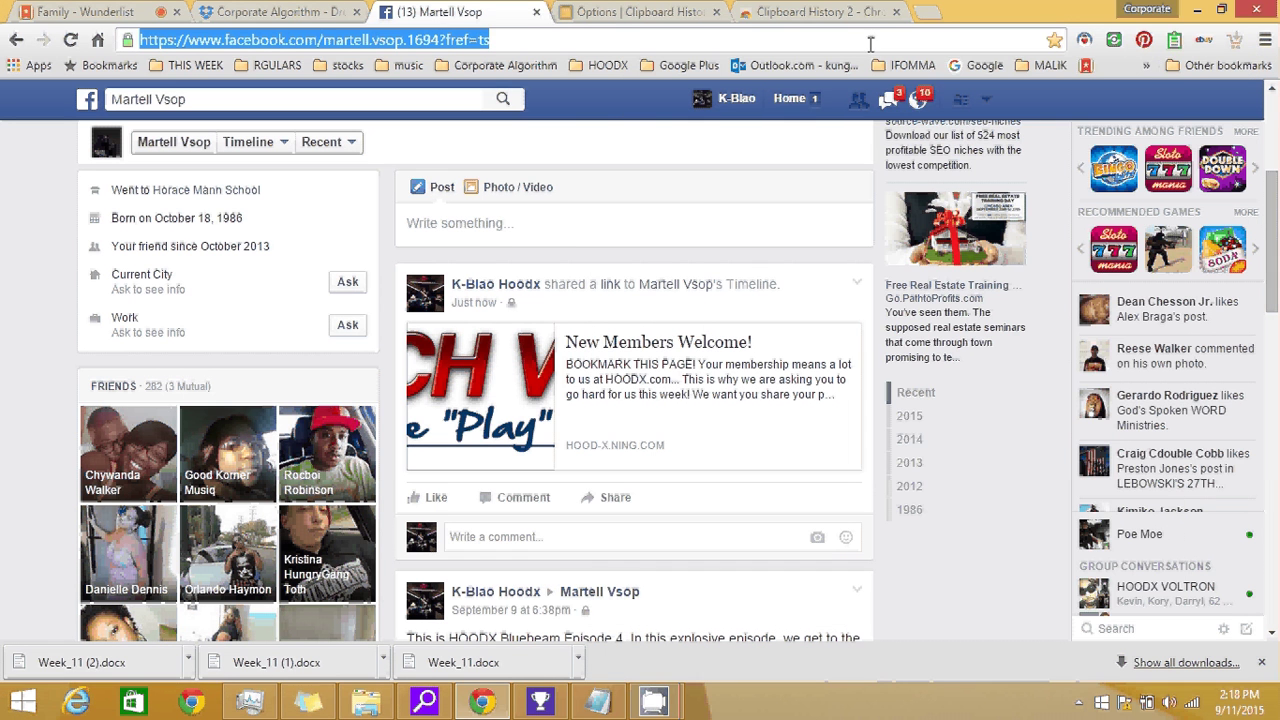
Star the top clip, the copied e-mail list, then switch to the Corporate Algorithm Dropbox tab
left_click(1175, 40)
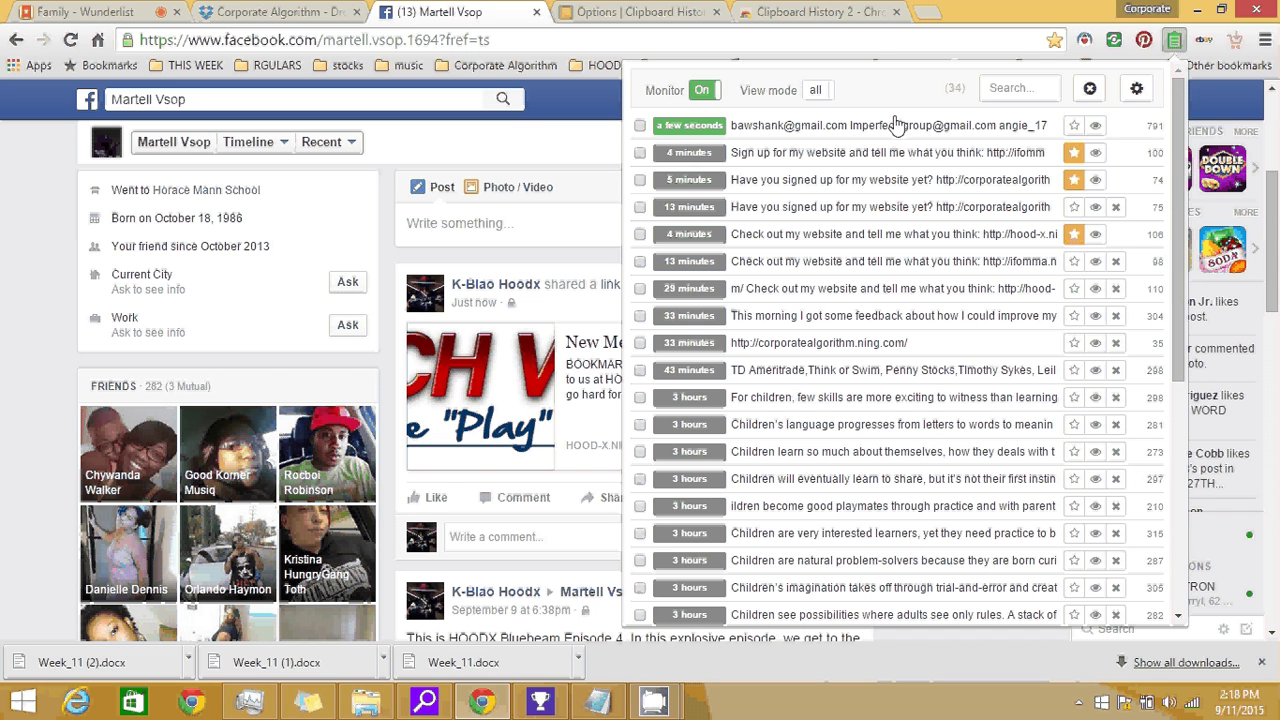
left_click(1073, 125)
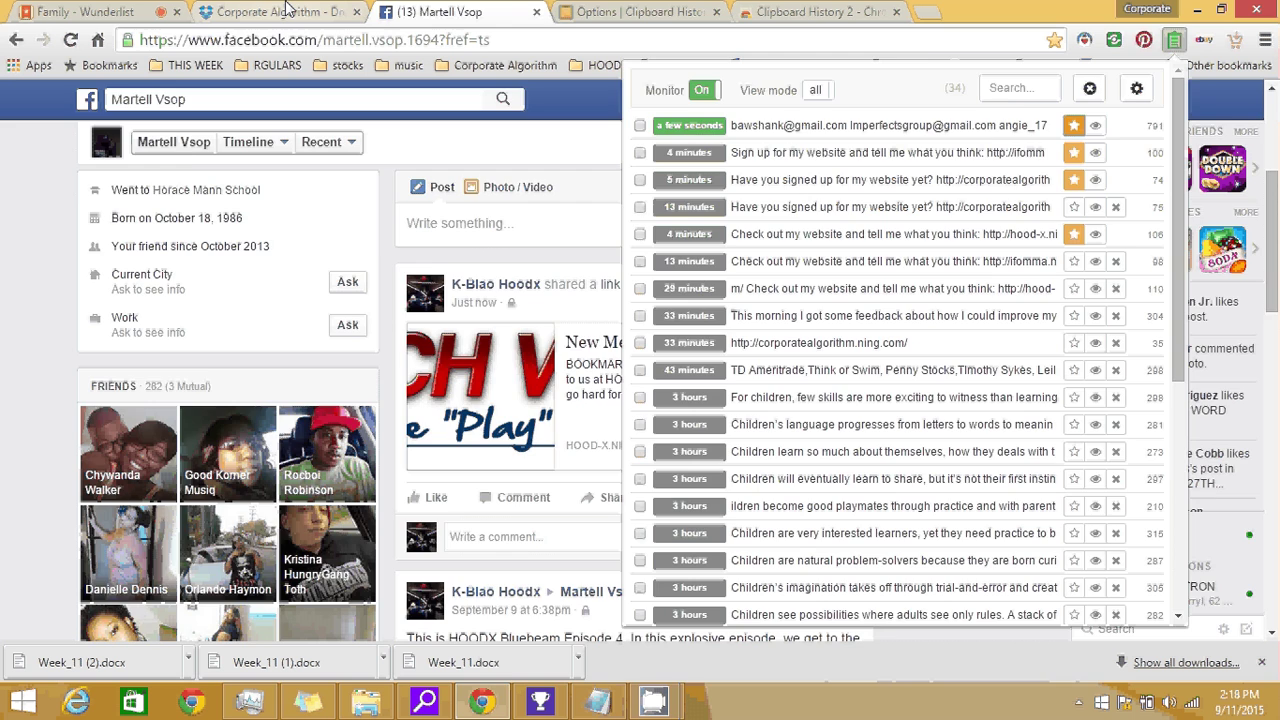
left_click(315, 10)
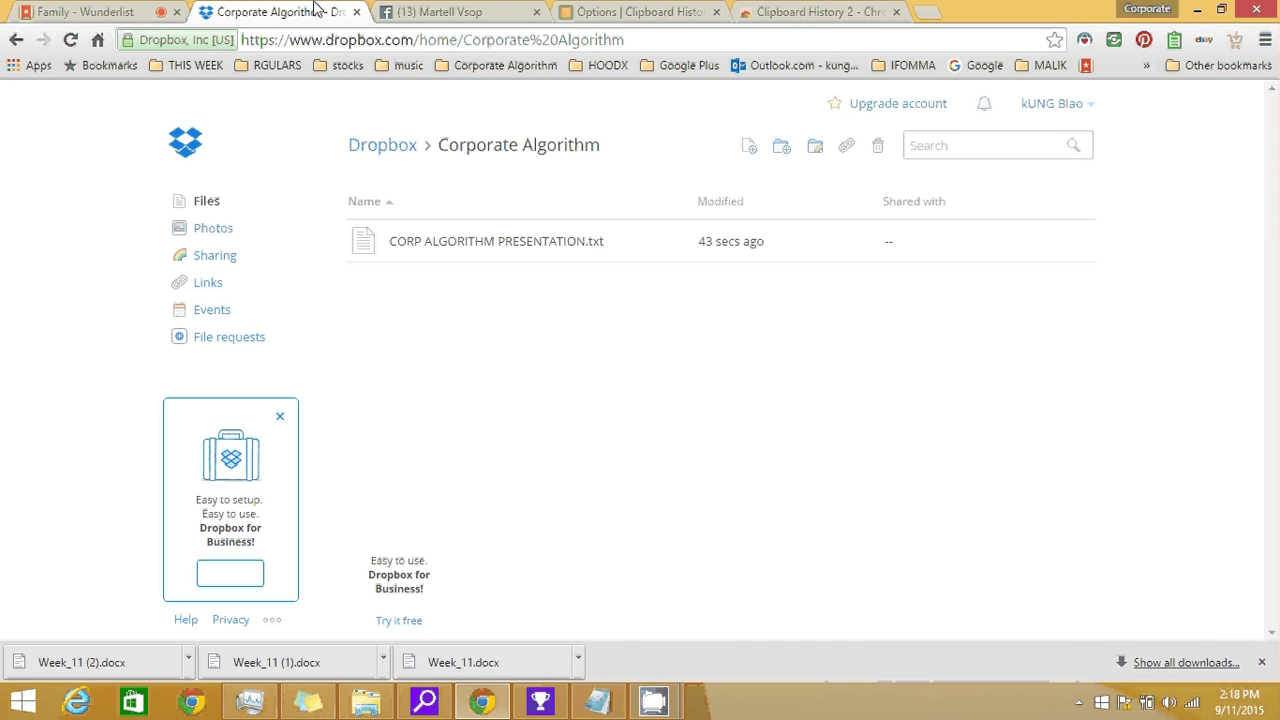
Open Home - Corporate Algorithm from the bookmarks, then open and dismiss the Shareaholic share popup twice
left_click(505, 65)
left_click(630, 57)
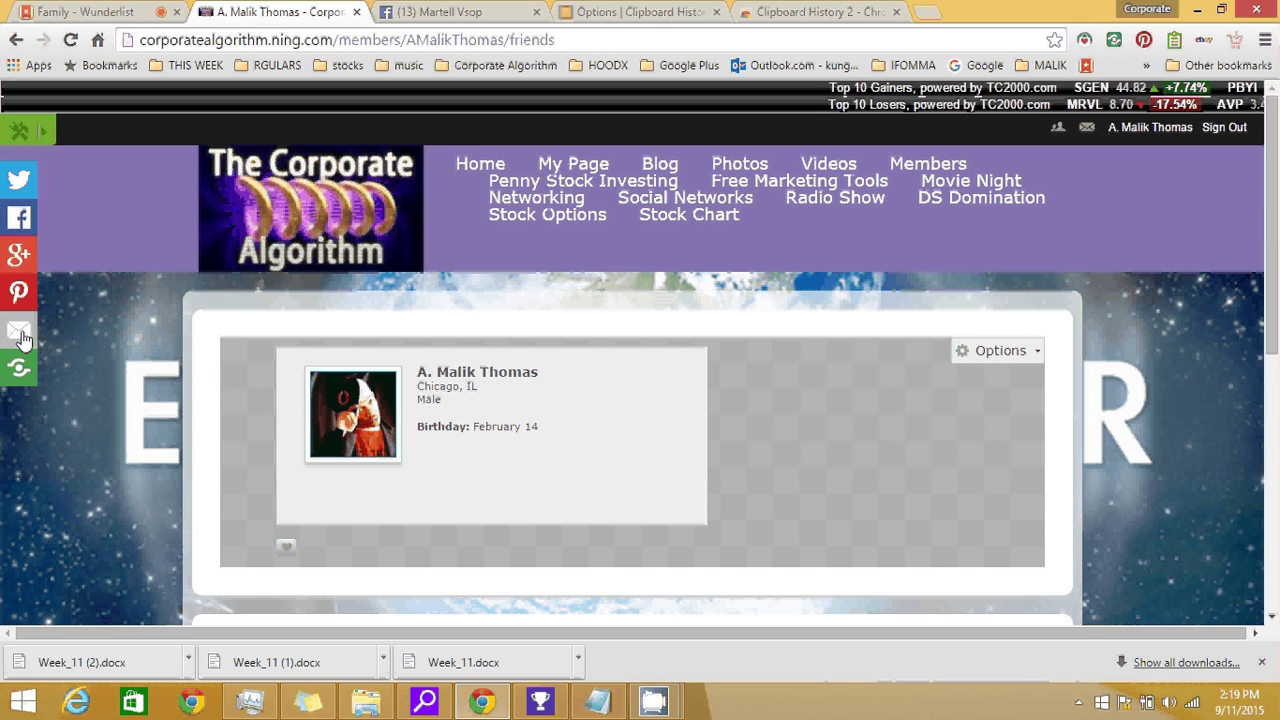
left_click(22, 372)
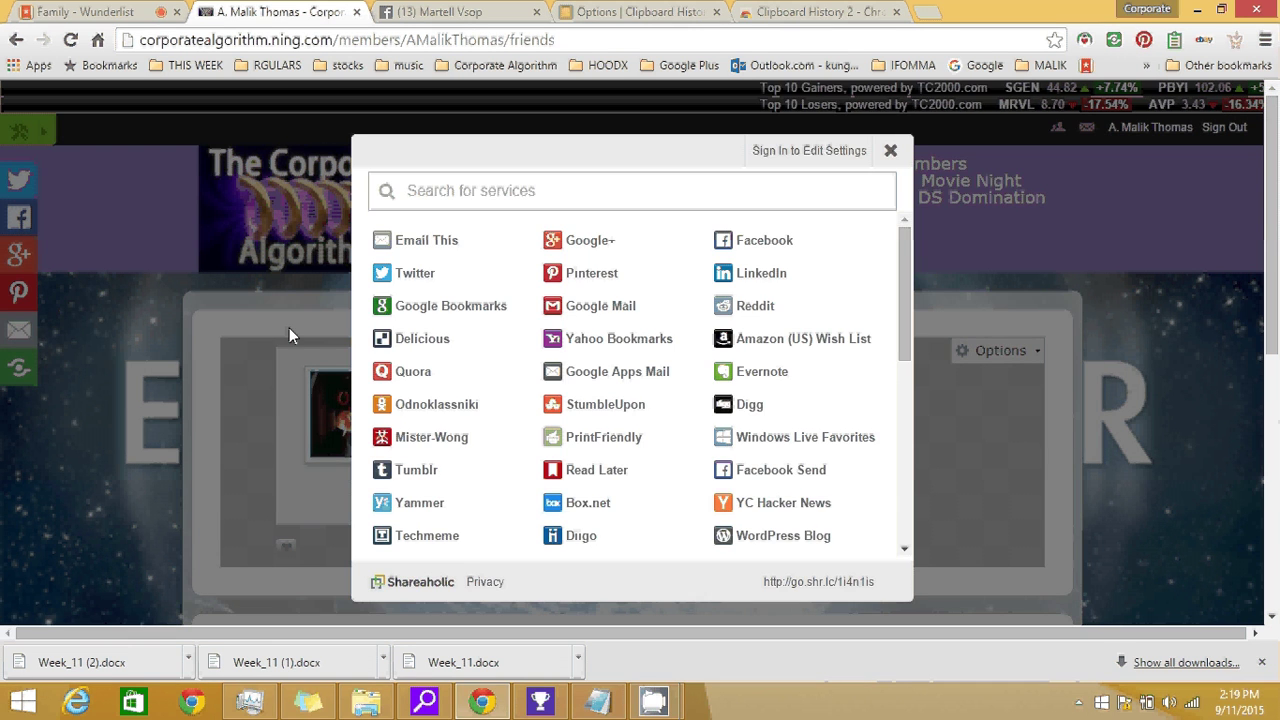
left_click(409, 252)
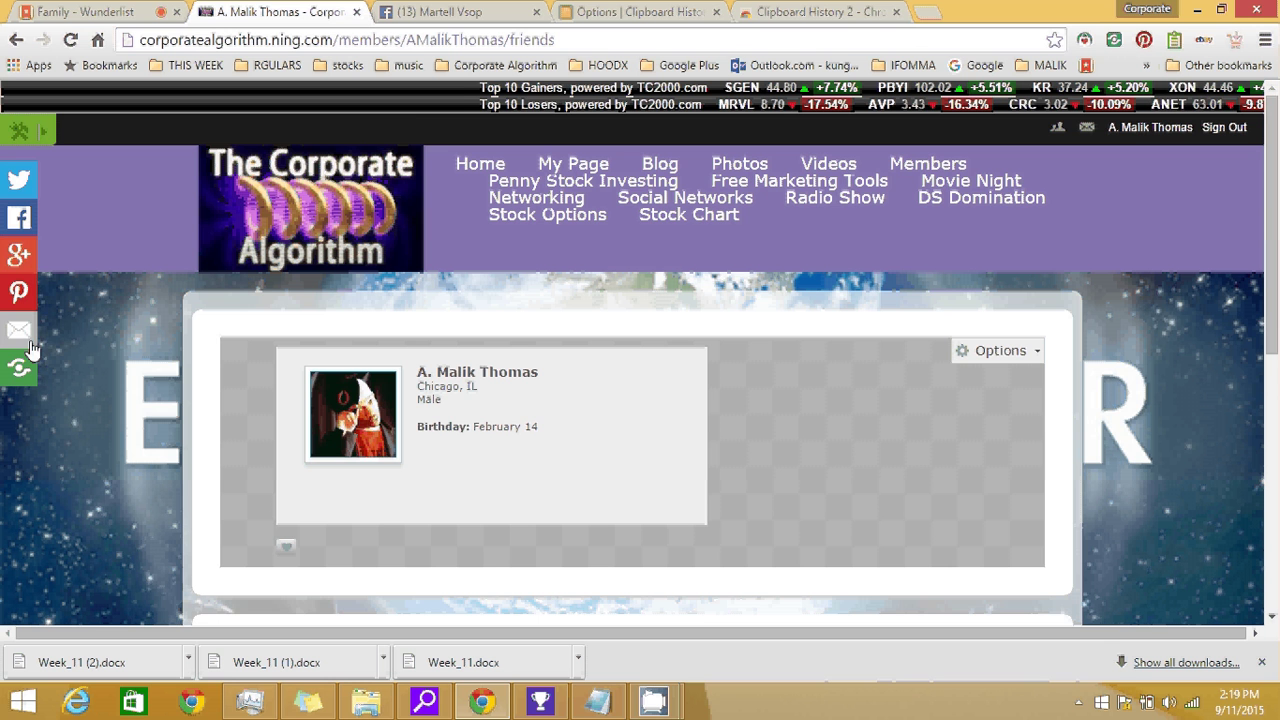
left_click(22, 370)
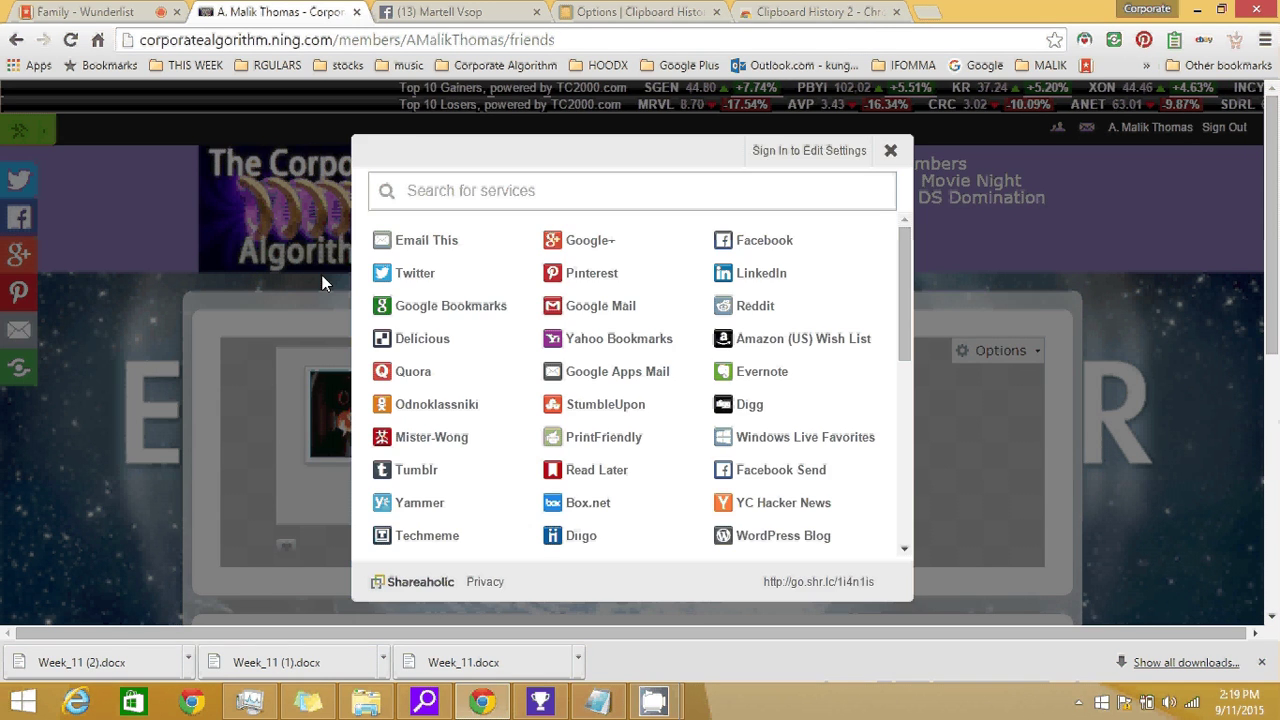
key("Escape")
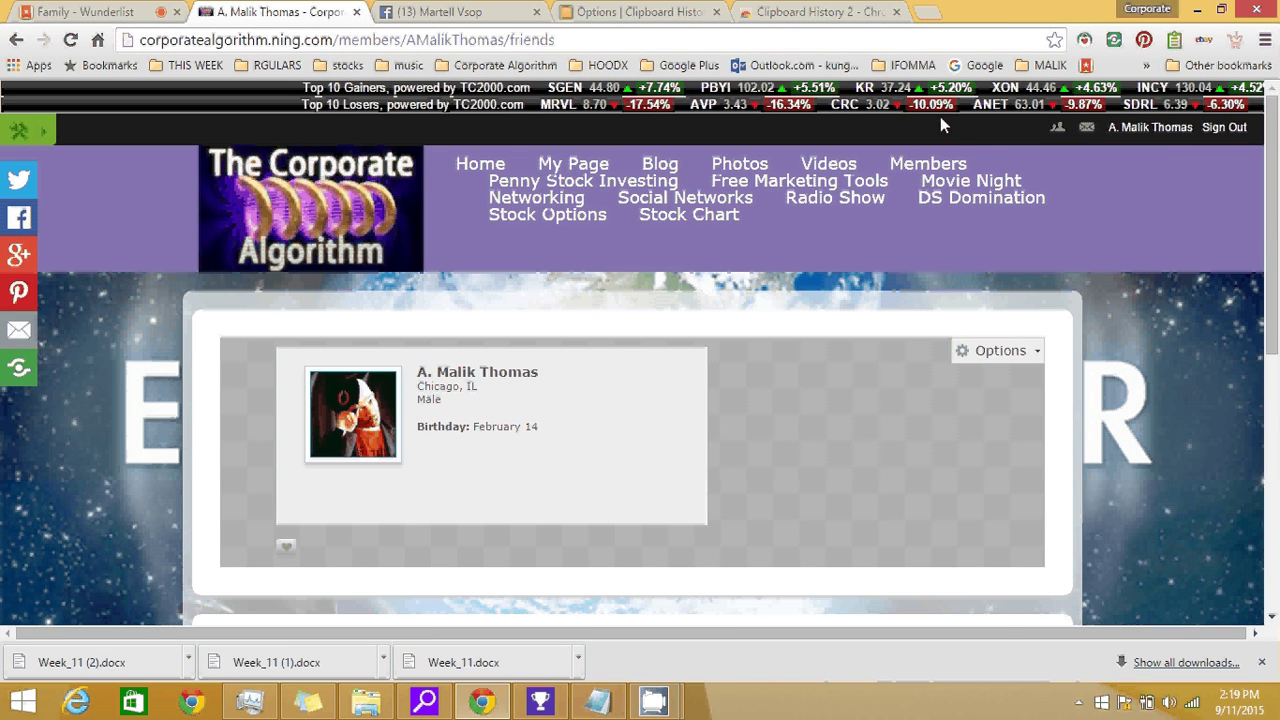
Load the HOODX site from the HOODX bookmarks folder to reach its Invite Your Contacts page
left_click(607, 65)
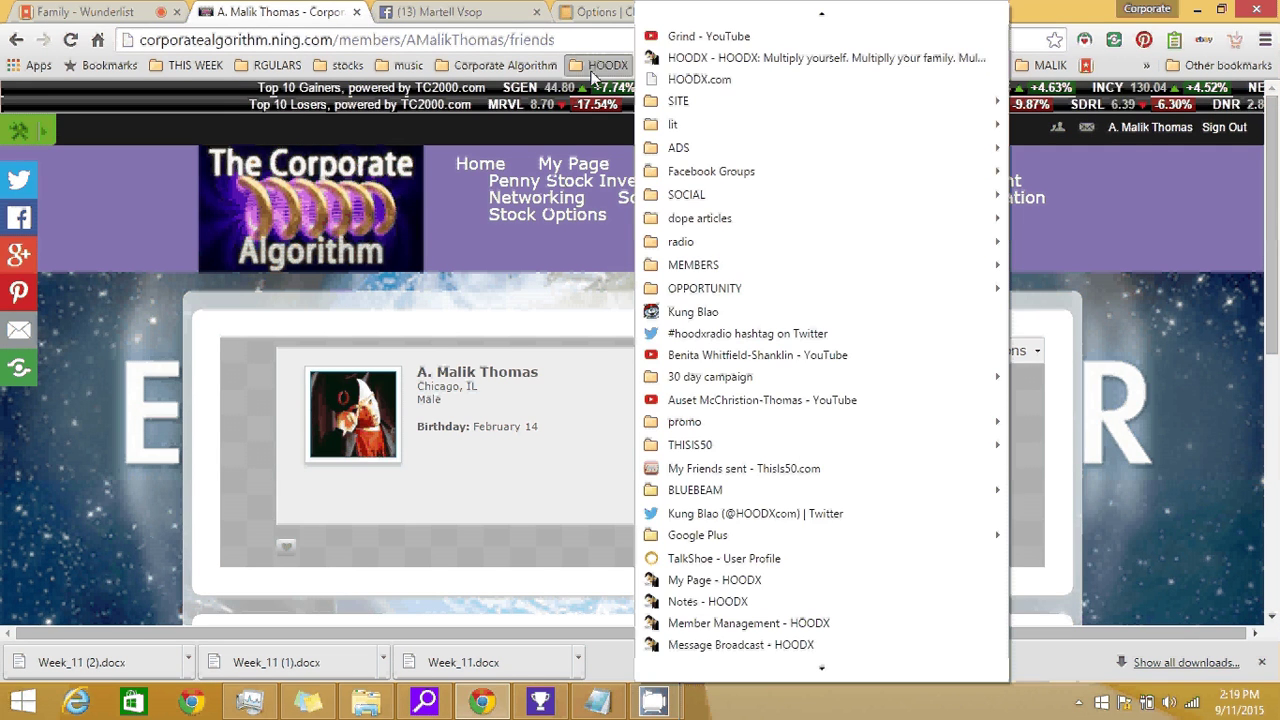
left_click(716, 62)
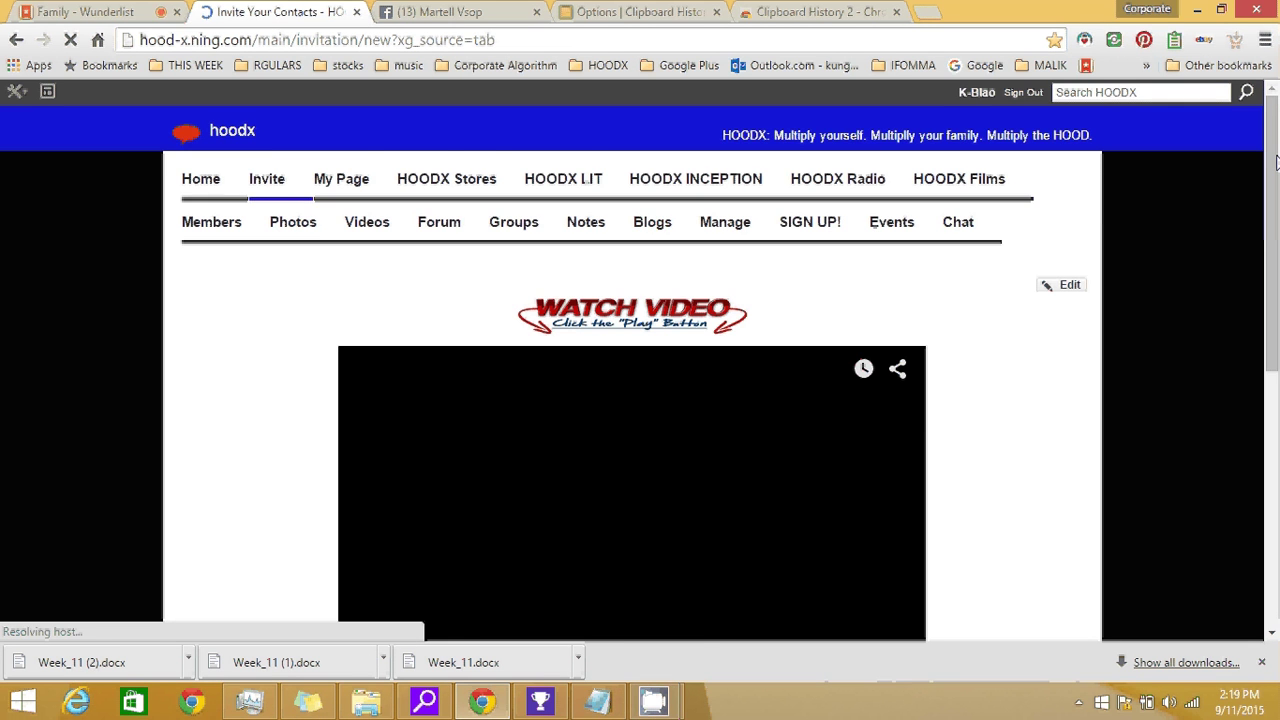
Choose e-mail invitations and paste the saved address list into Send To from Clipboard History
left_click_drag(1275, 162, 1275, 420)
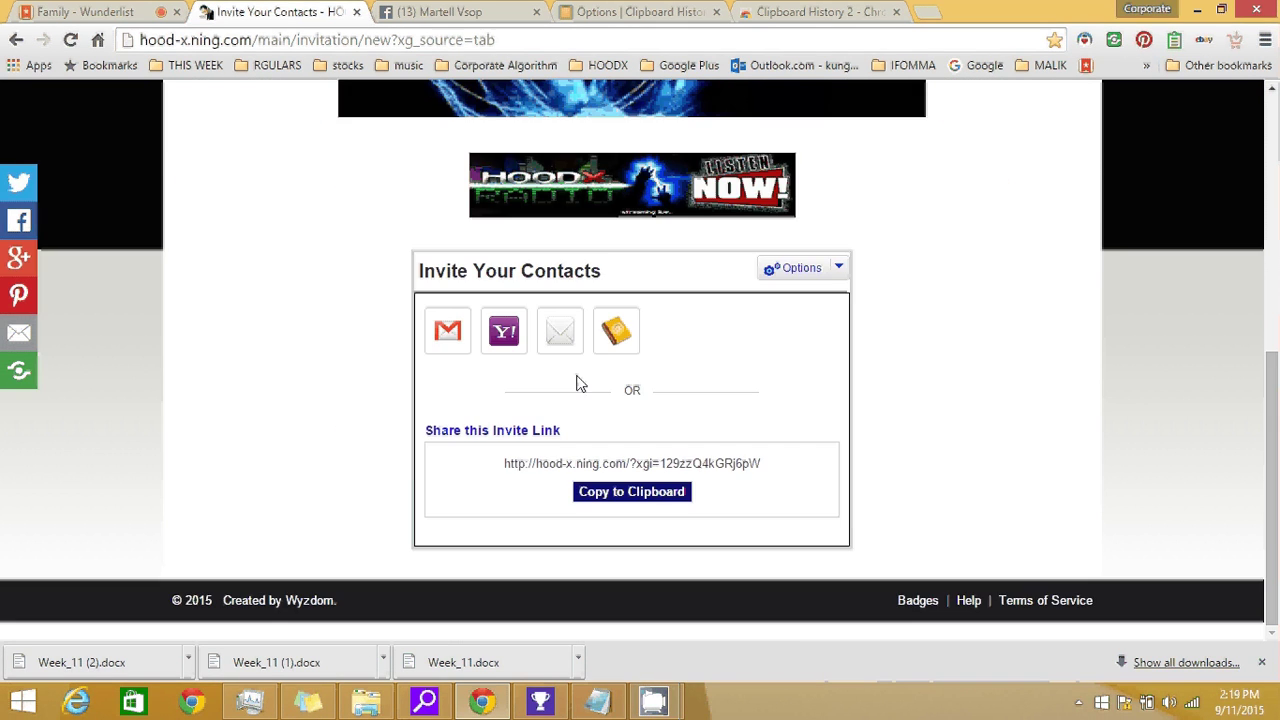
left_click(556, 326)
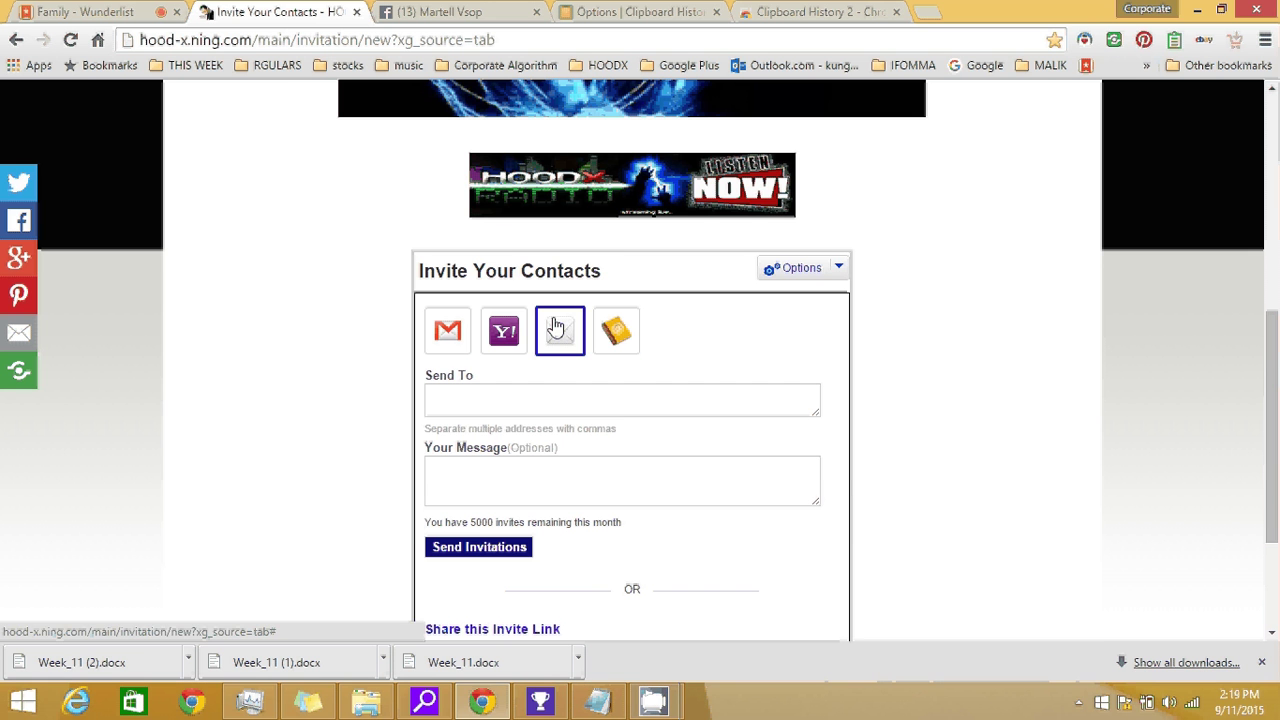
right_click(508, 404)
mouse_move(600, 339)
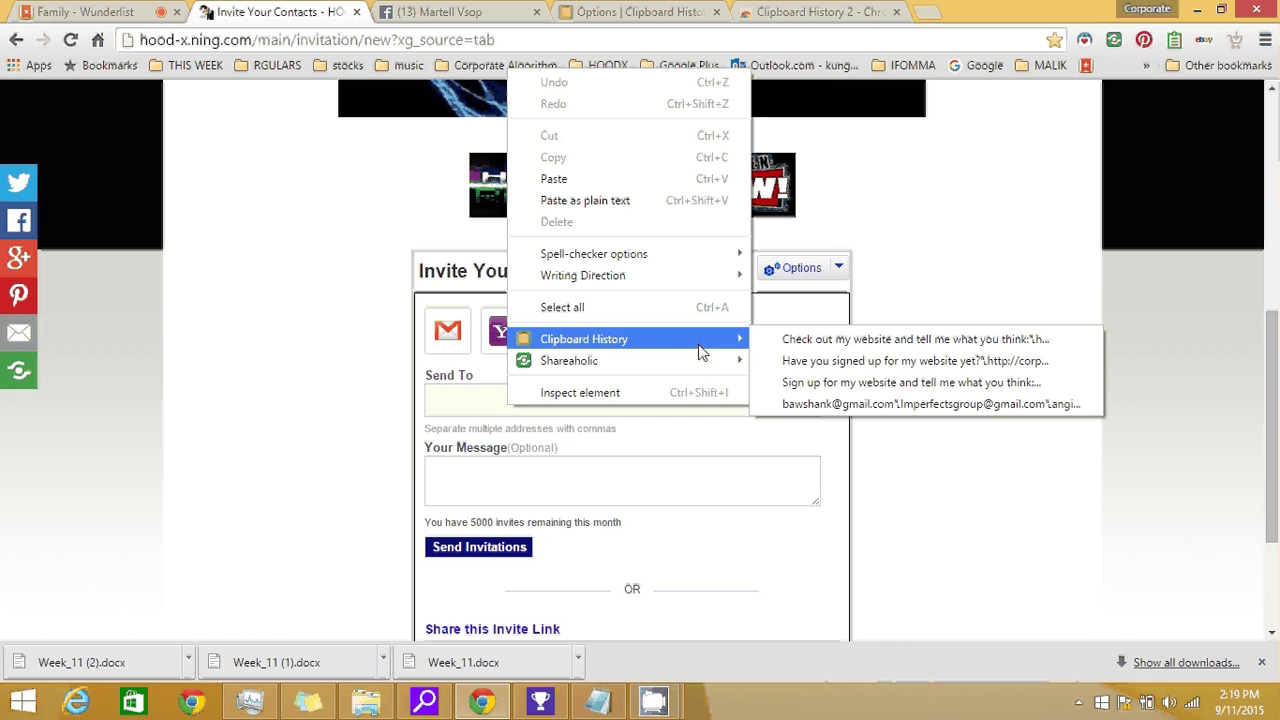
left_click(795, 404)
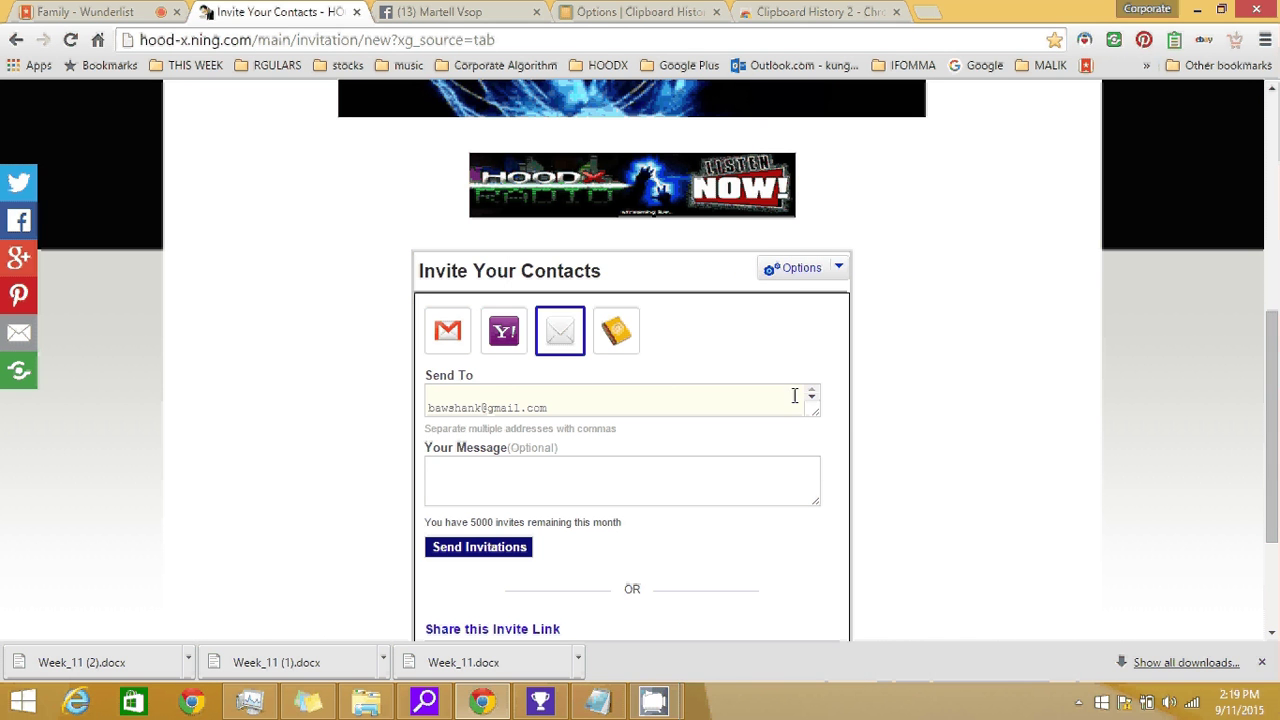
left_click(808, 400)
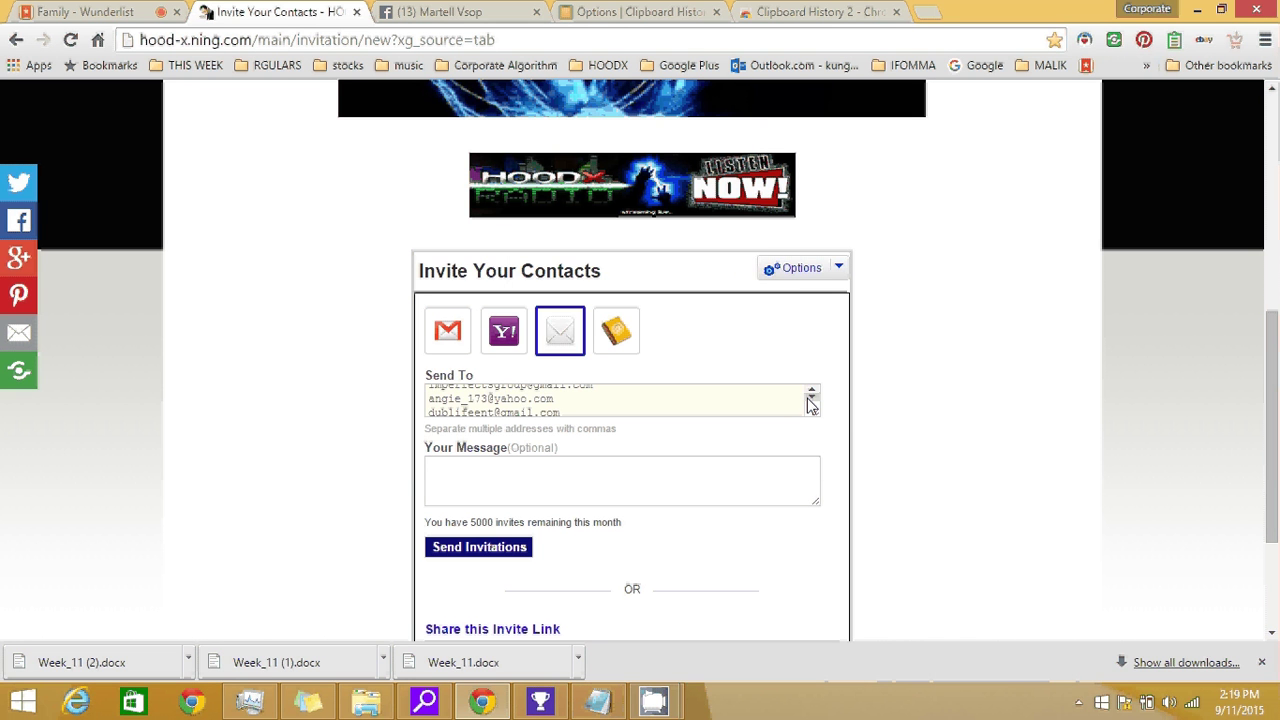
left_click(809, 400)
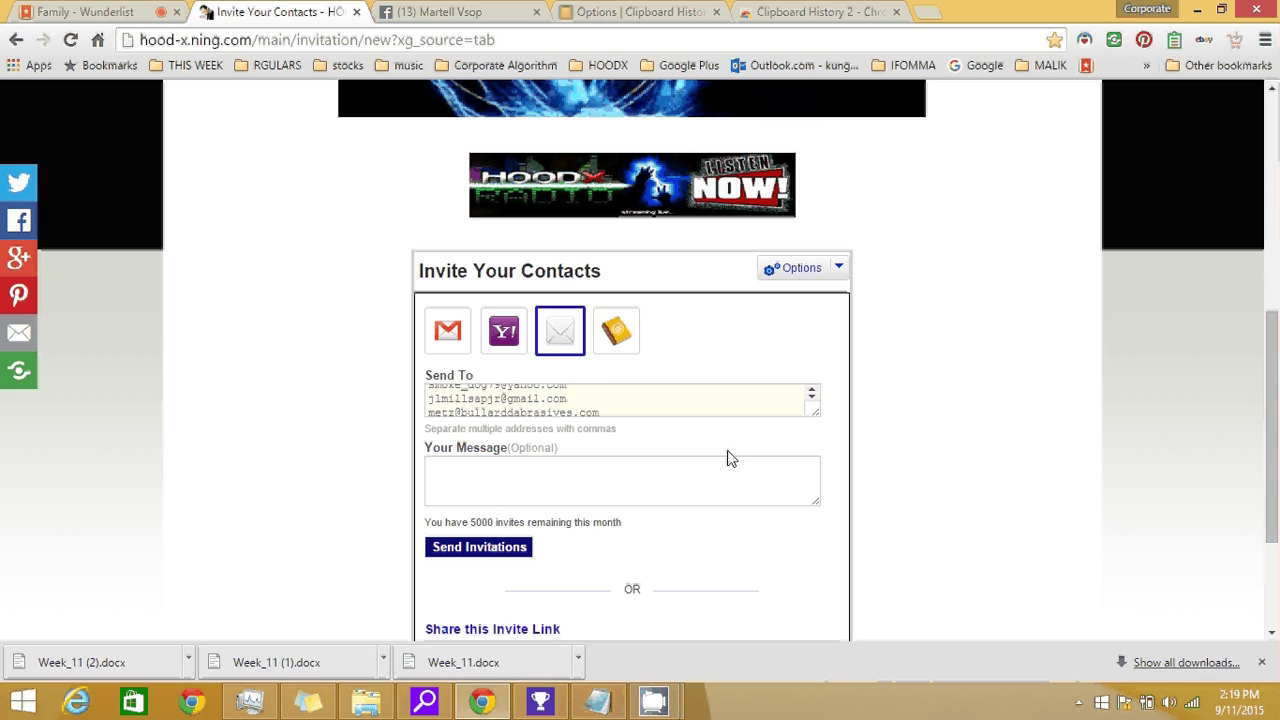
Paste the saved 'Check out my website' message and link into the invitation message box
left_click(703, 481)
right_click(678, 490)
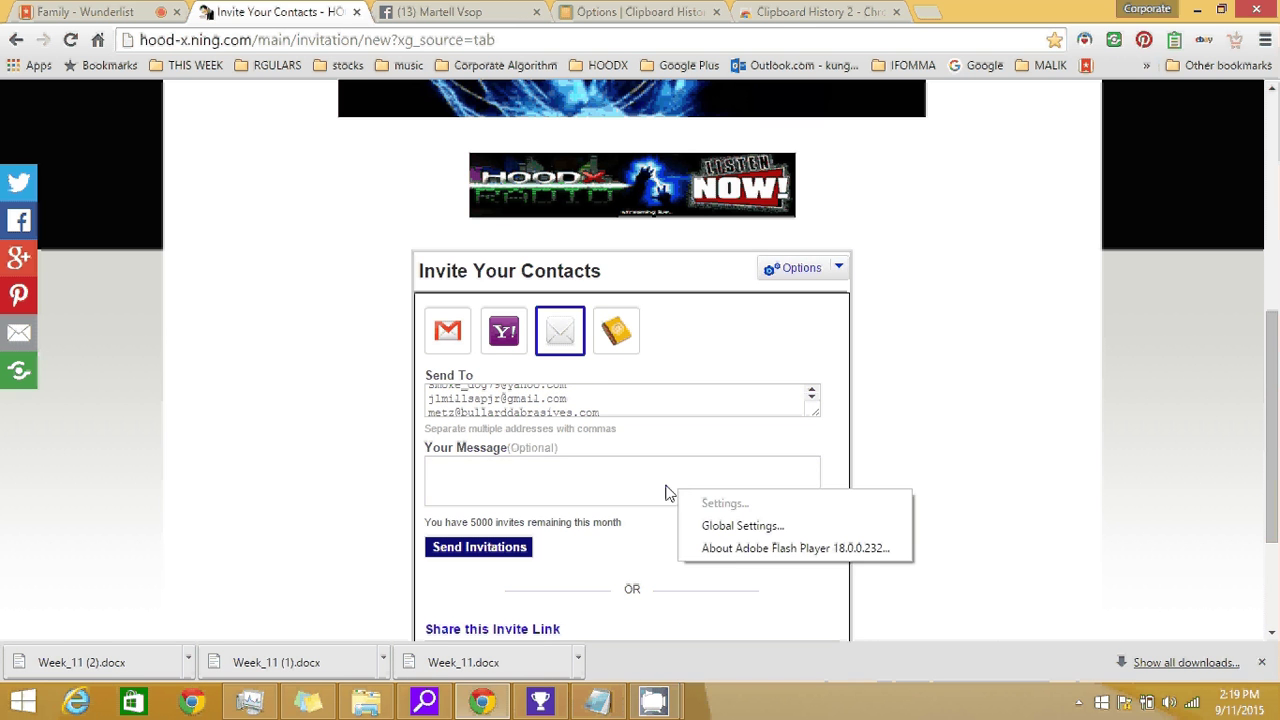
right_click(590, 479)
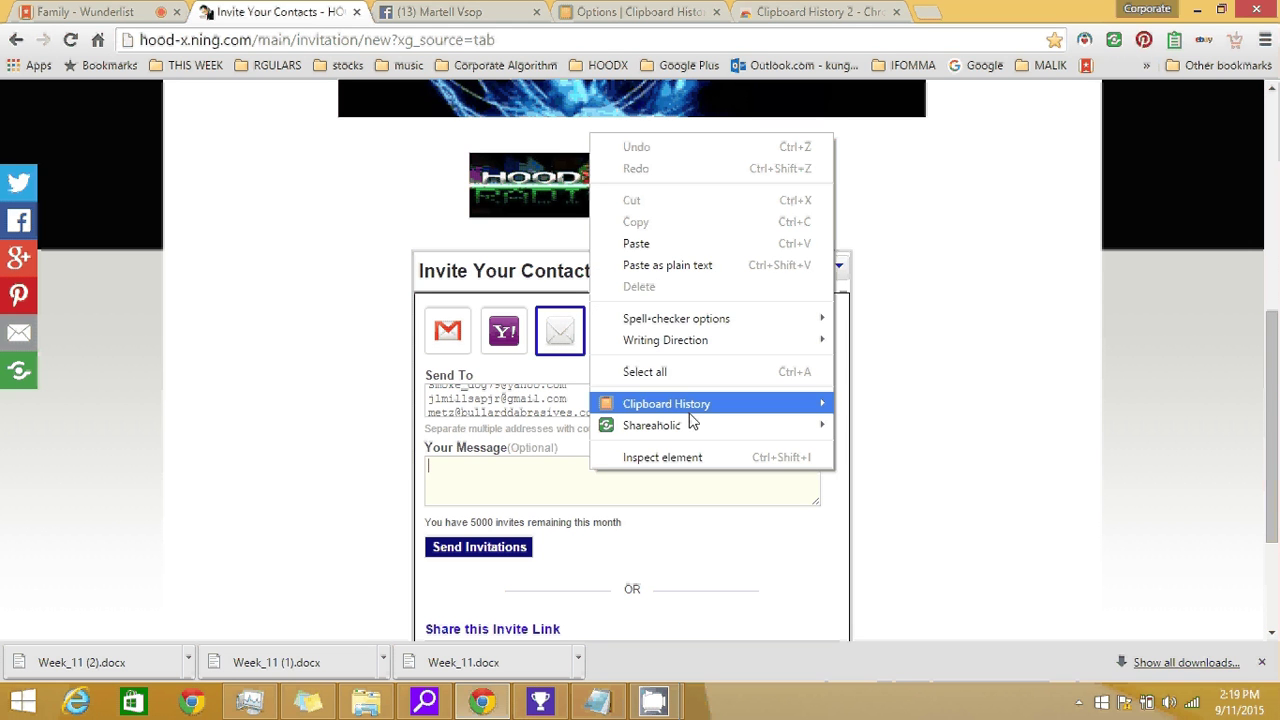
mouse_move(722, 412)
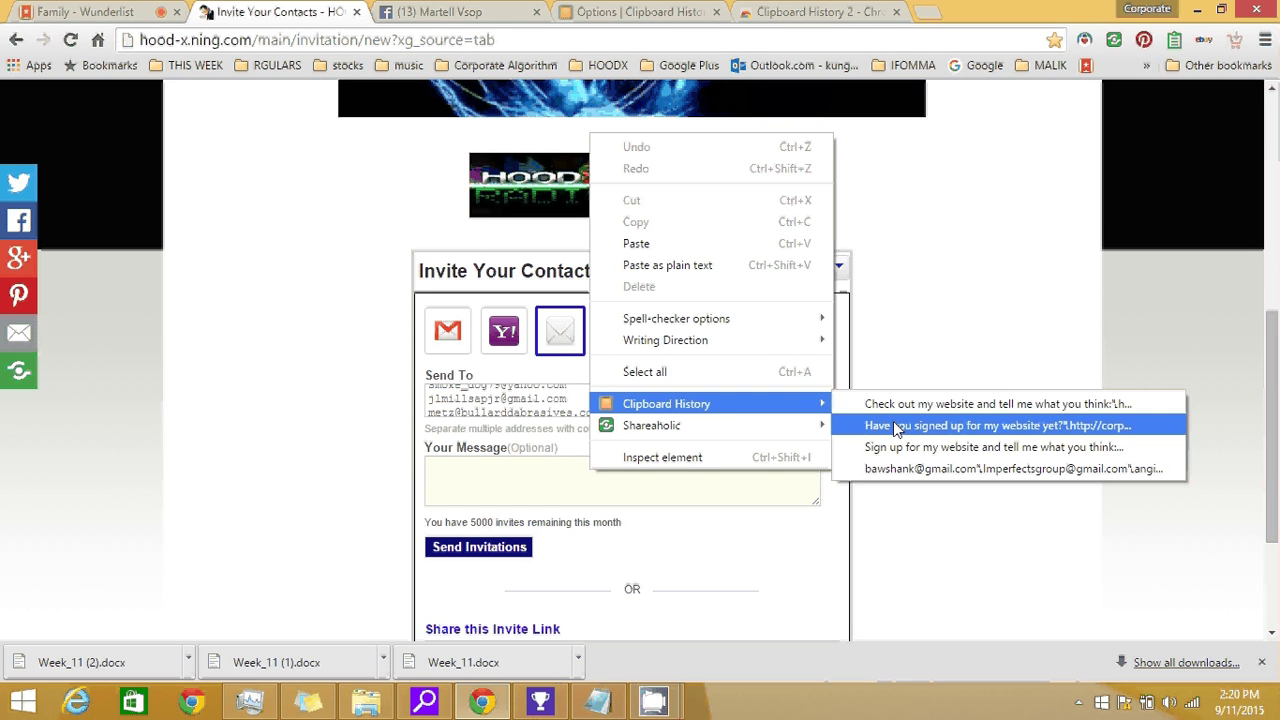
left_click(918, 411)
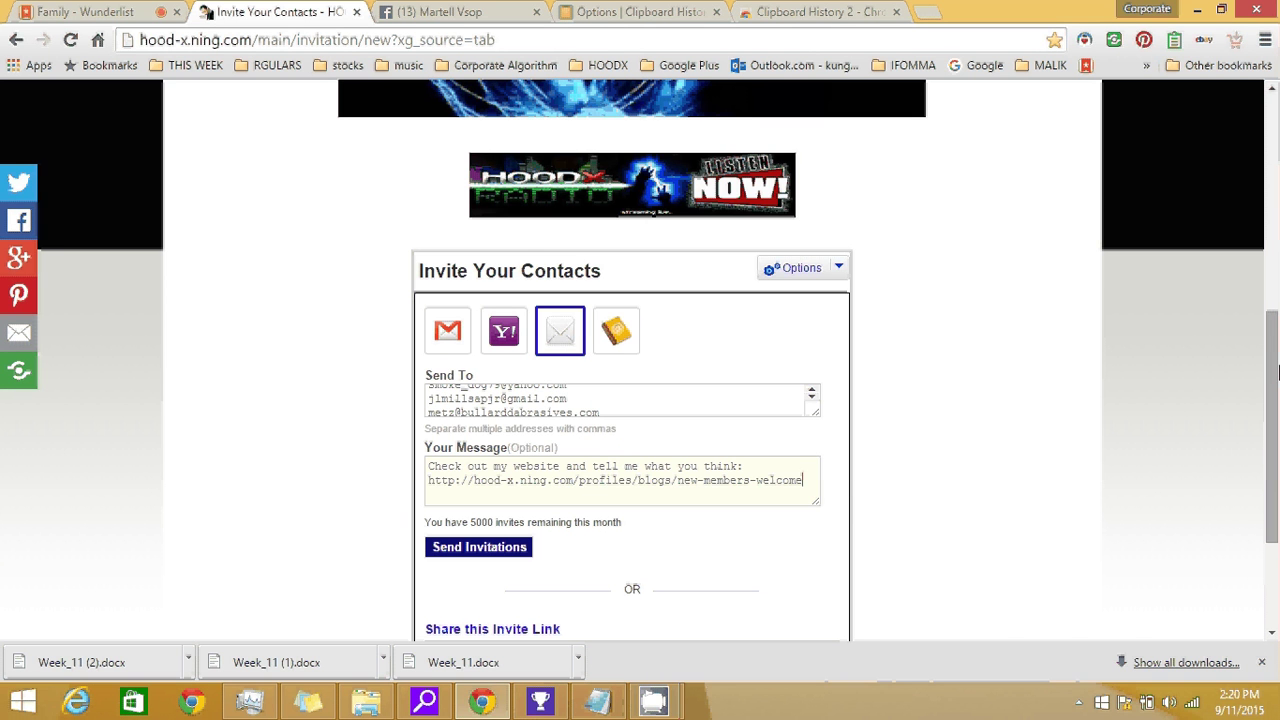
scroll(1277, 381, "down", 3)
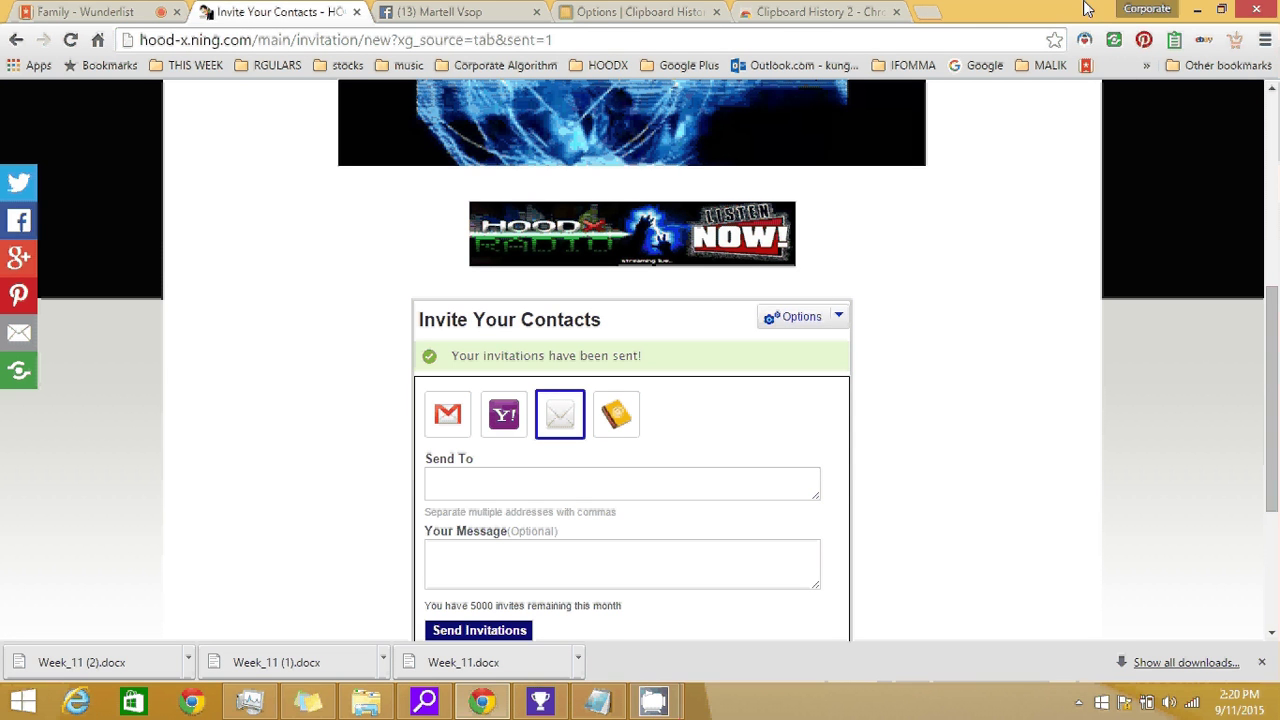
Open Clipboard History 2's Options via the toolbar gear and scroll through its limits and sorting settings
left_click(1174, 40)
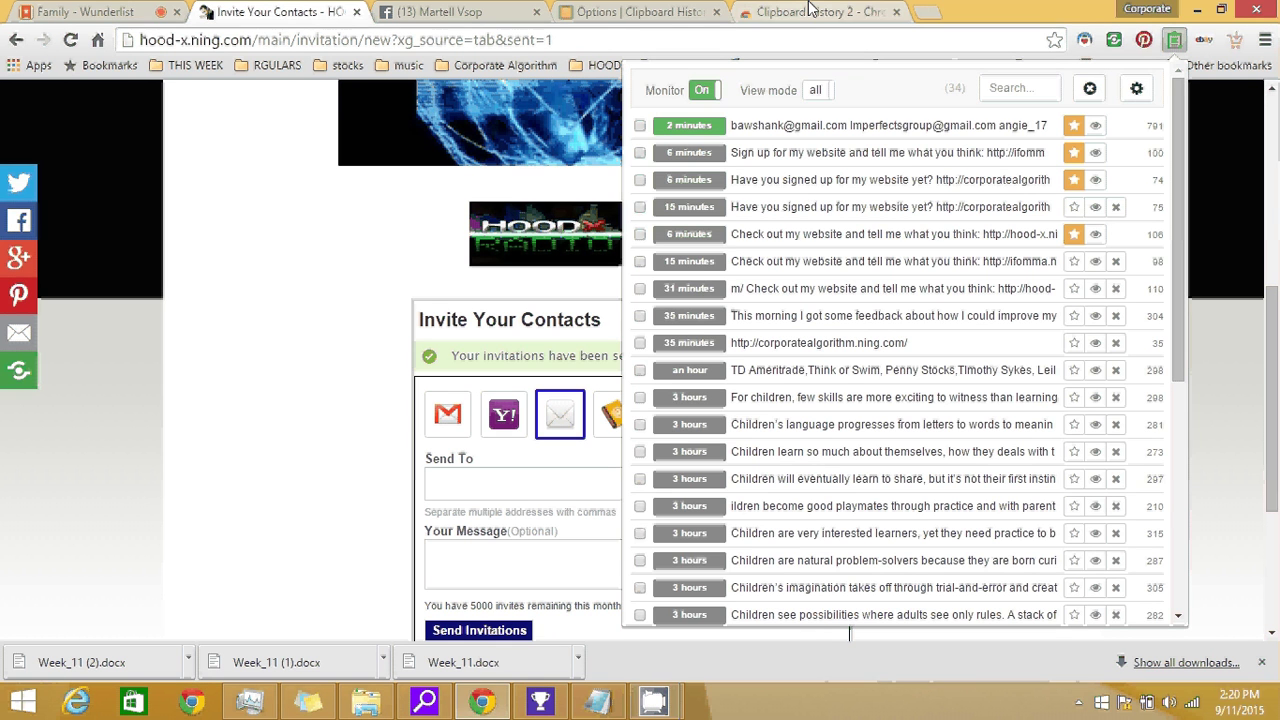
left_click(640, 11)
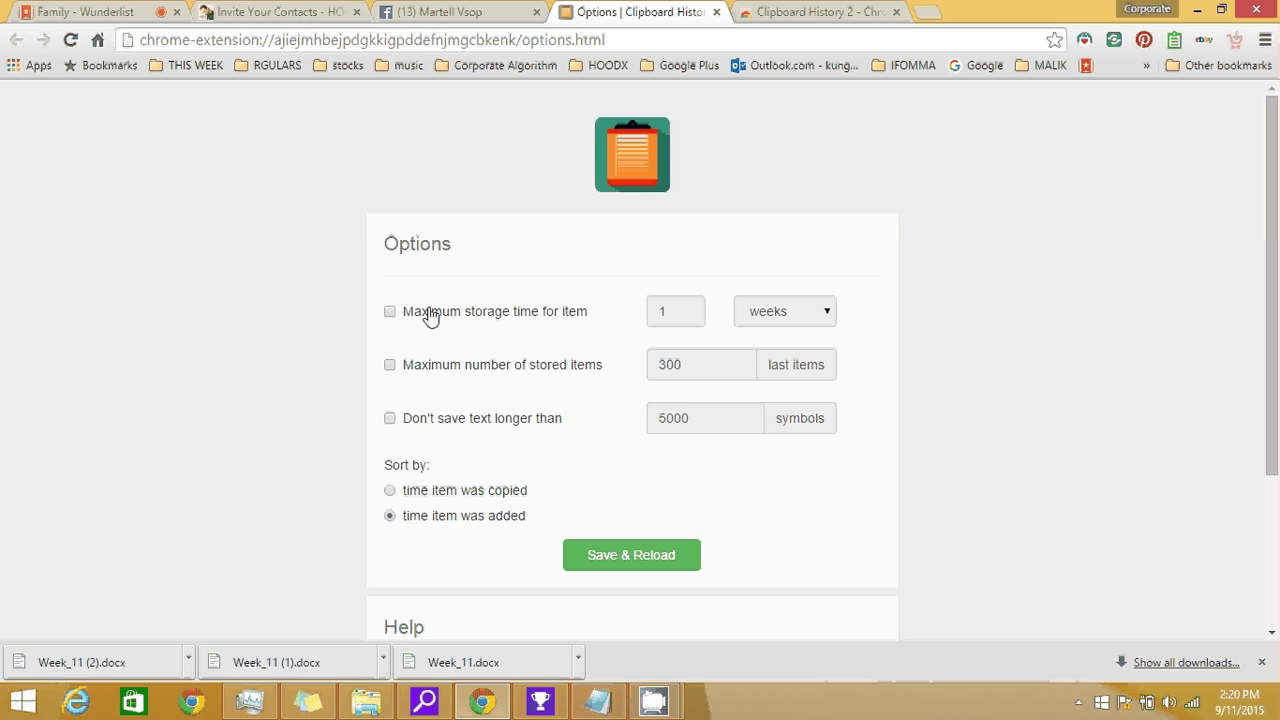
left_click(1175, 42)
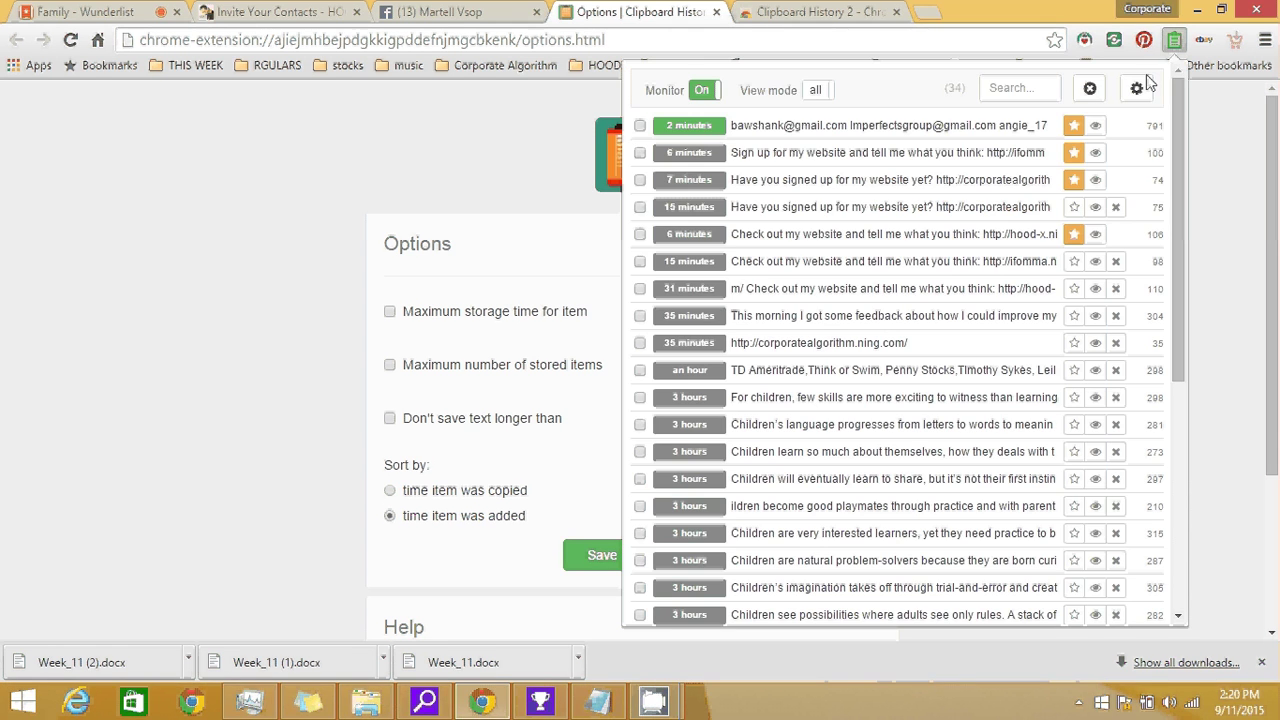
left_click(1138, 88)
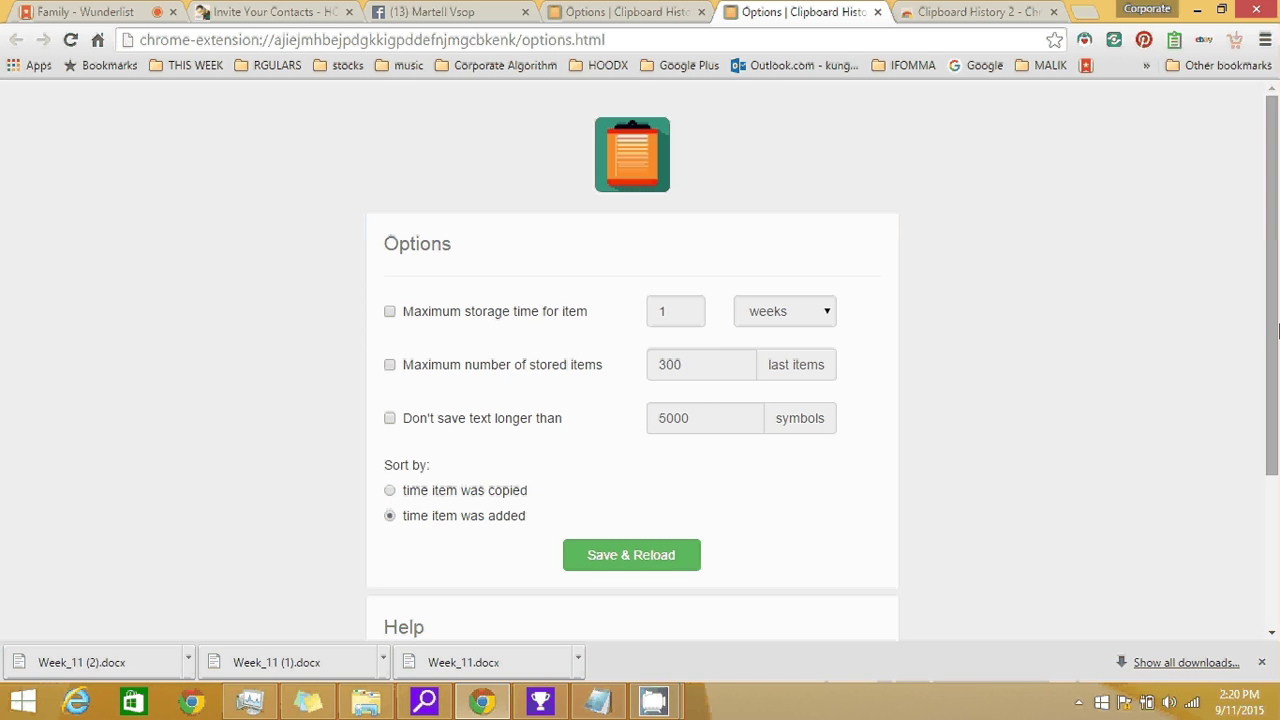
left_click_drag(1277, 330, 1275, 507)
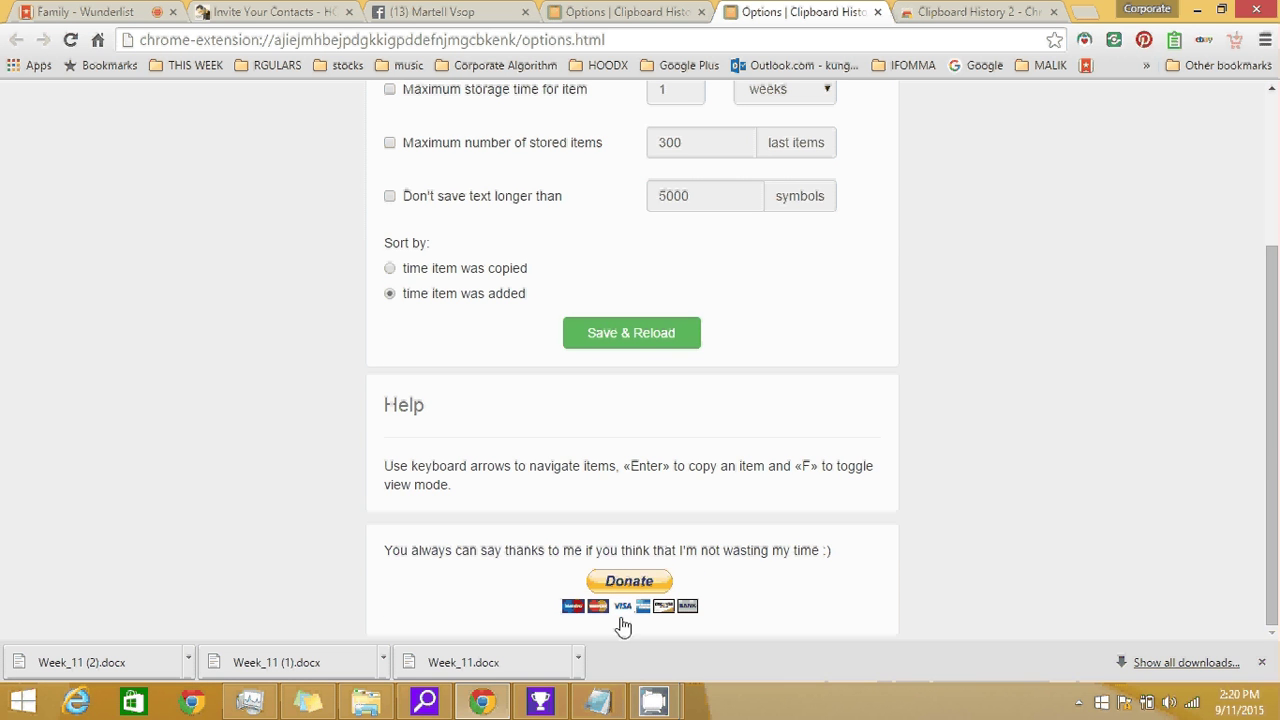
left_click_drag(1275, 438, 1200, 220)
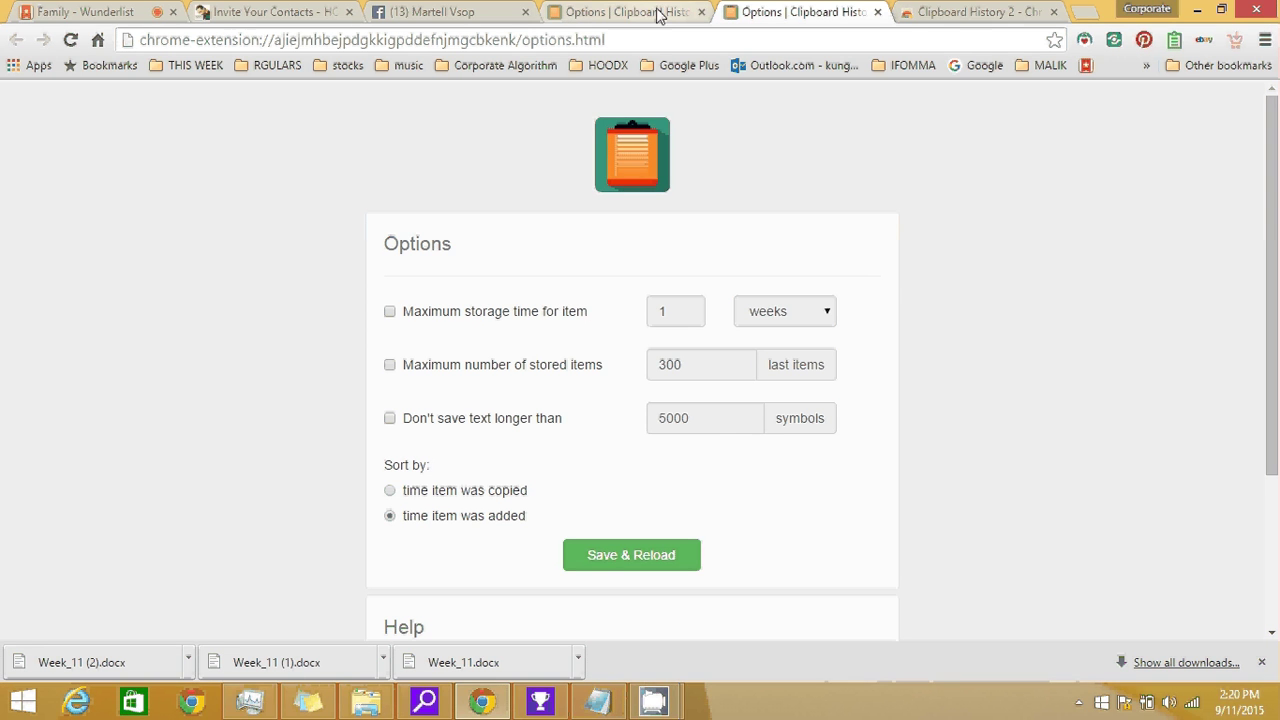
Go to Google and search 'clipboard manager' using the suggestion for 'clip'
left_click(646, 36)
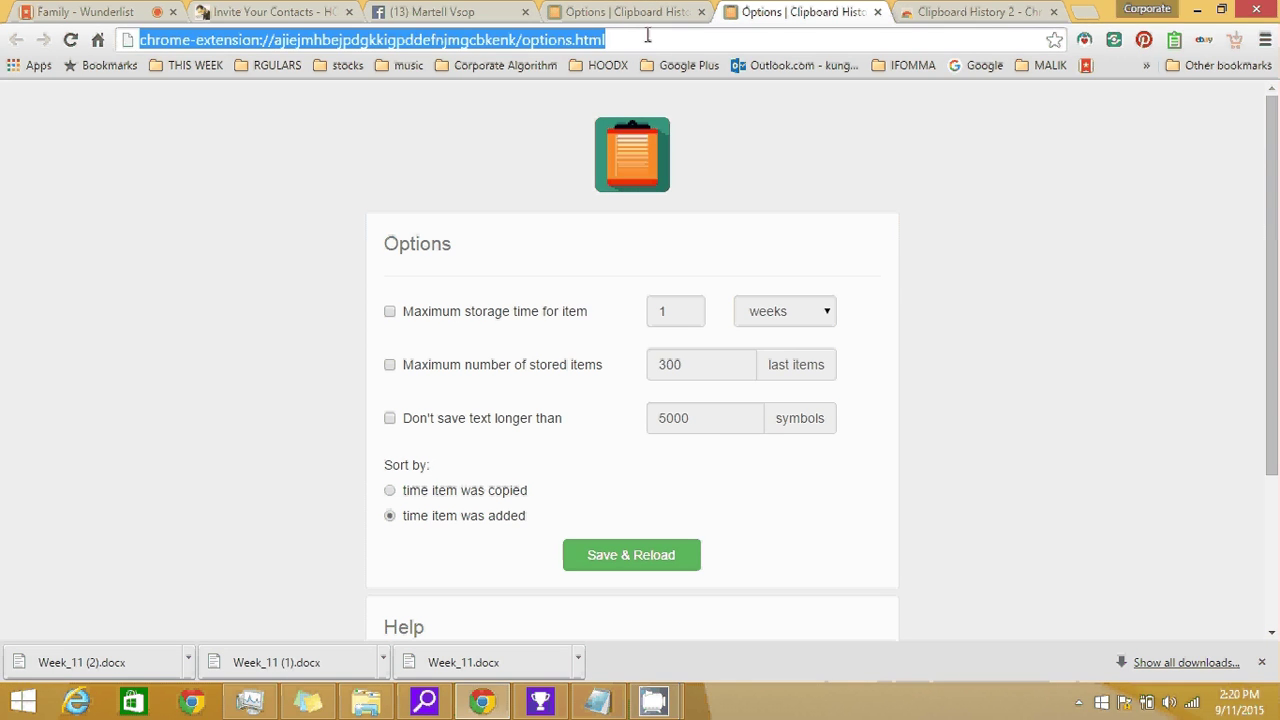
type("google.com")
key("Return")
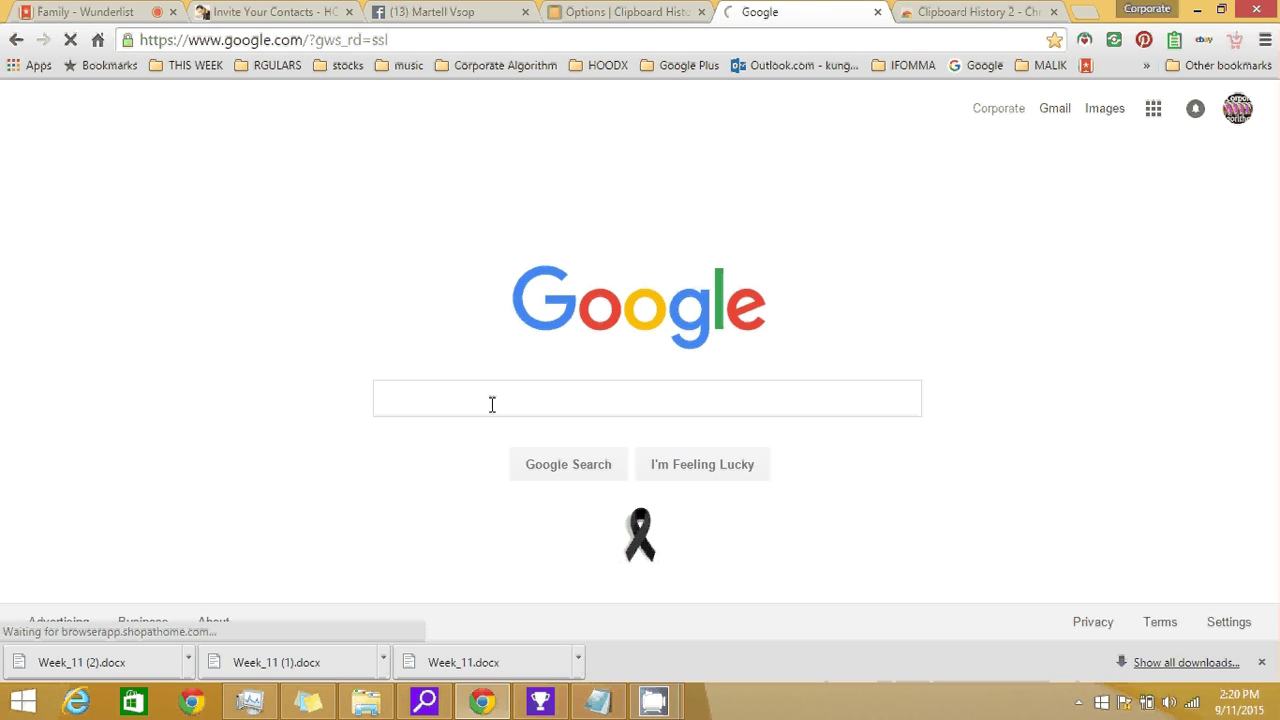
type("clip")
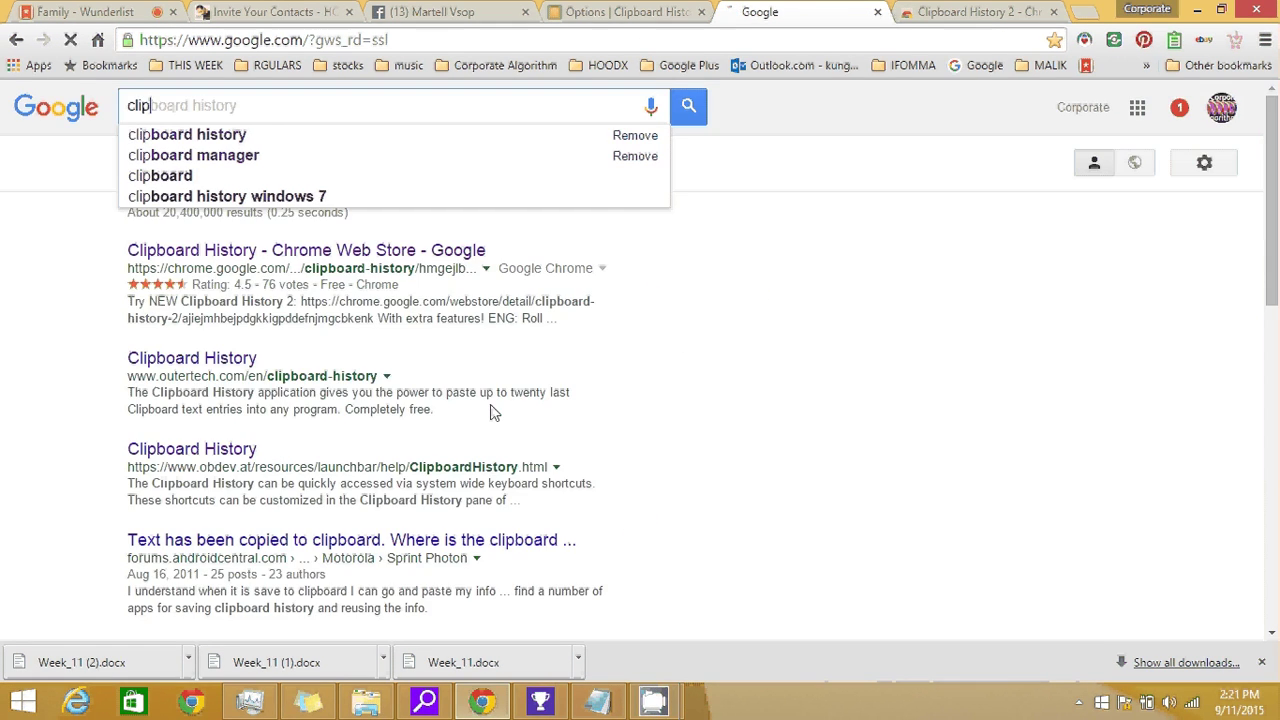
key("Down")
key("Down")
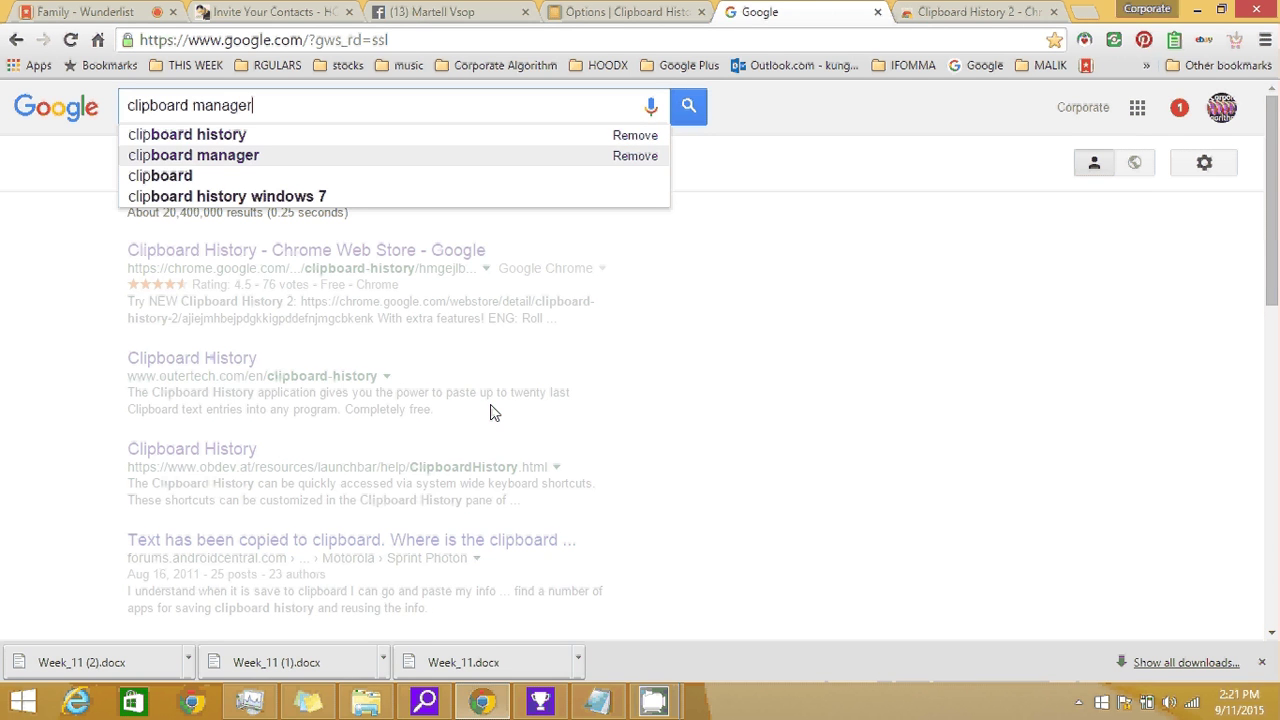
key("Return")
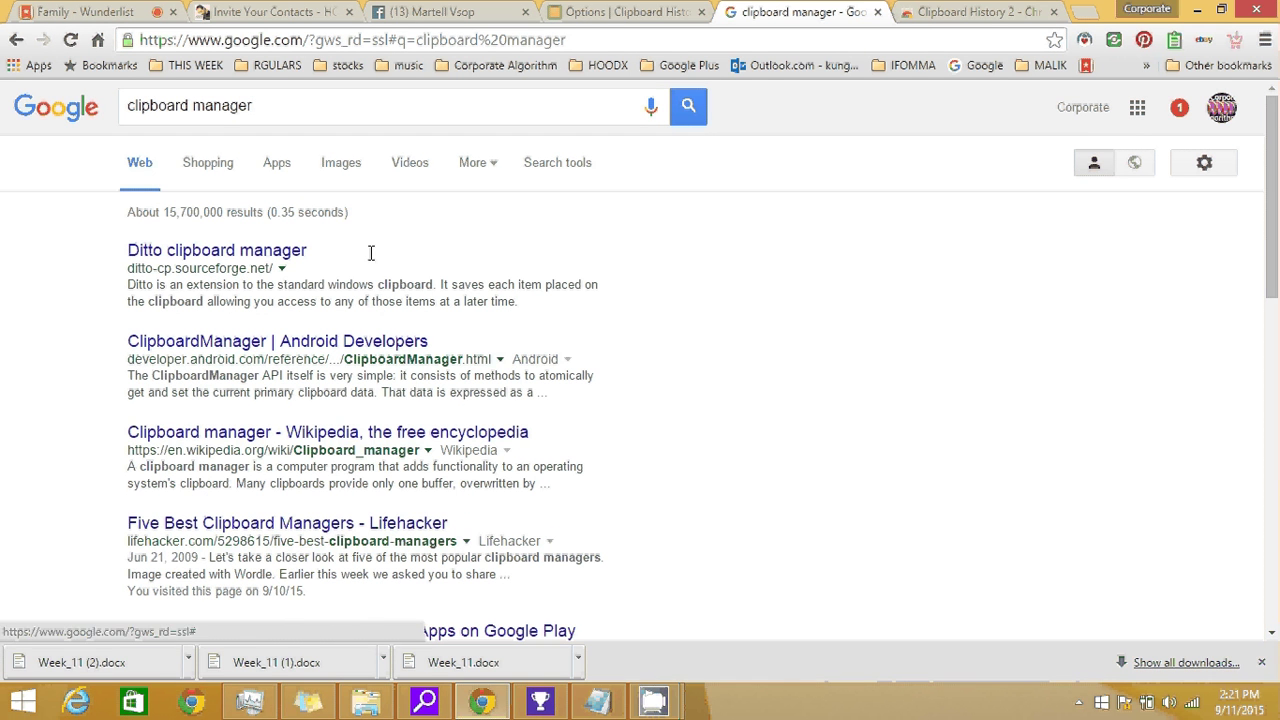
left_click_drag(1277, 236, 1277, 316)
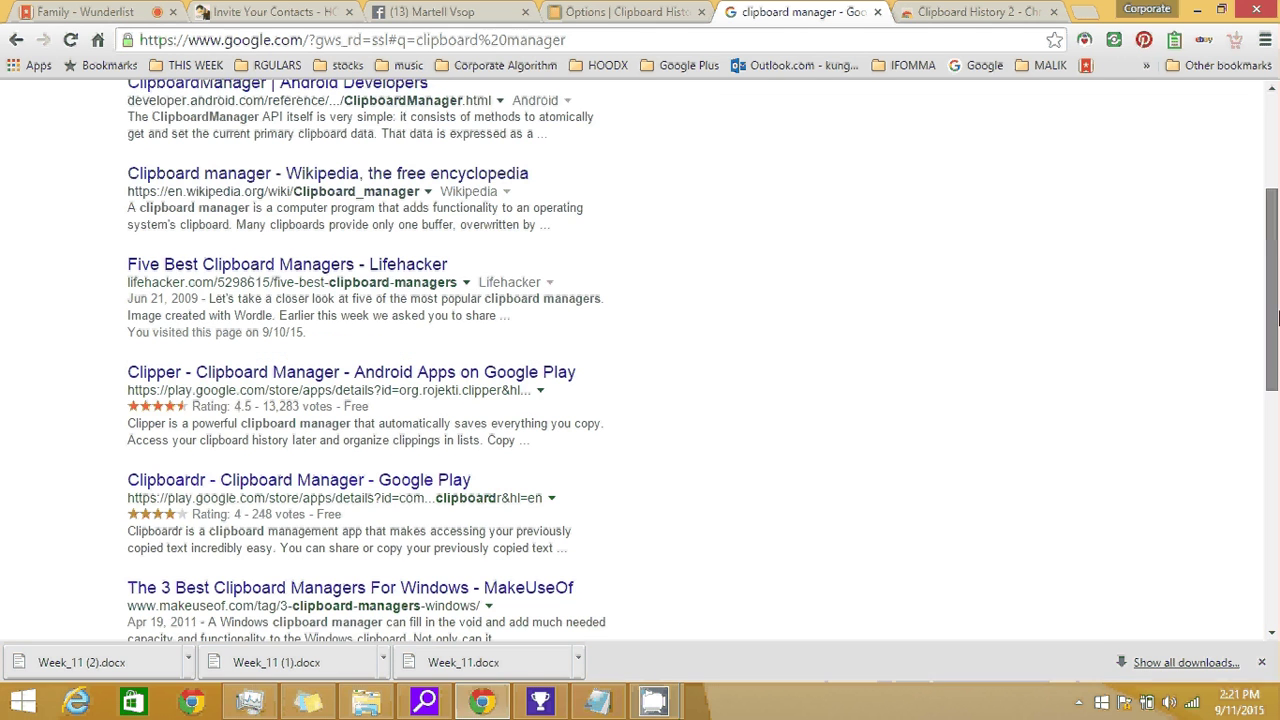
Open Lifehacker's Five Best Clipboard Managers article and scroll into it
left_click(378, 276)
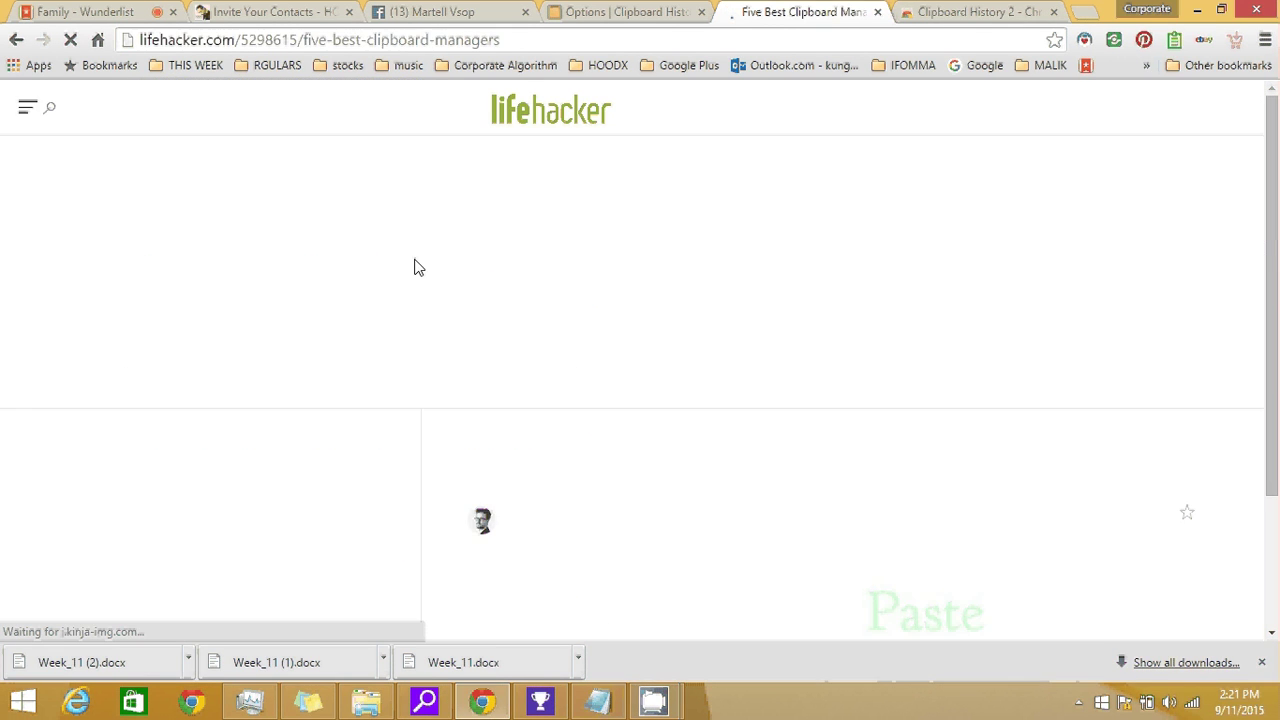
left_click_drag(1272, 133, 1274, 383)
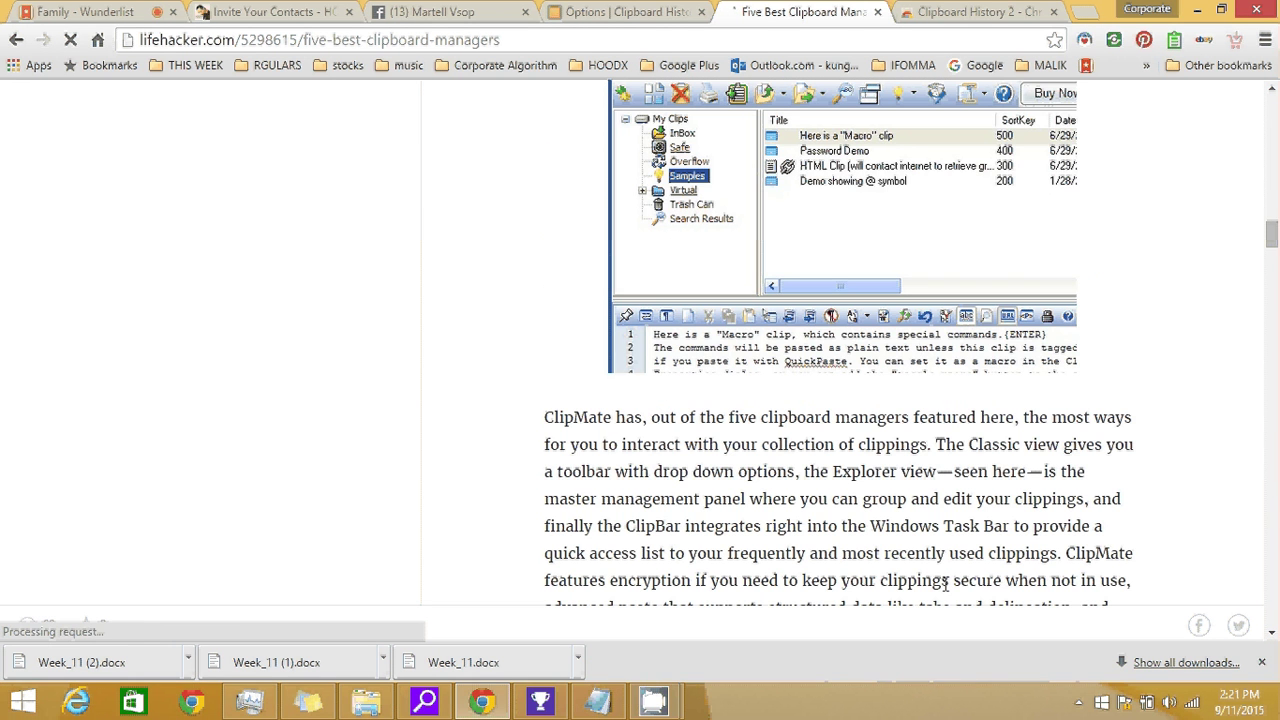
left_click_drag(1272, 236, 1272, 155)
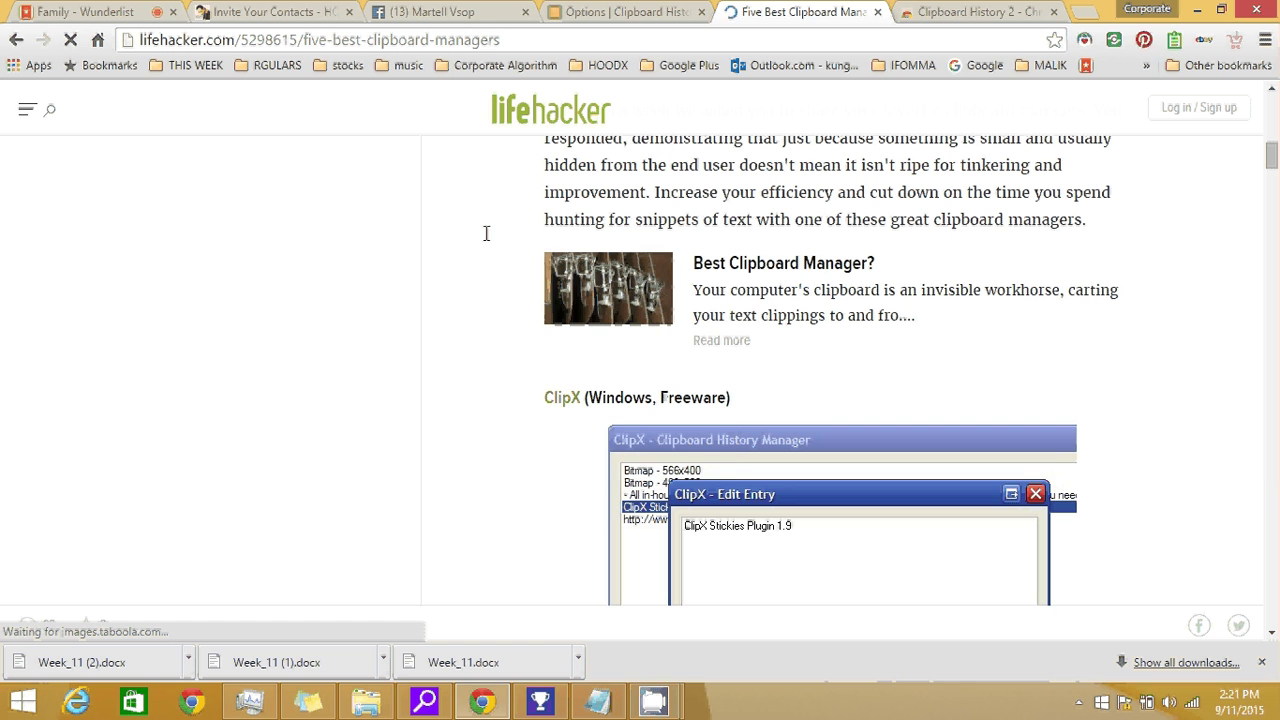
right_click(486, 237)
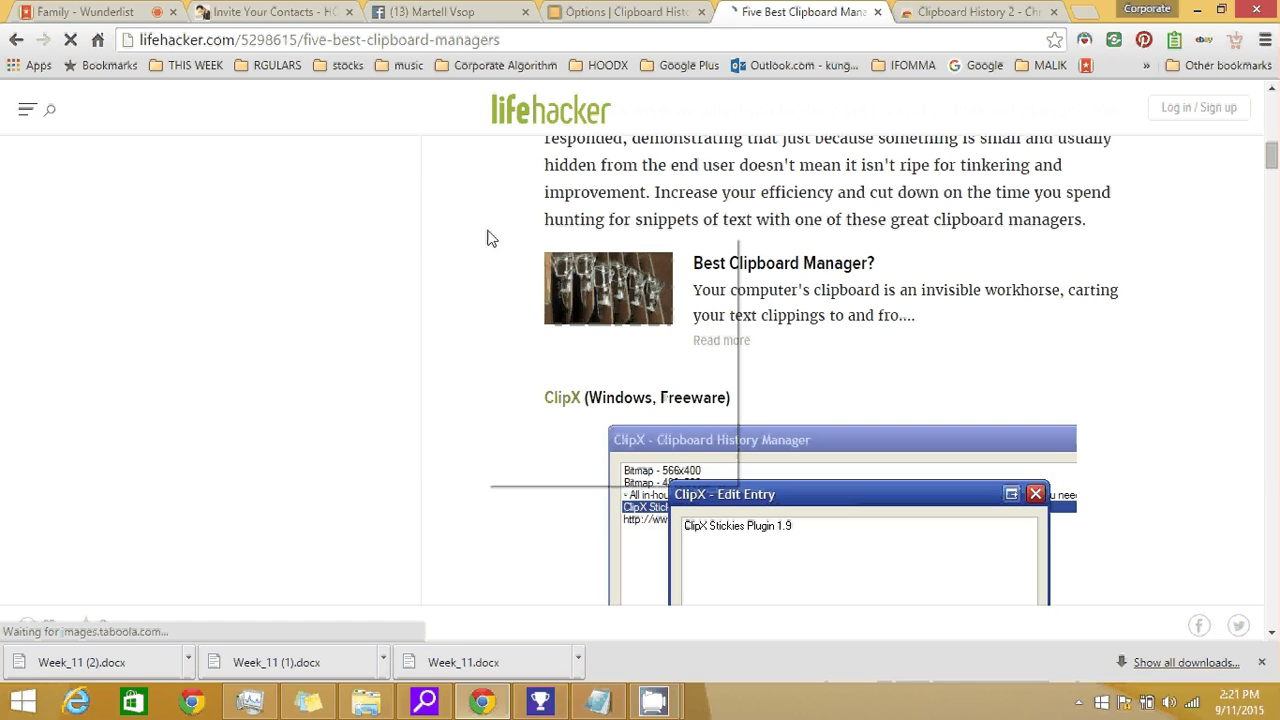
double_click(464, 40)
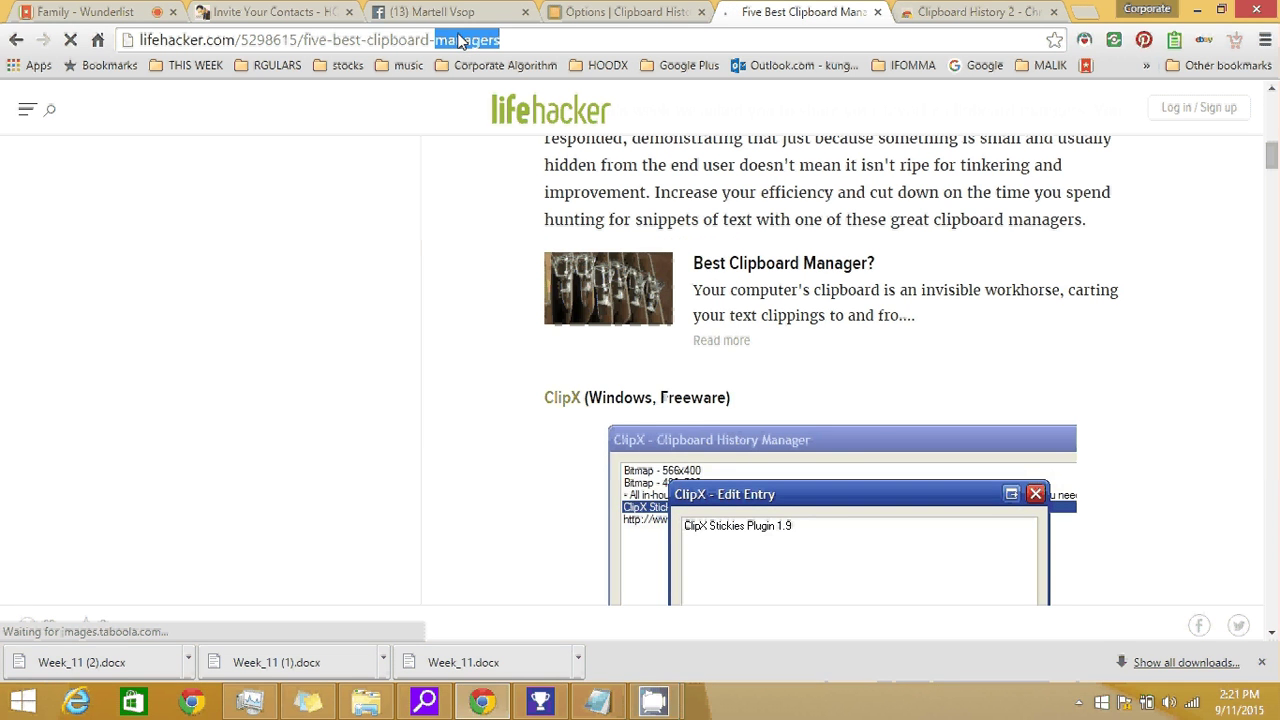
triple_click(464, 40)
right_click(464, 40)
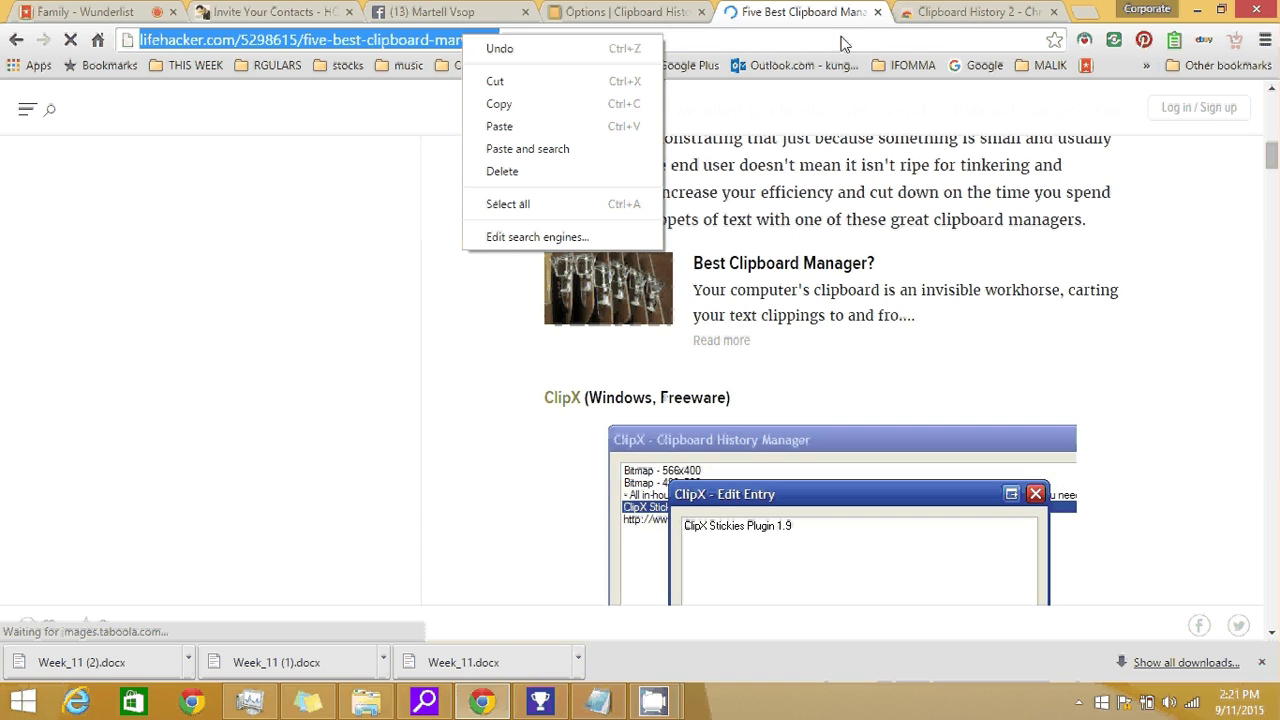
left_click(560, 377)
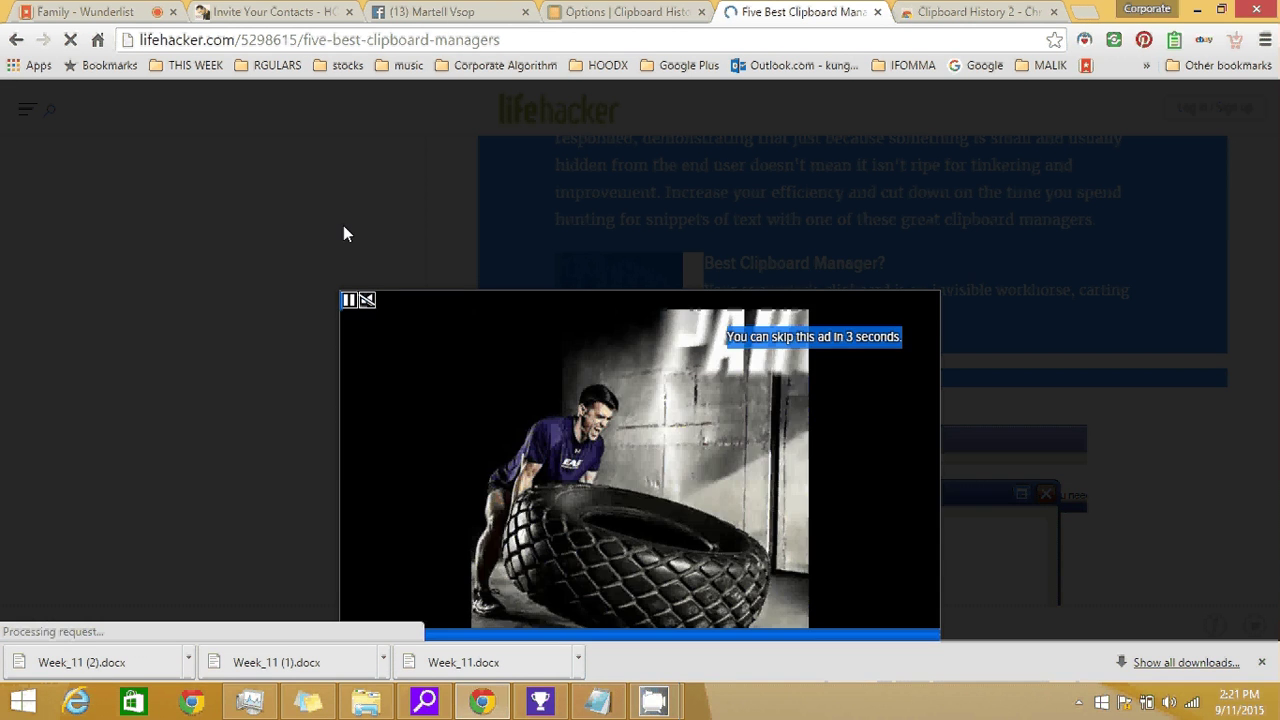
Skip the video ad and scroll down to the closed reader poll with 1,034 votes
double_click(886, 340)
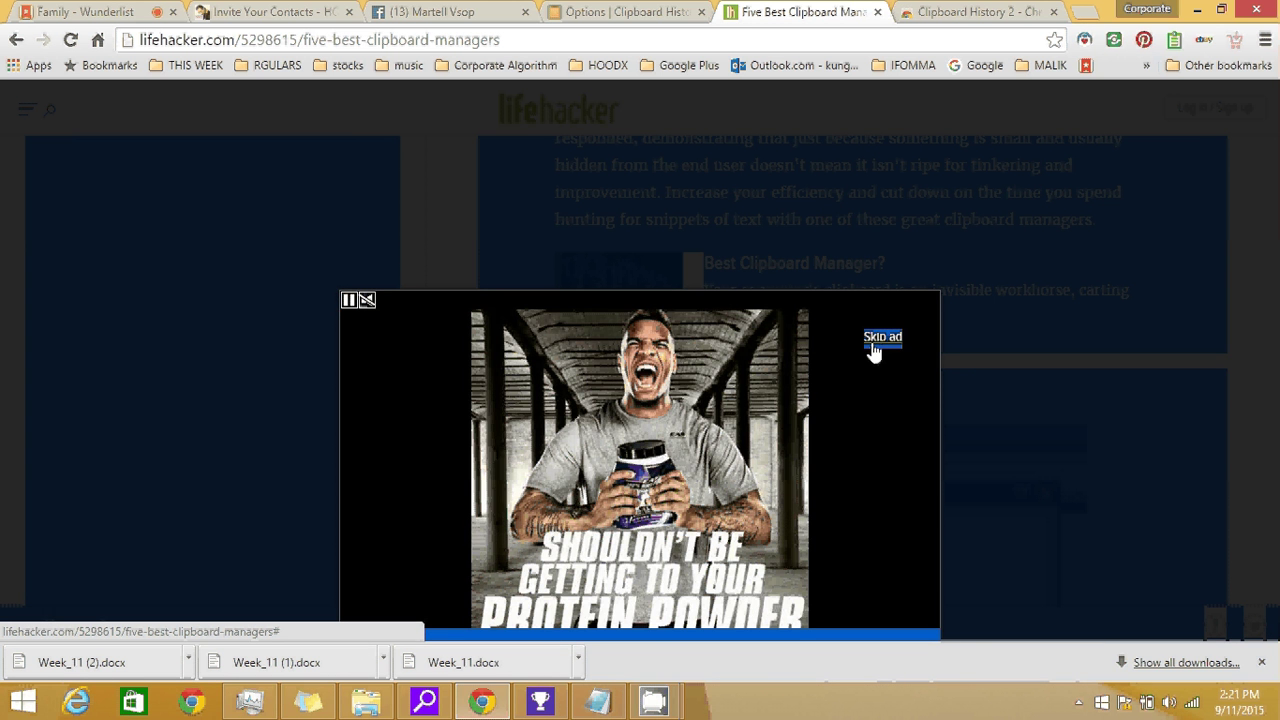
left_click(878, 340)
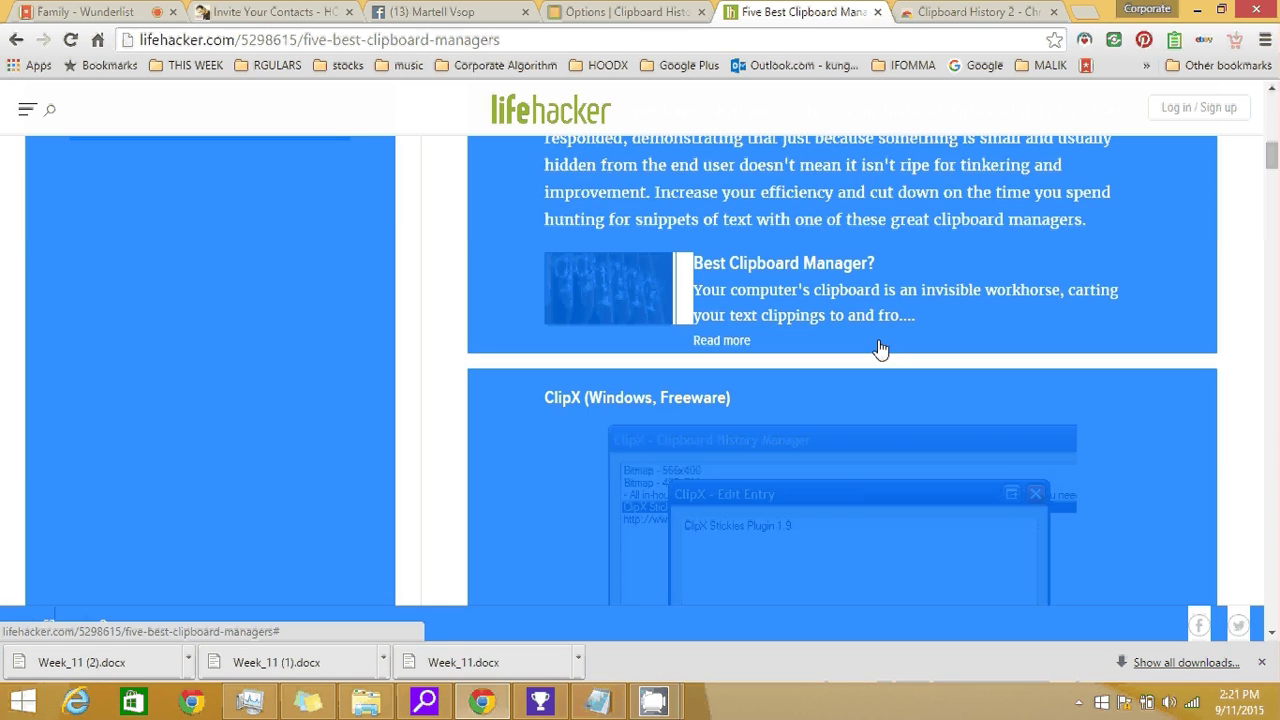
left_click(1240, 238)
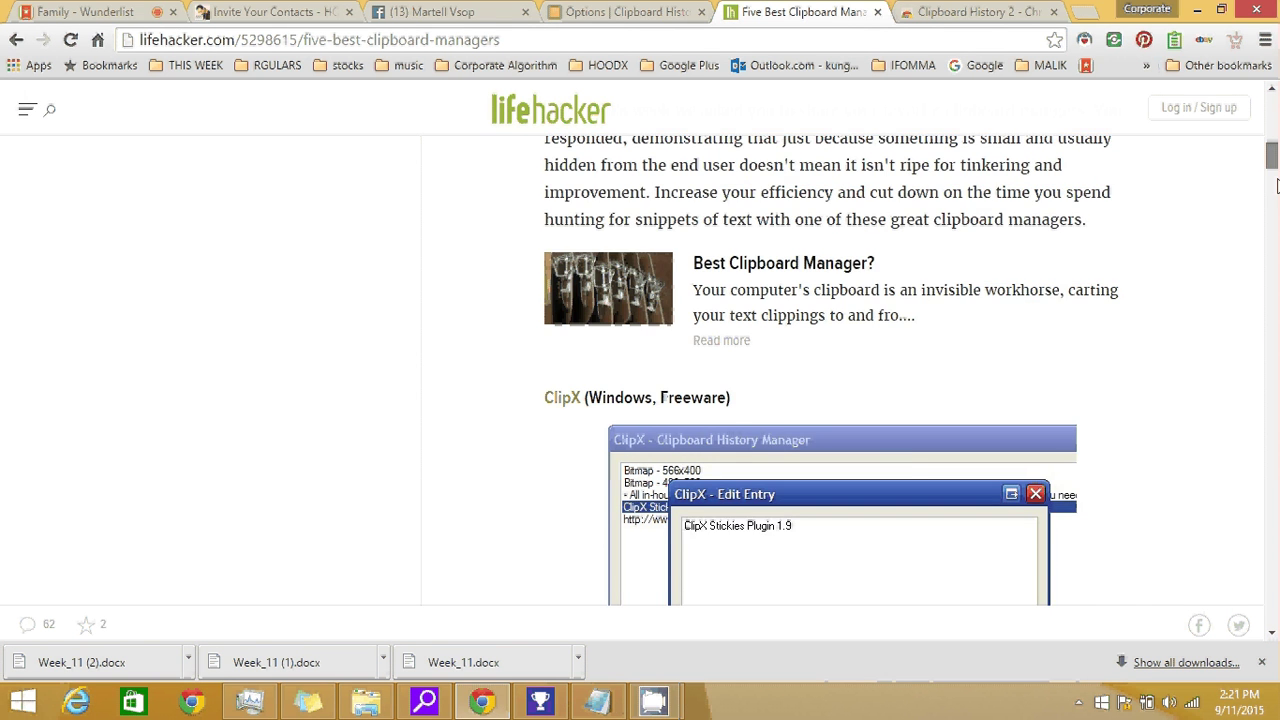
scroll(1276, 186, "down", 2)
left_click_drag(1272, 170, 1274, 336)
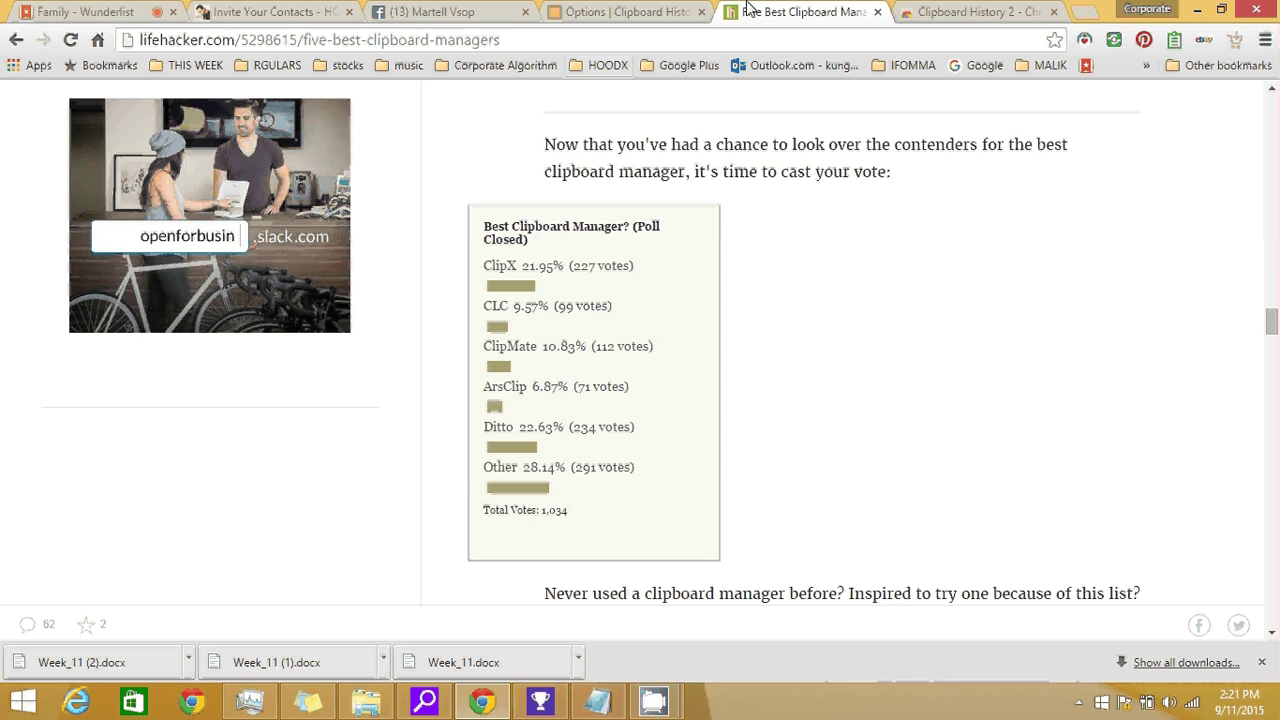
Return to the Lifehacker poll, briefly raise and minimise Notepad, then show hidden tray icons
key("ctrl+shift+Tab")
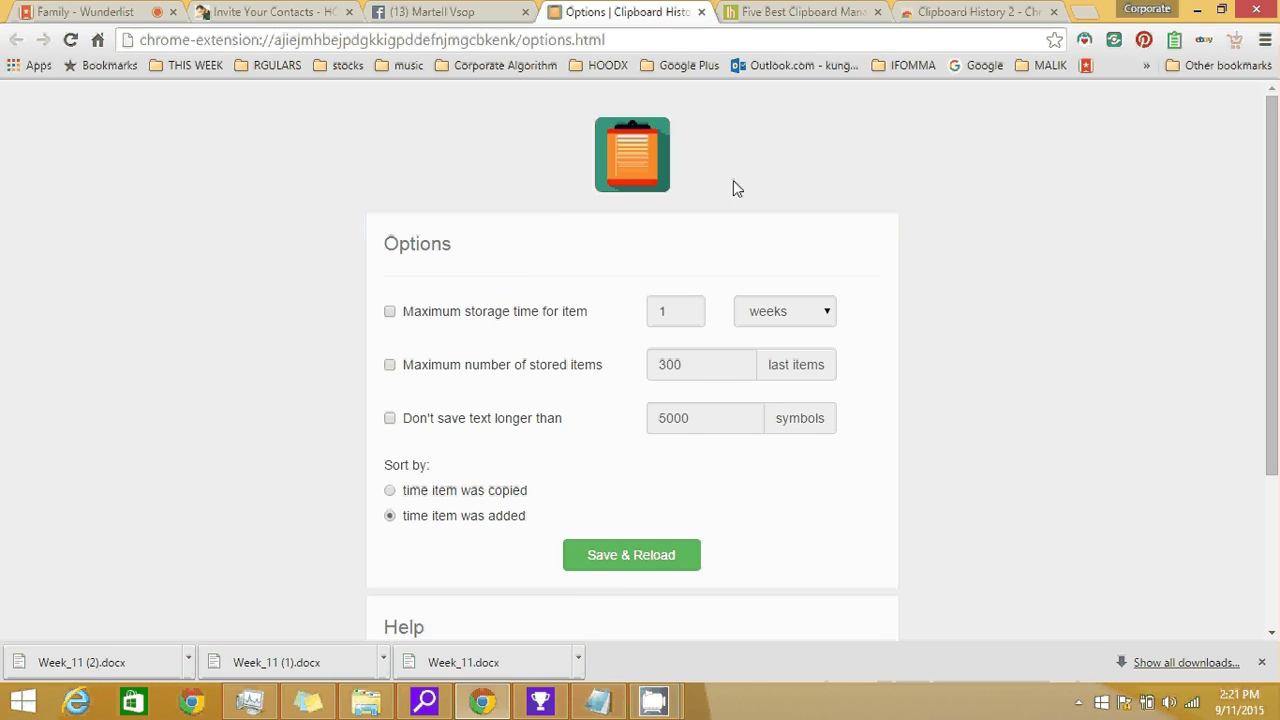
left_click(812, 10)
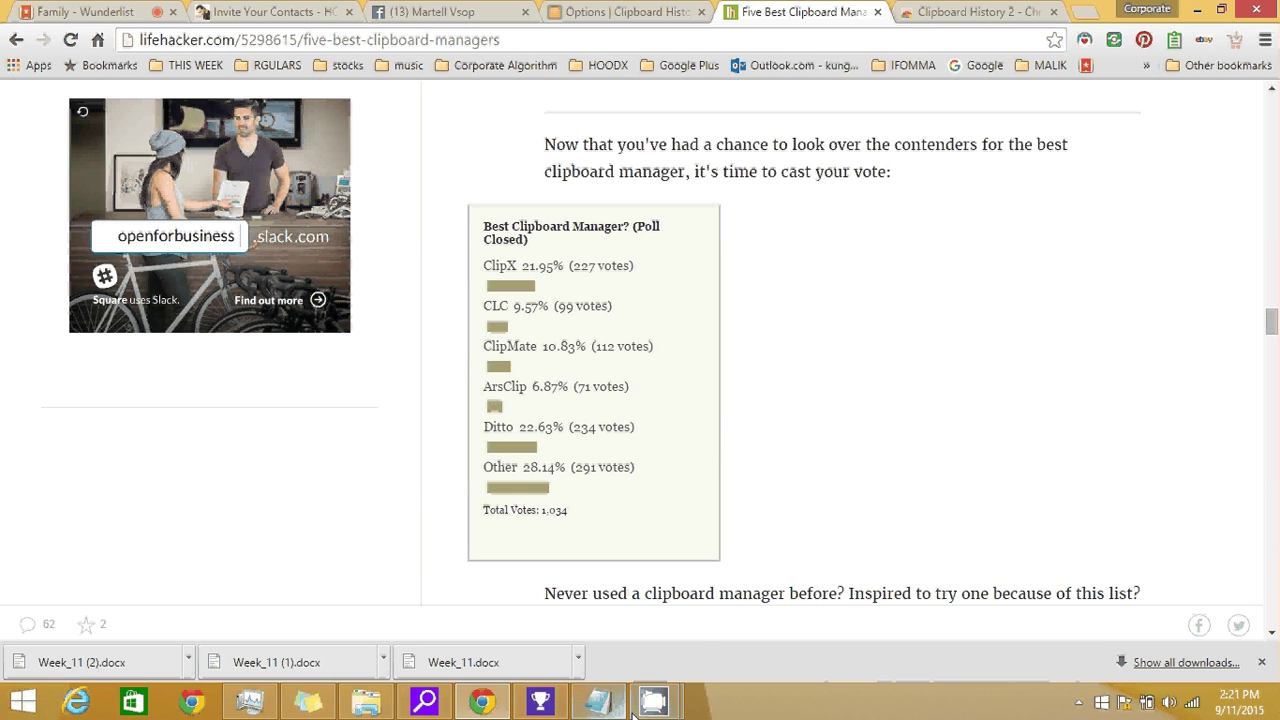
mouse_move(632, 712)
left_click(655, 600)
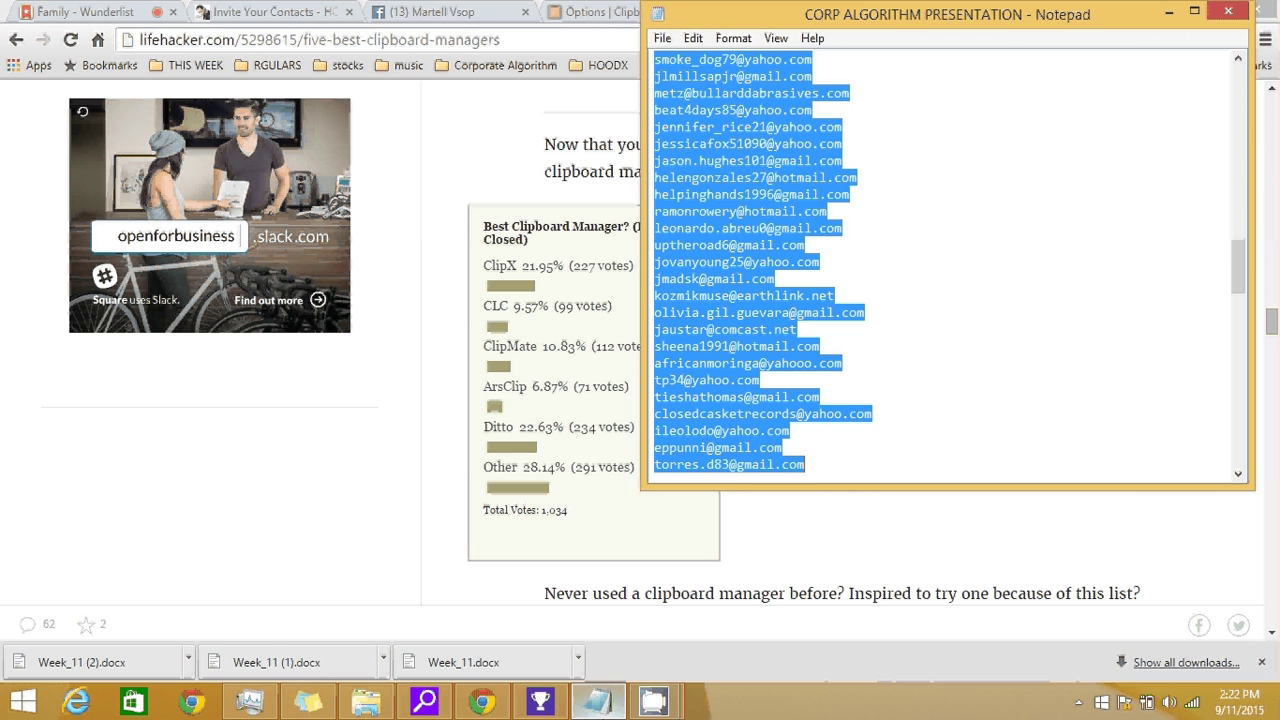
left_click(659, 598)
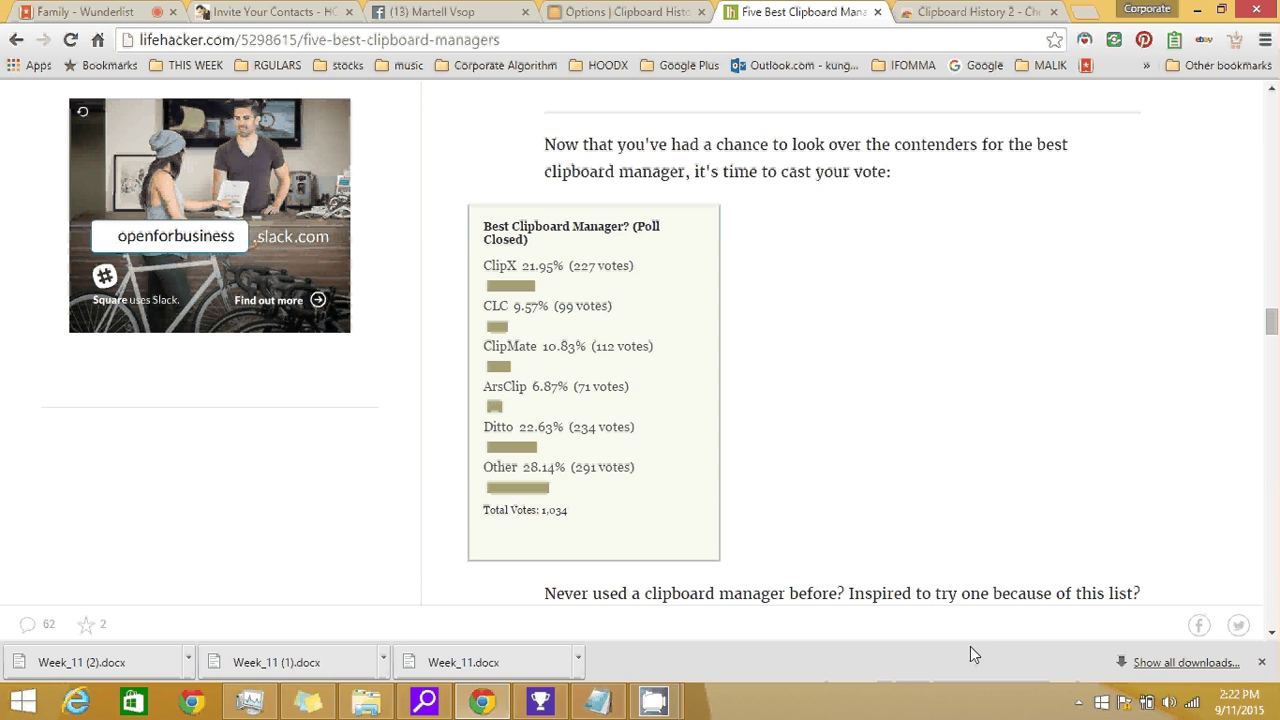
left_click(1078, 702)
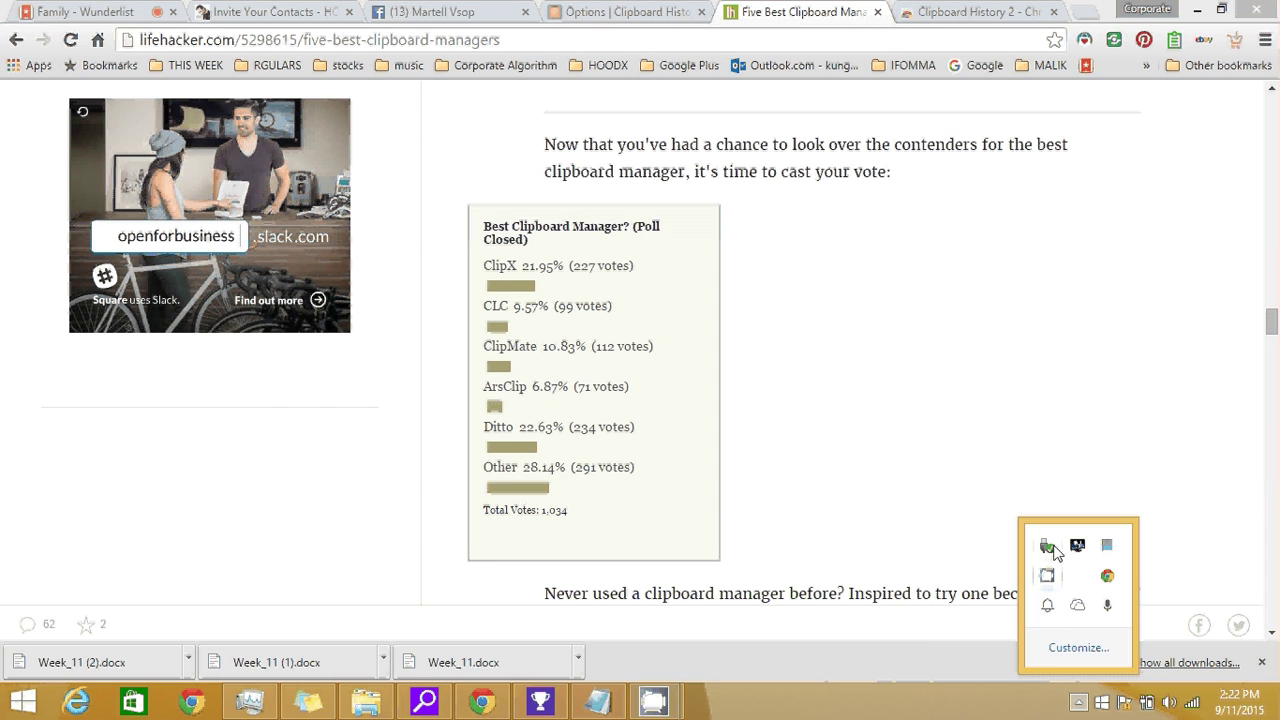